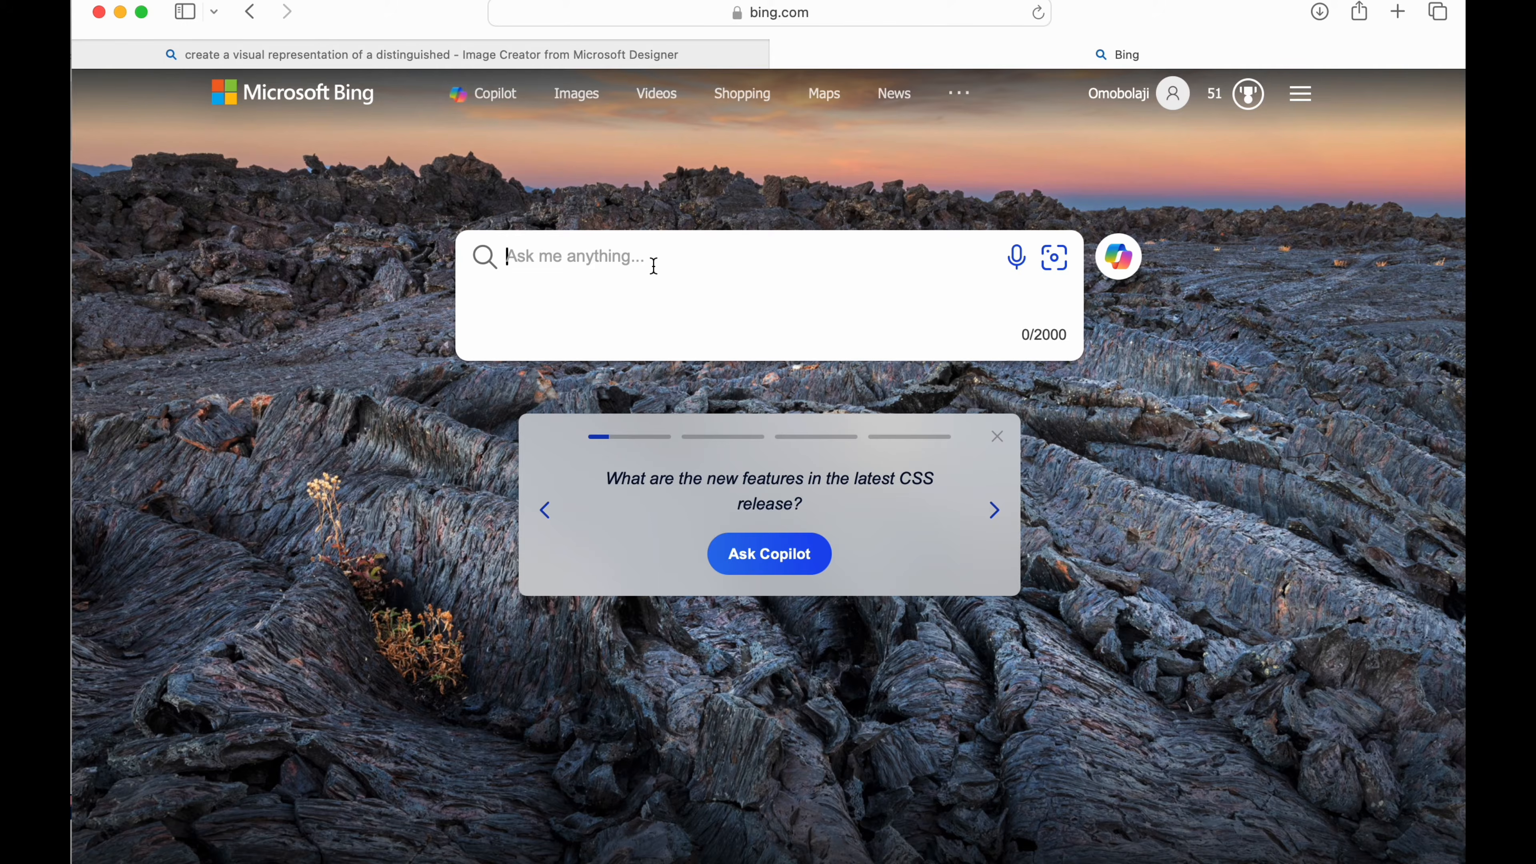
# Search Bing for "microsoft bing image creator" and open Image Creator from Microsoft Designer, dismissing the Copilot offer.
pyautogui.write('mic')
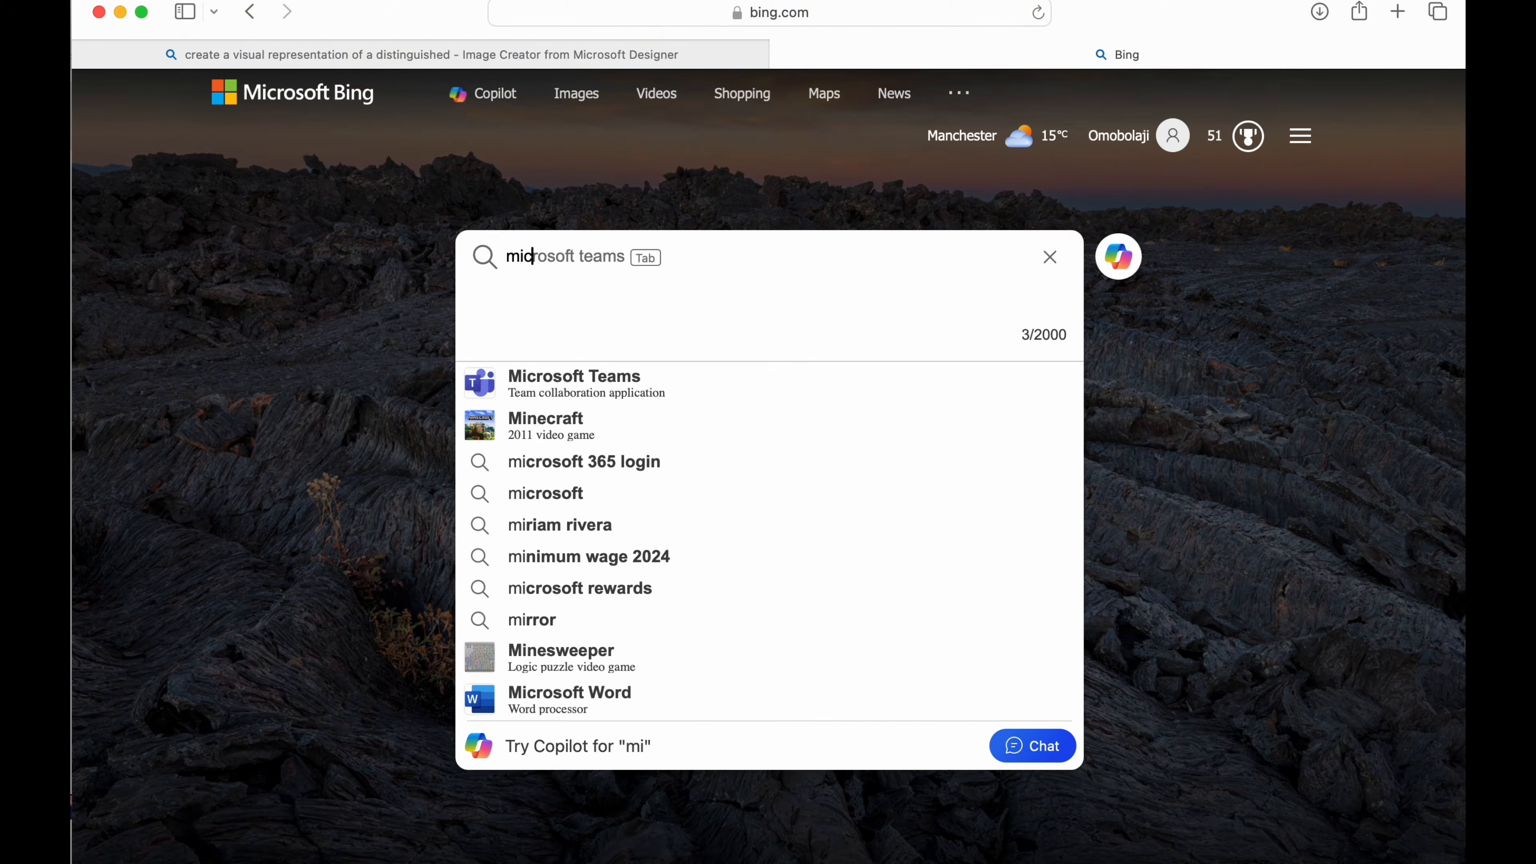
pyautogui.write('rosoft')
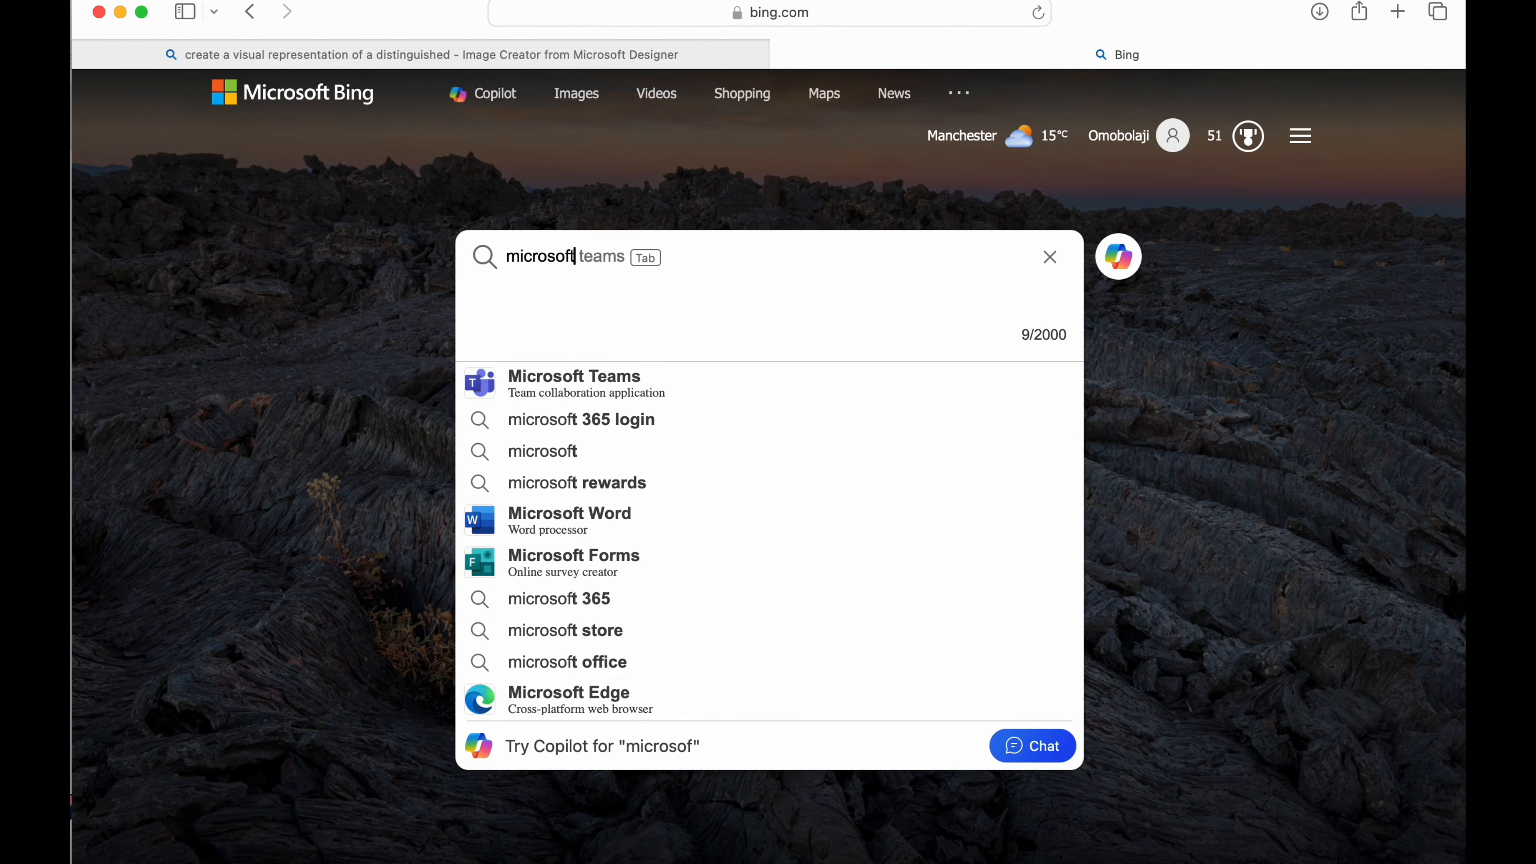
pyautogui.write(' bing')
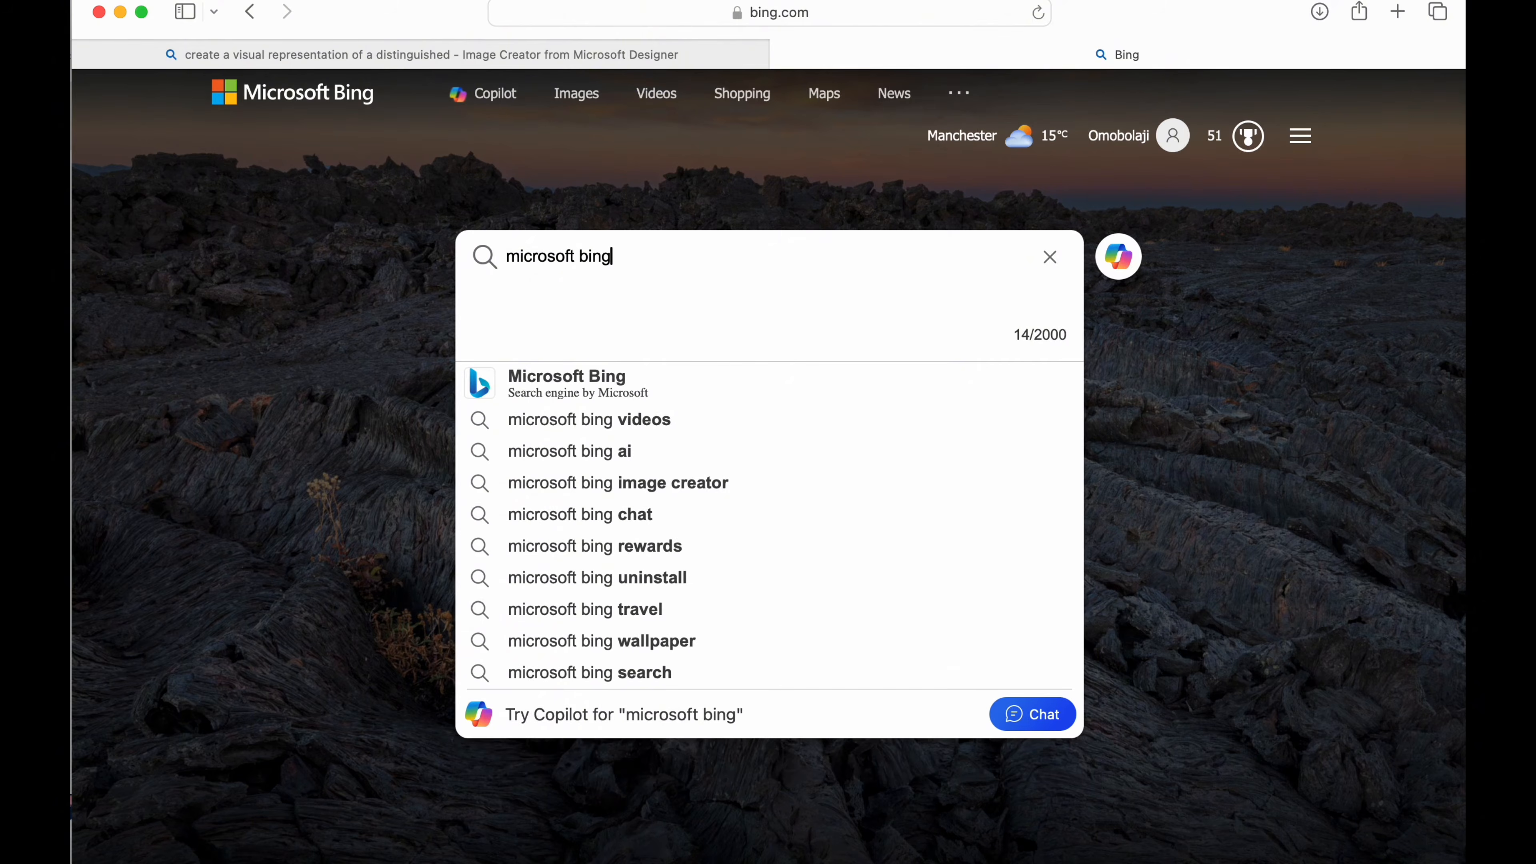
pyautogui.write(' image ')
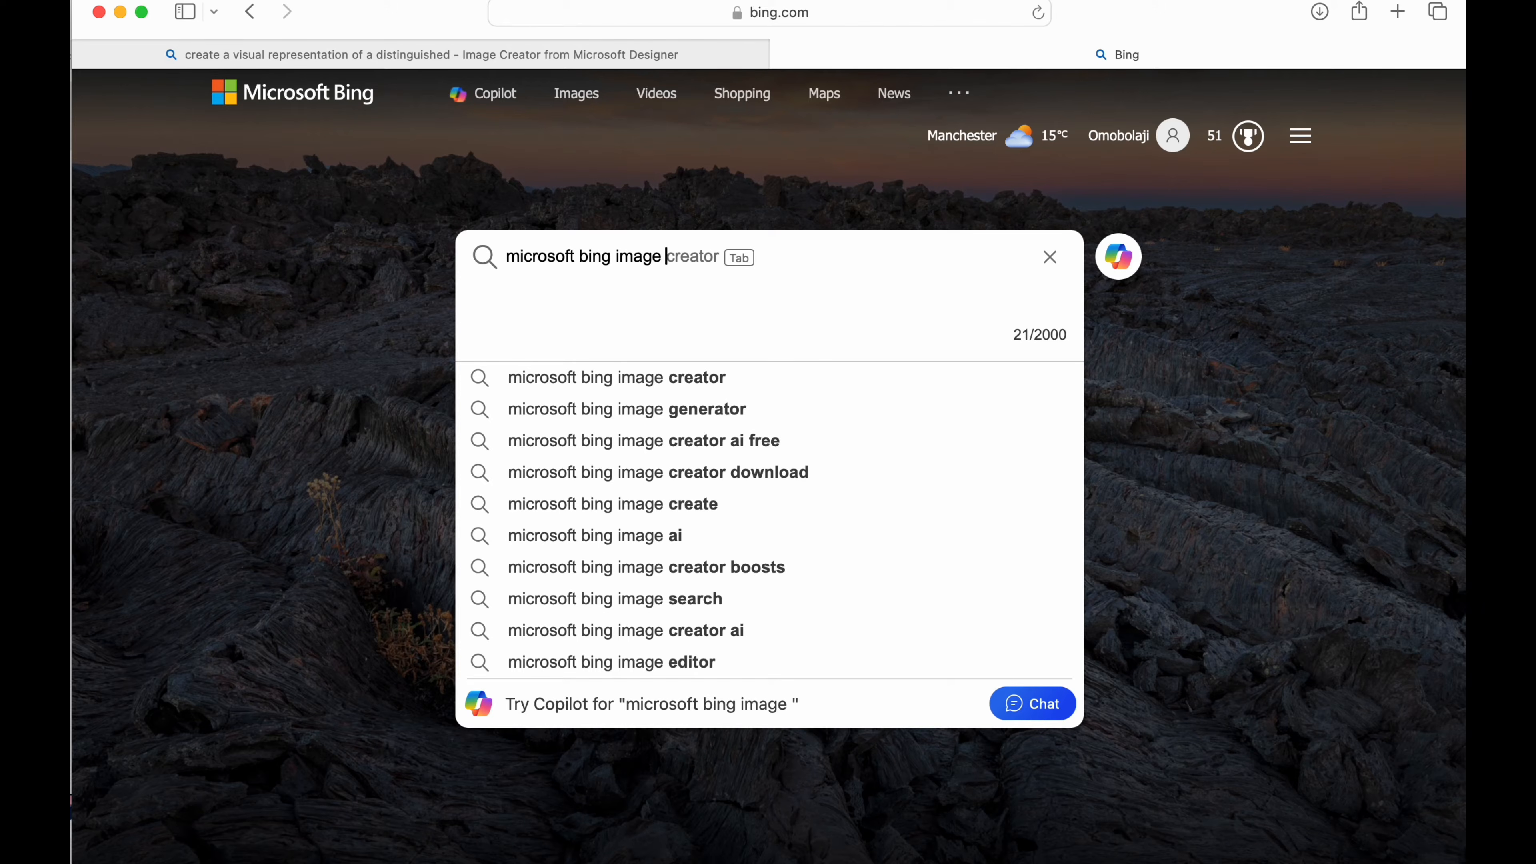
pyautogui.write('creator')
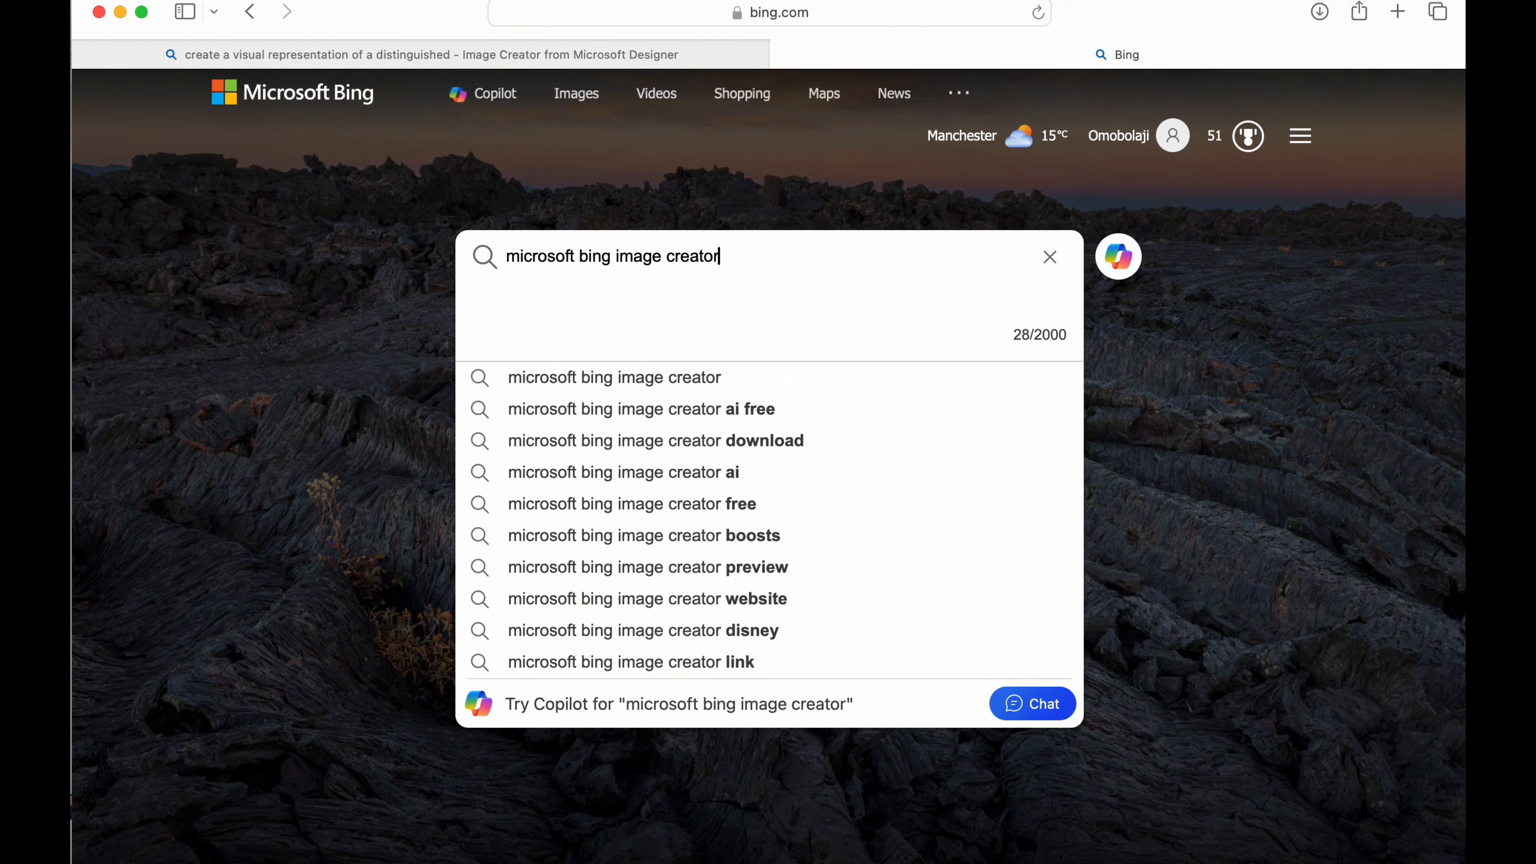
pyautogui.press('Return')
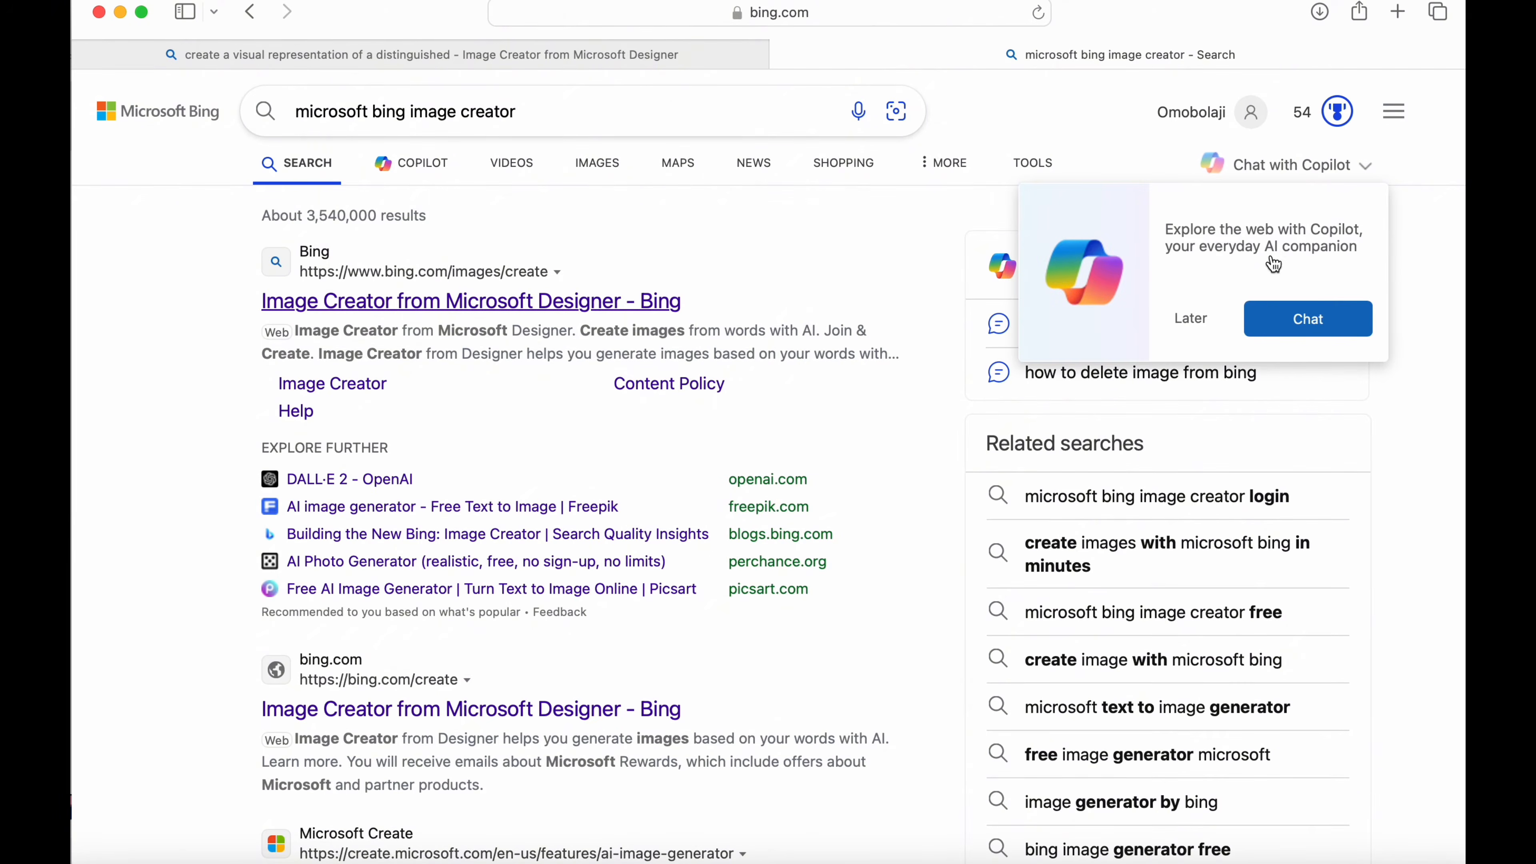
pyautogui.click(1201, 319)
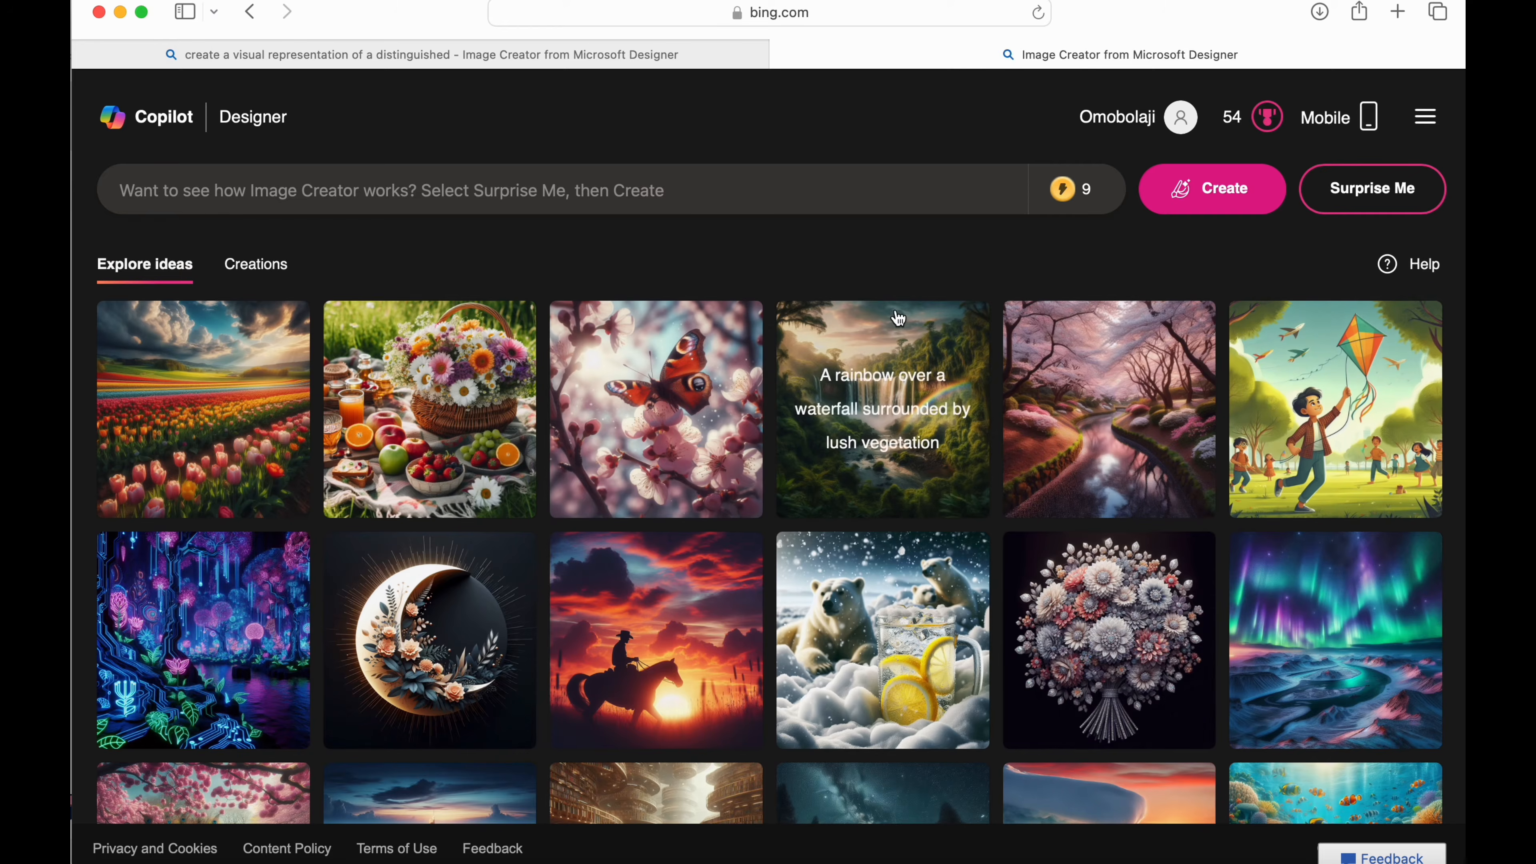
# Switch to Notes to read through the AI PROMPTS note, and return to Image Creator in the browser.
pyautogui.click(904, 198)
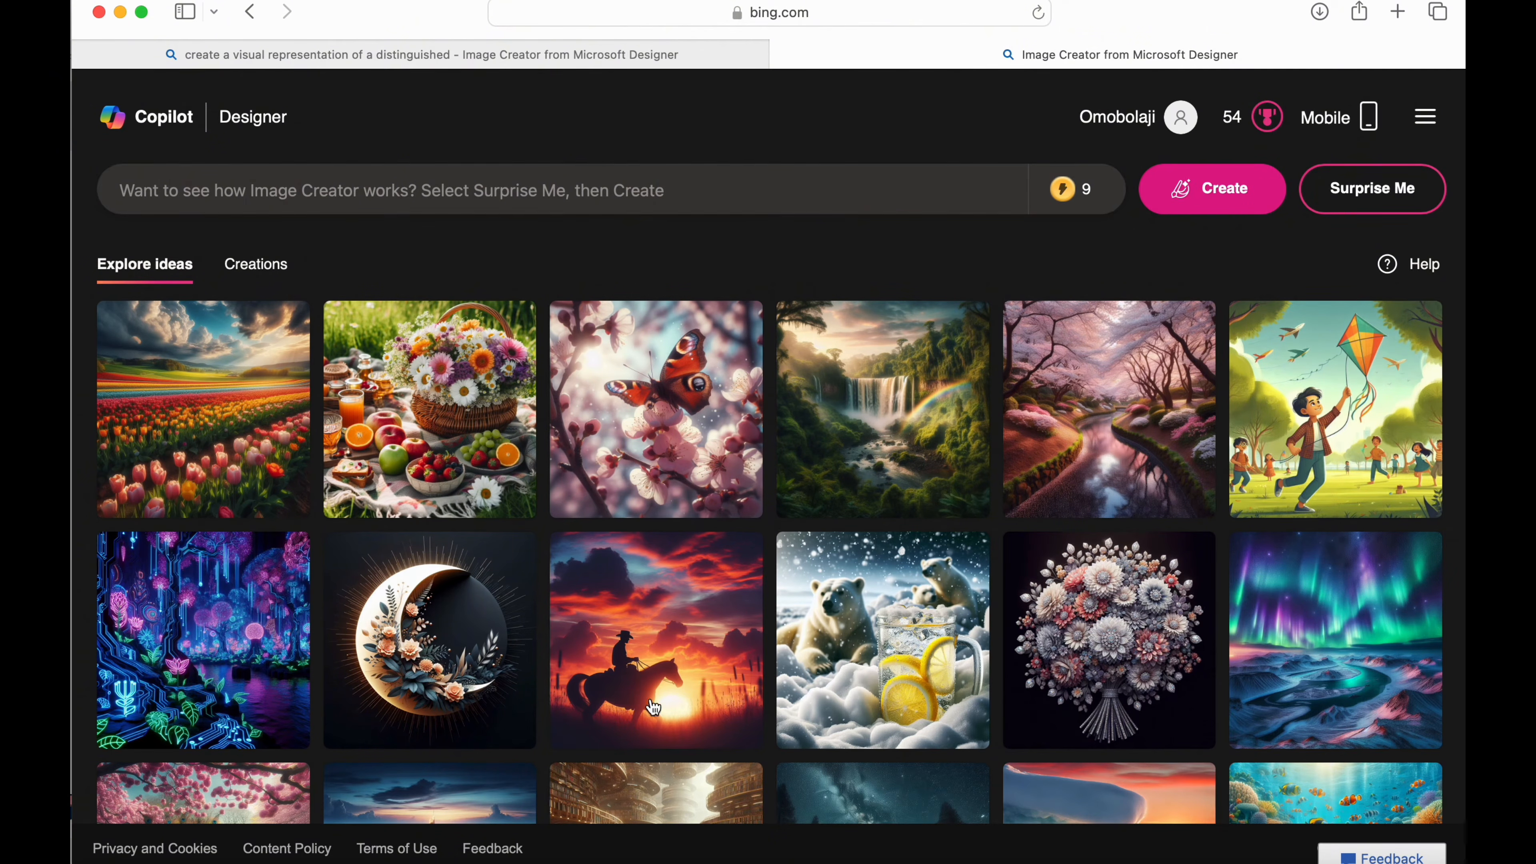
pyautogui.click(771, 856)
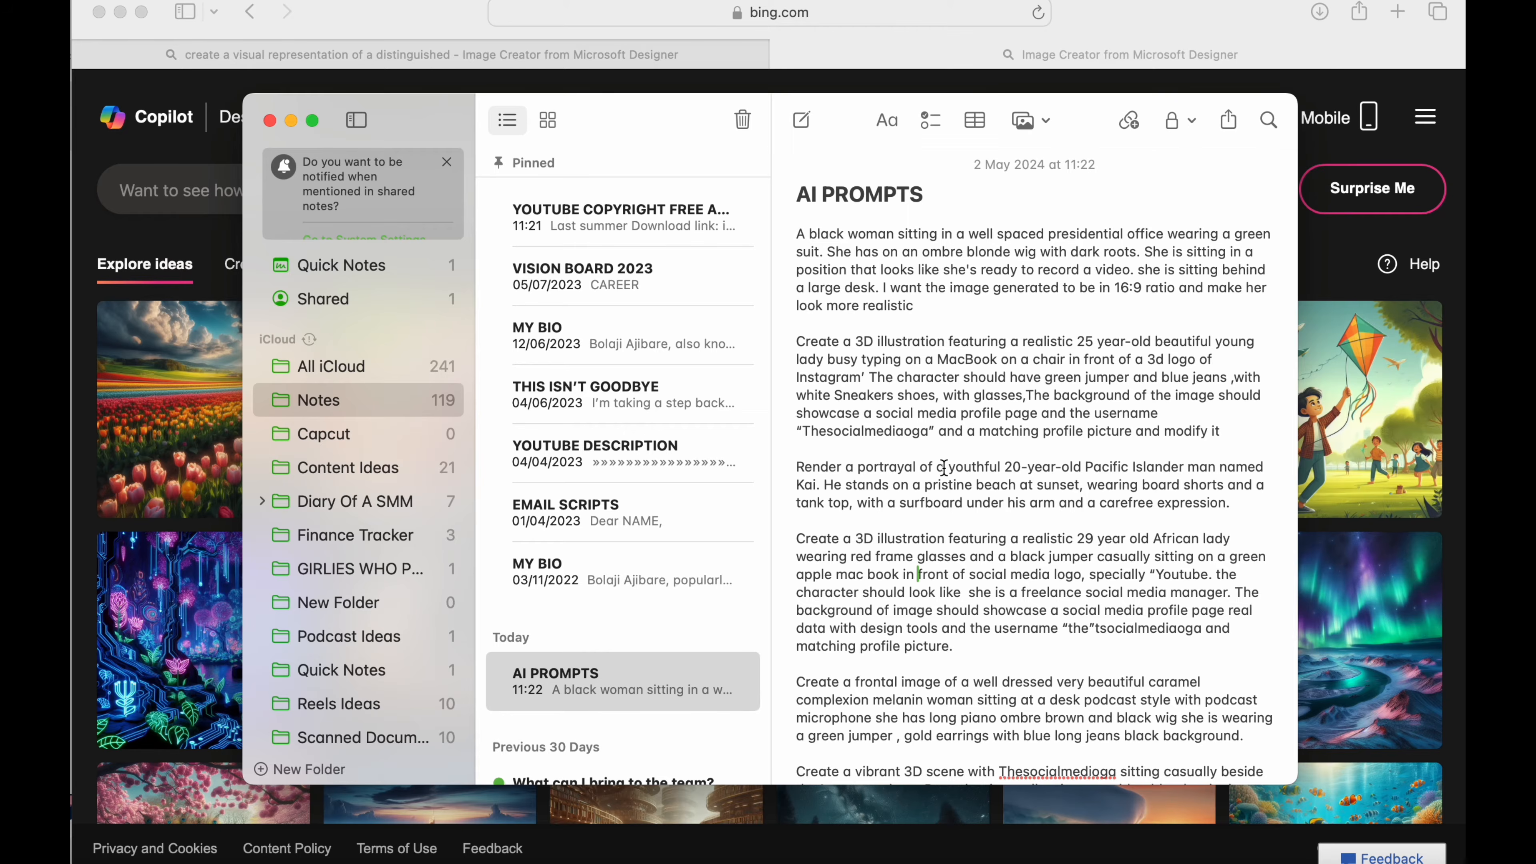
pyautogui.scroll(-2, 943, 467)
pyautogui.scroll(2, 944, 467)
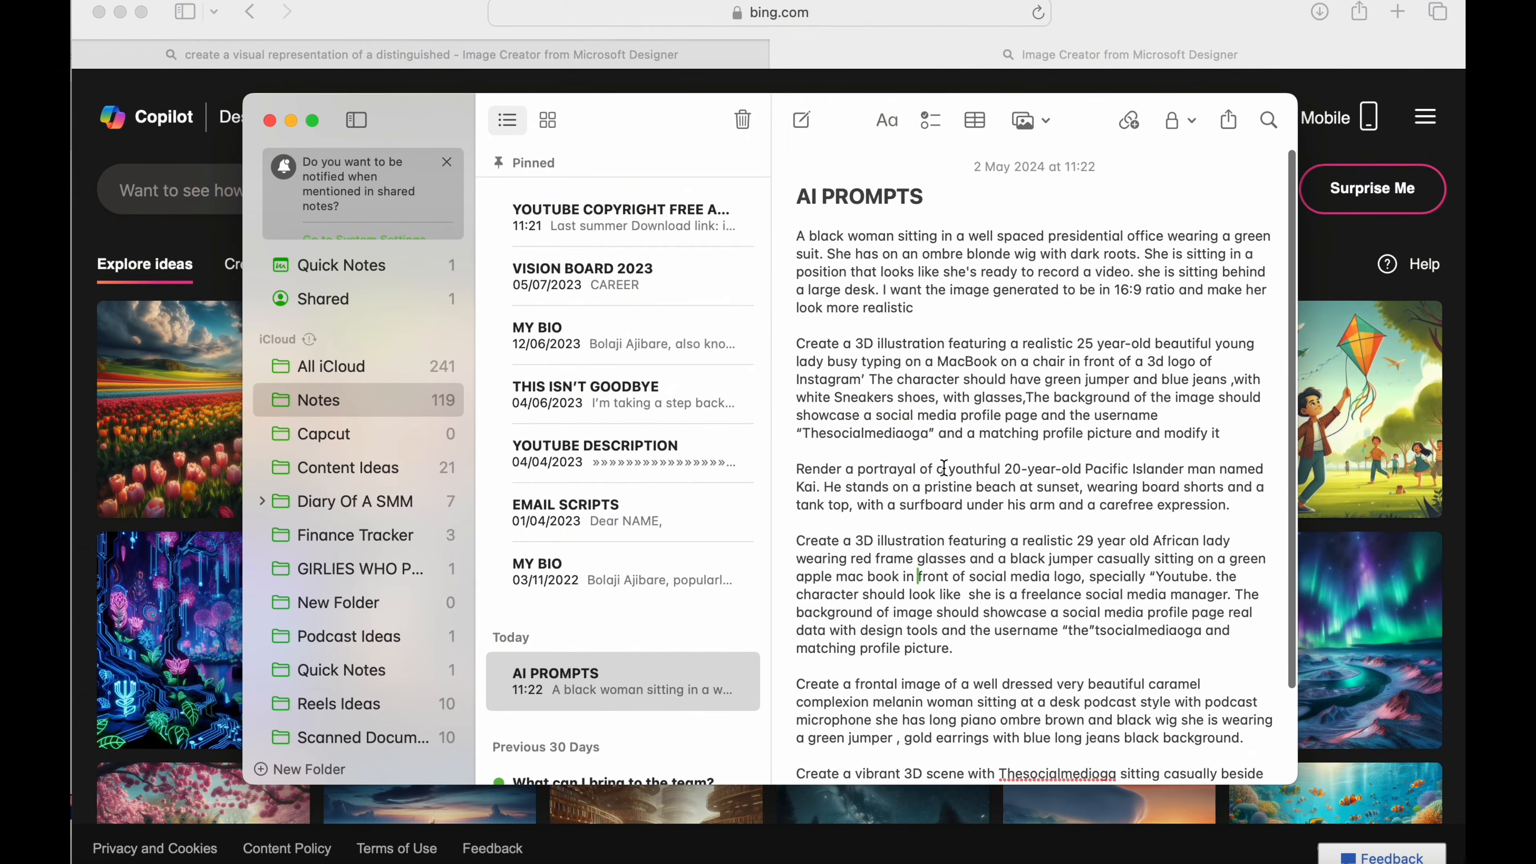
pyautogui.click(1346, 461)
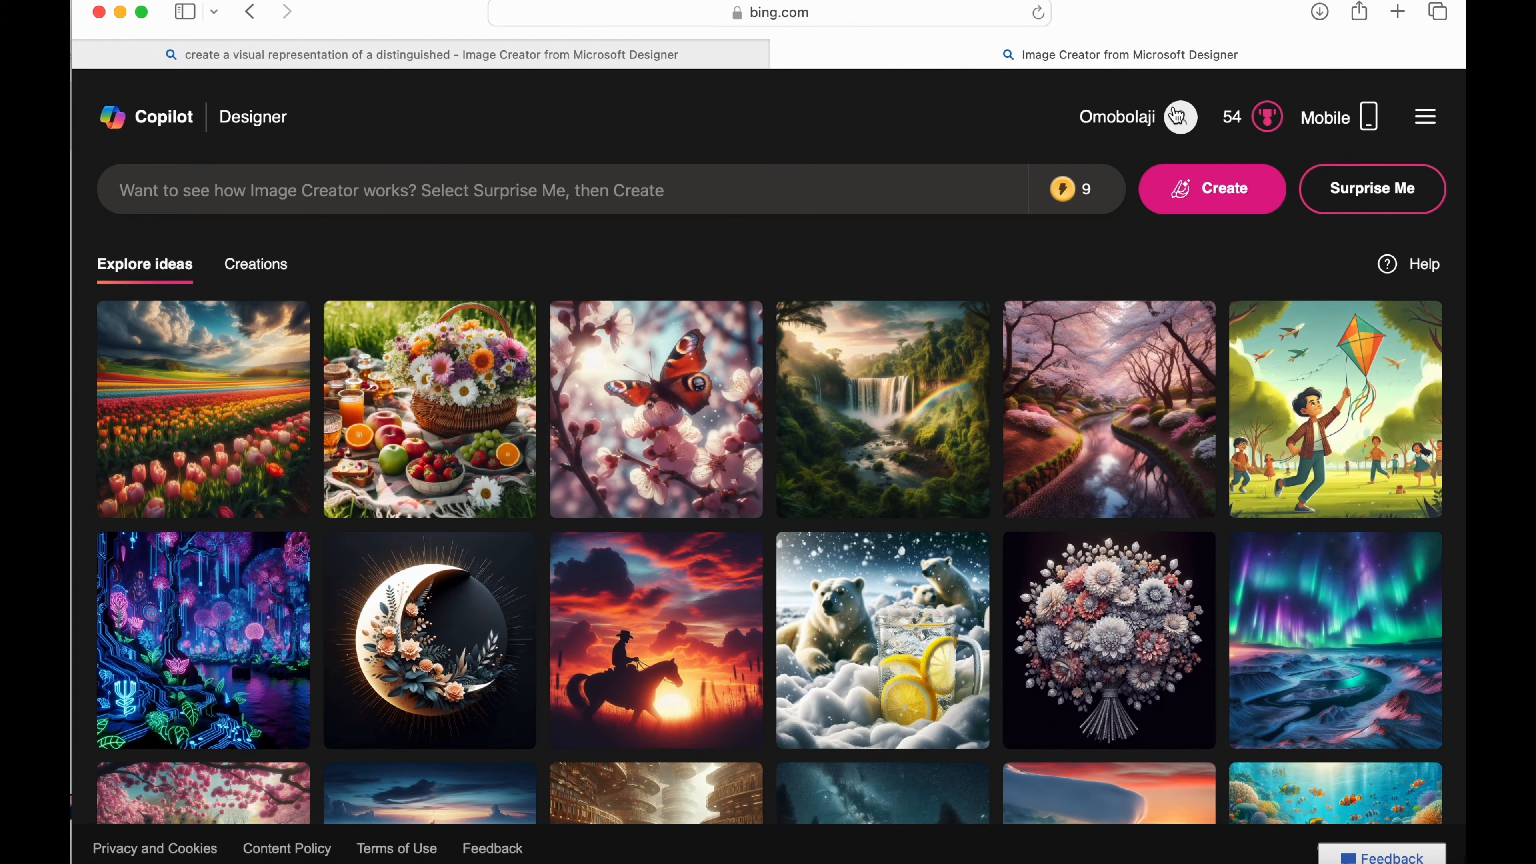
# Show the Microsoft Rewards points and look through the offers and activities for earning more.
pyautogui.click(1236, 124)
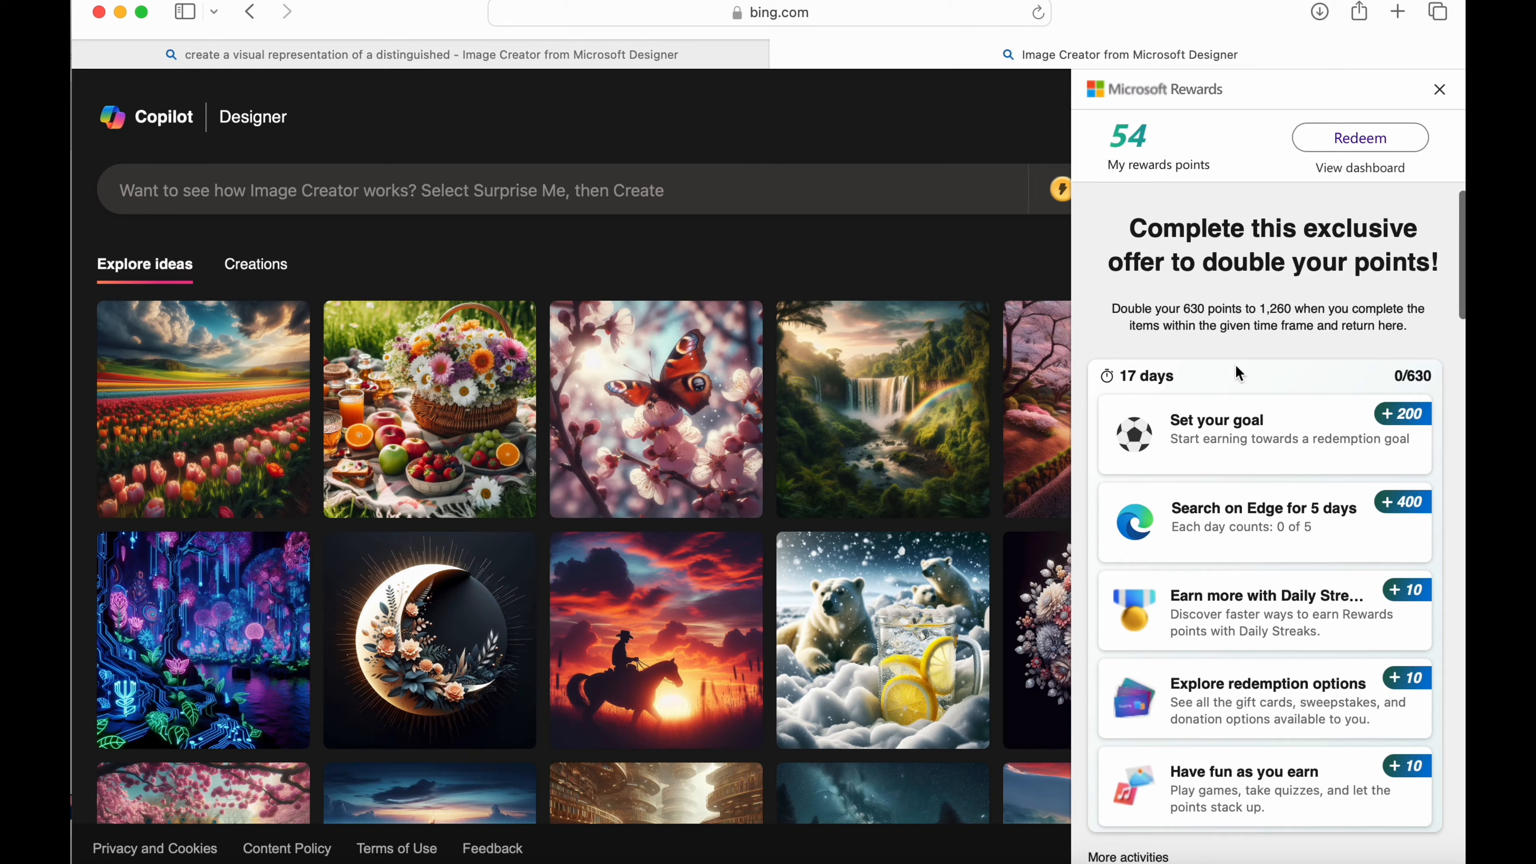
pyautogui.scroll(-2, 1206, 466)
pyautogui.scroll(-10, 1207, 465)
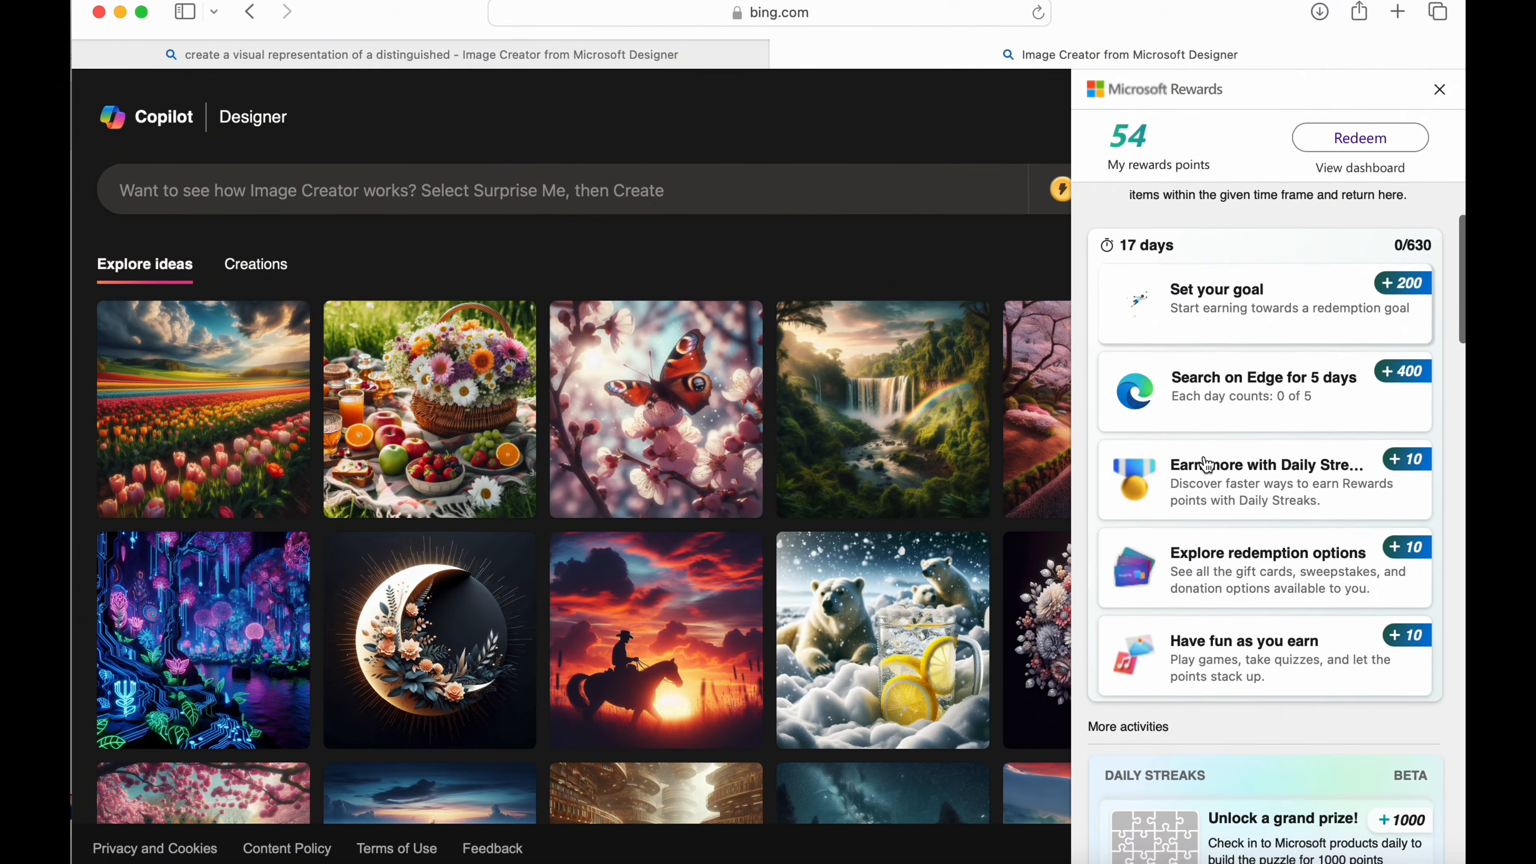
pyautogui.scroll(-8, 1206, 466)
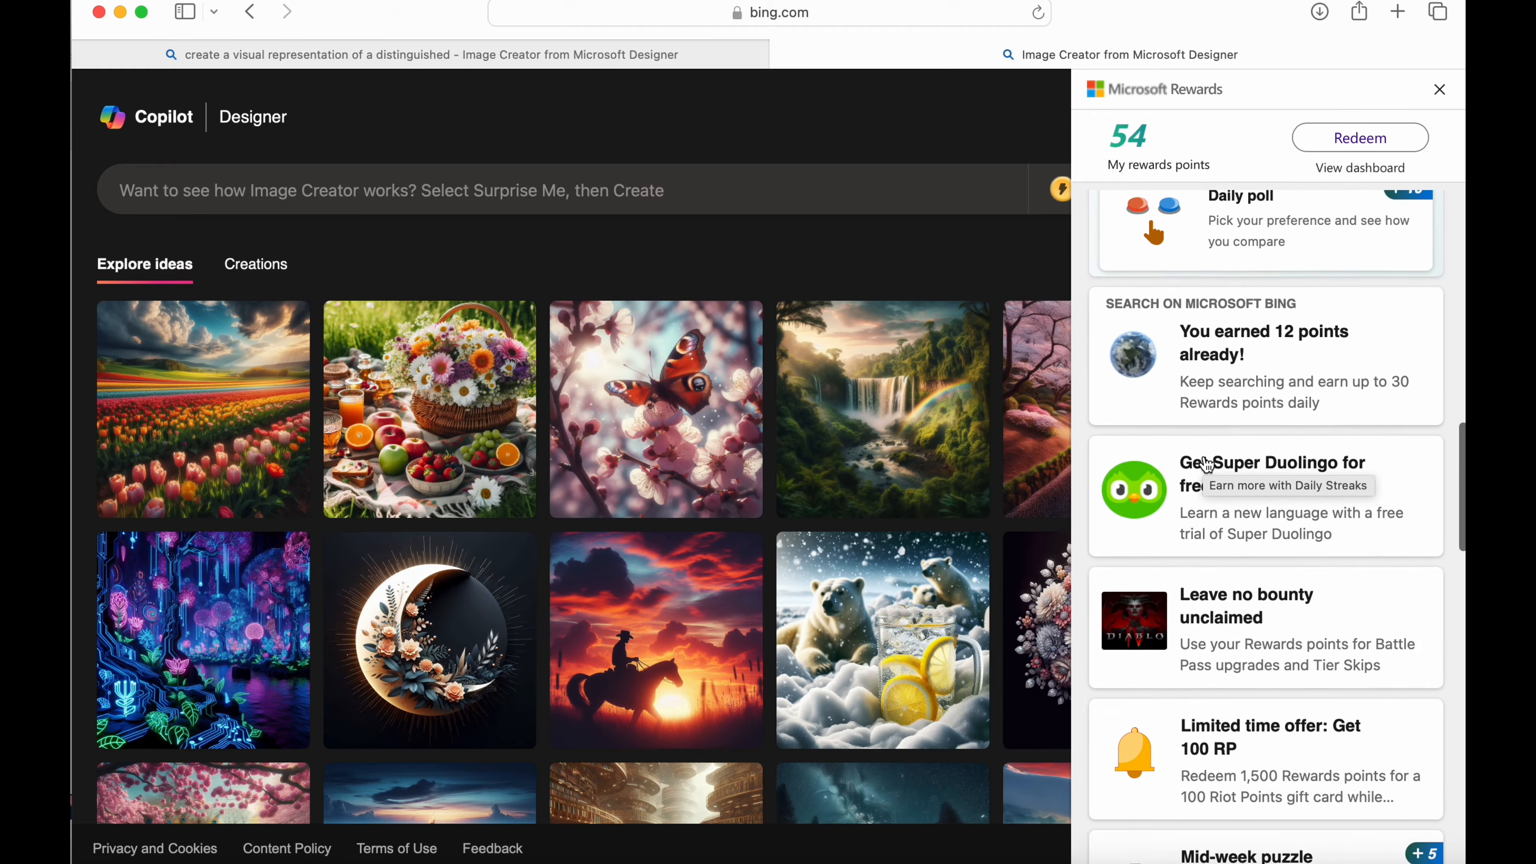
pyautogui.scroll(20, 1206, 466)
pyautogui.scroll(-2, 1206, 465)
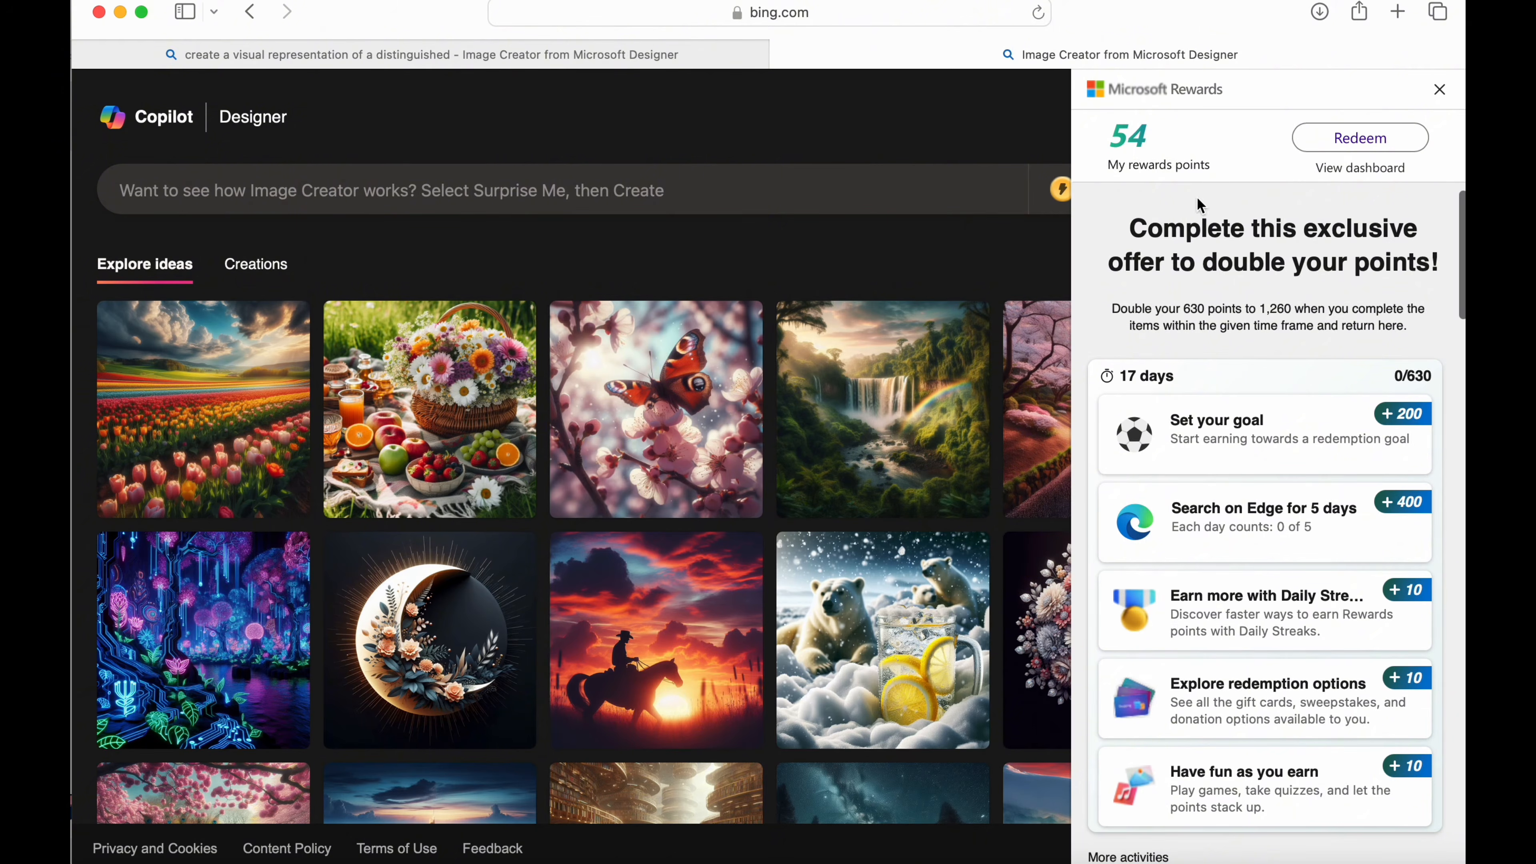
# Browse the Microsoft Rewards redemption catalogue, and return to Image Creator with the rewards overview closed.
pyautogui.click(1338, 142)
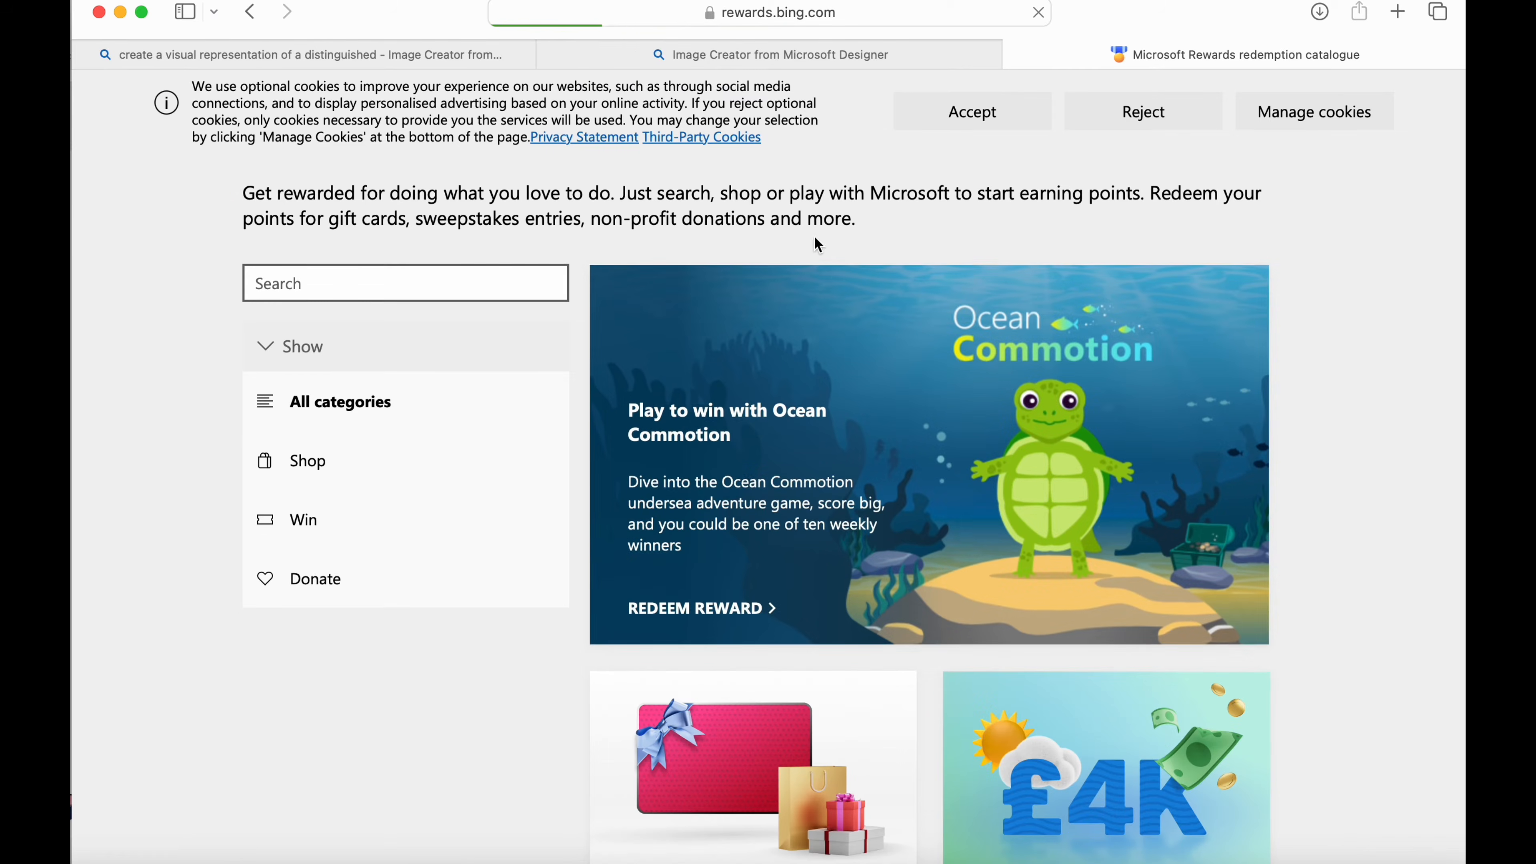
pyautogui.scroll(-10, 726, 393)
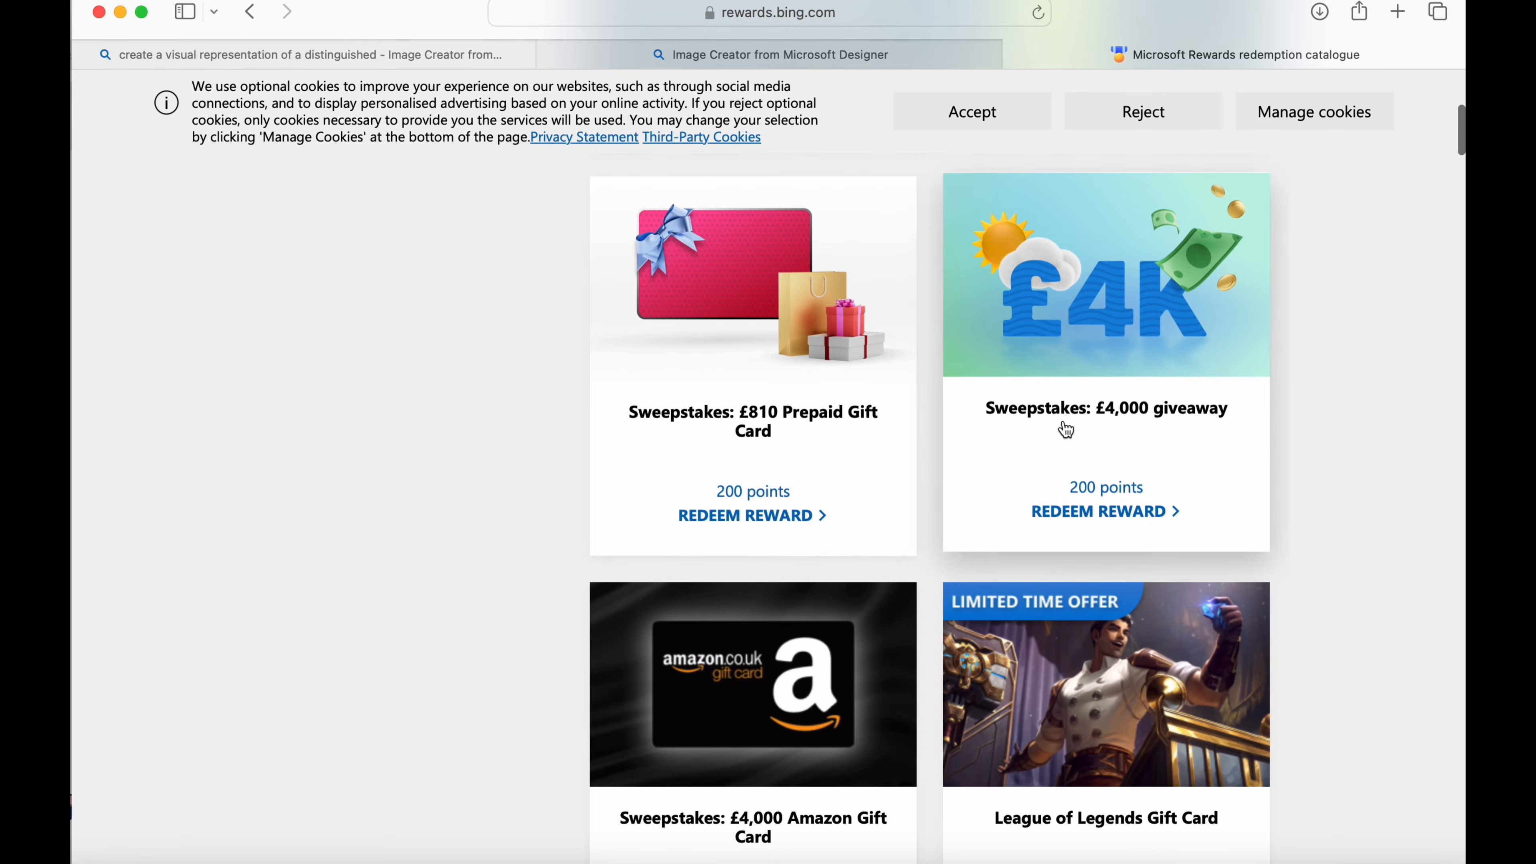
pyautogui.scroll(-5, 782, 490)
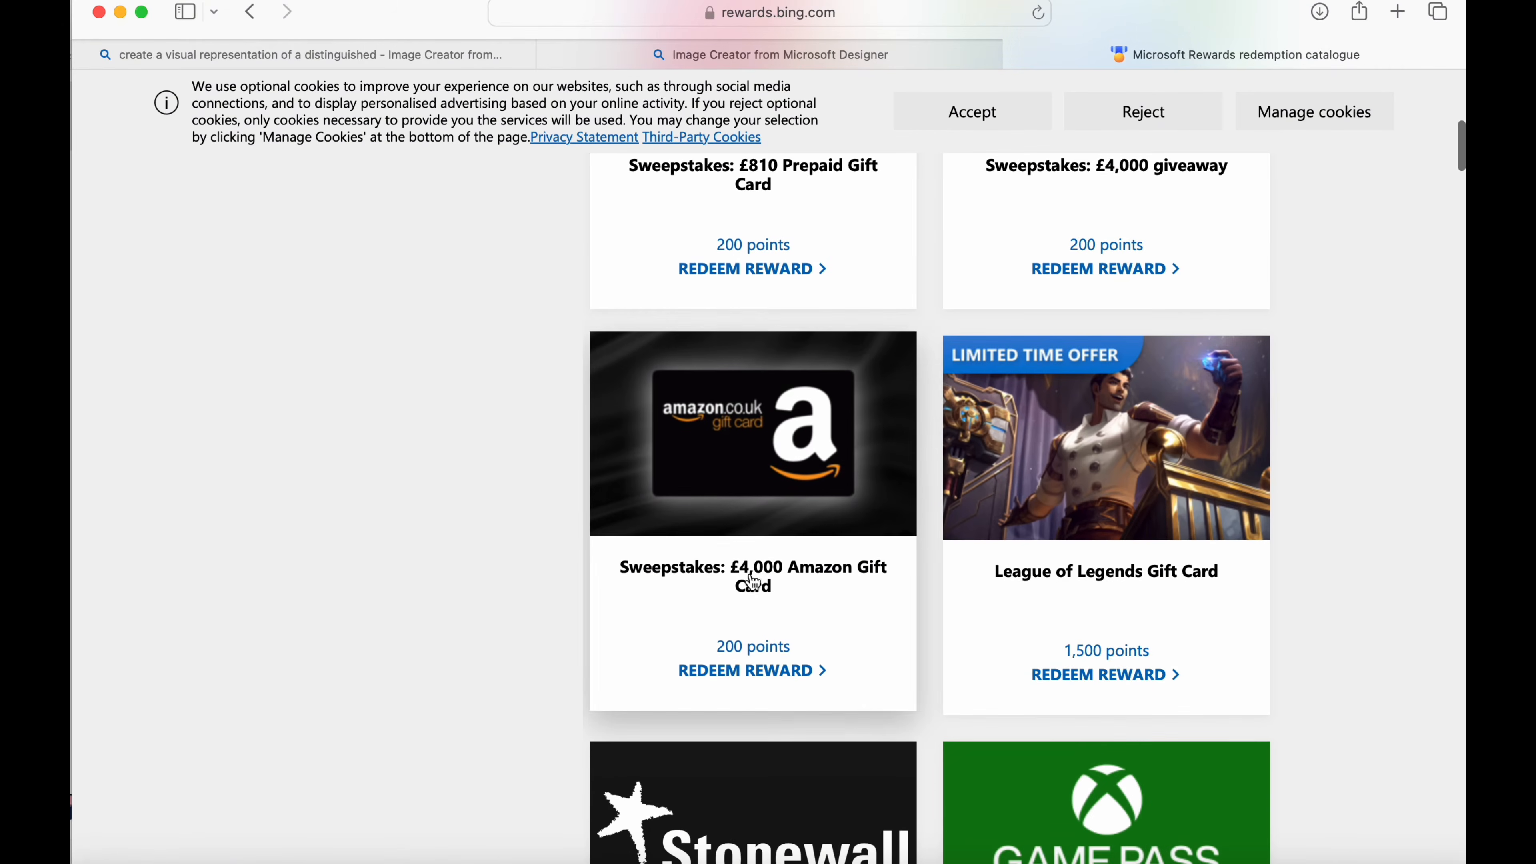
pyautogui.scroll(-20, 981, 641)
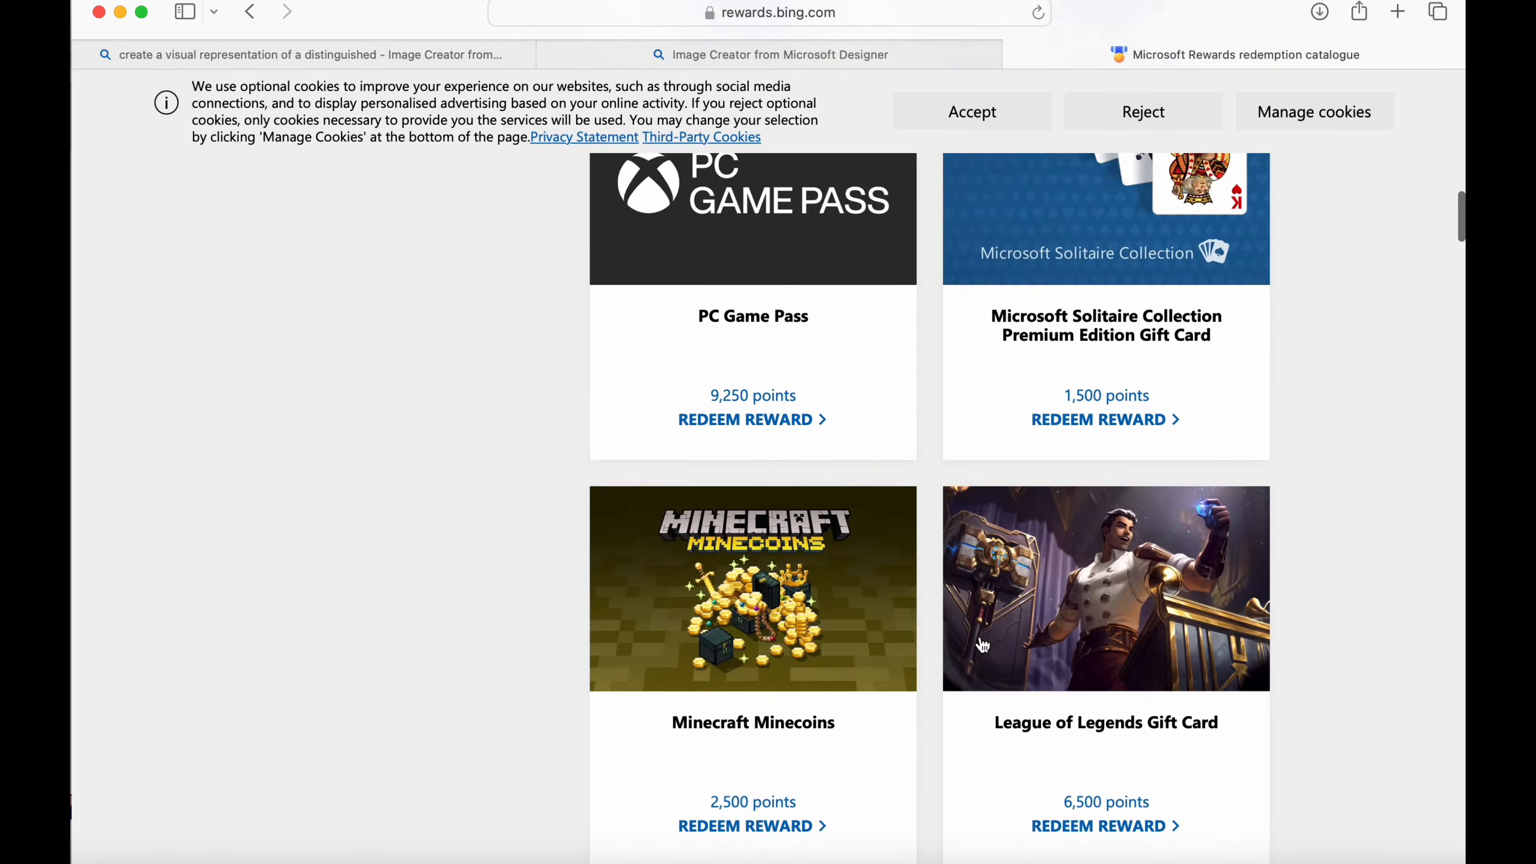
pyautogui.scroll(10, 982, 646)
pyautogui.click(869, 53)
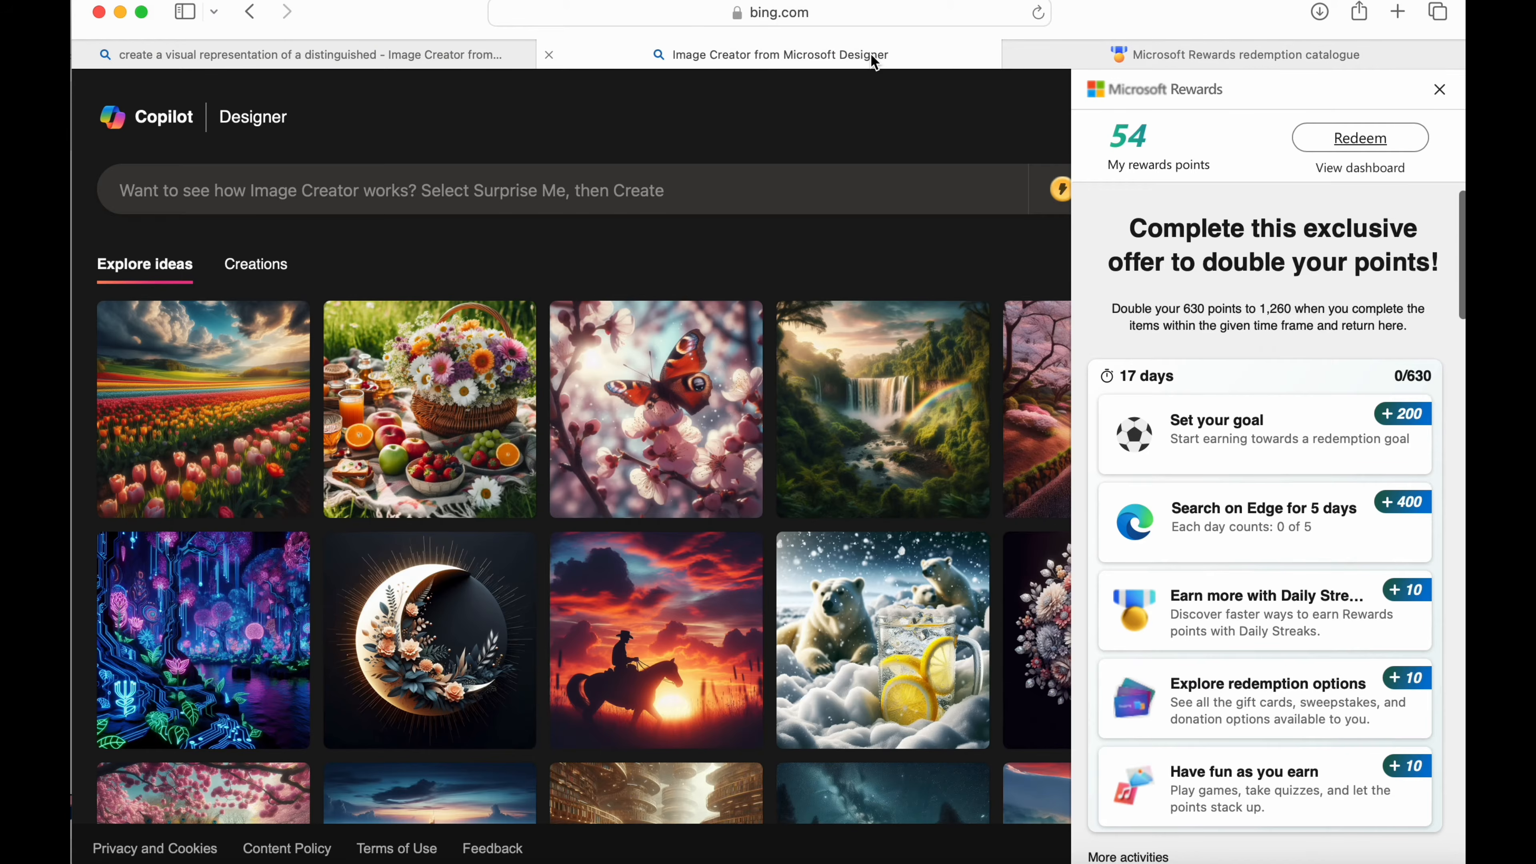
pyautogui.click(1439, 92)
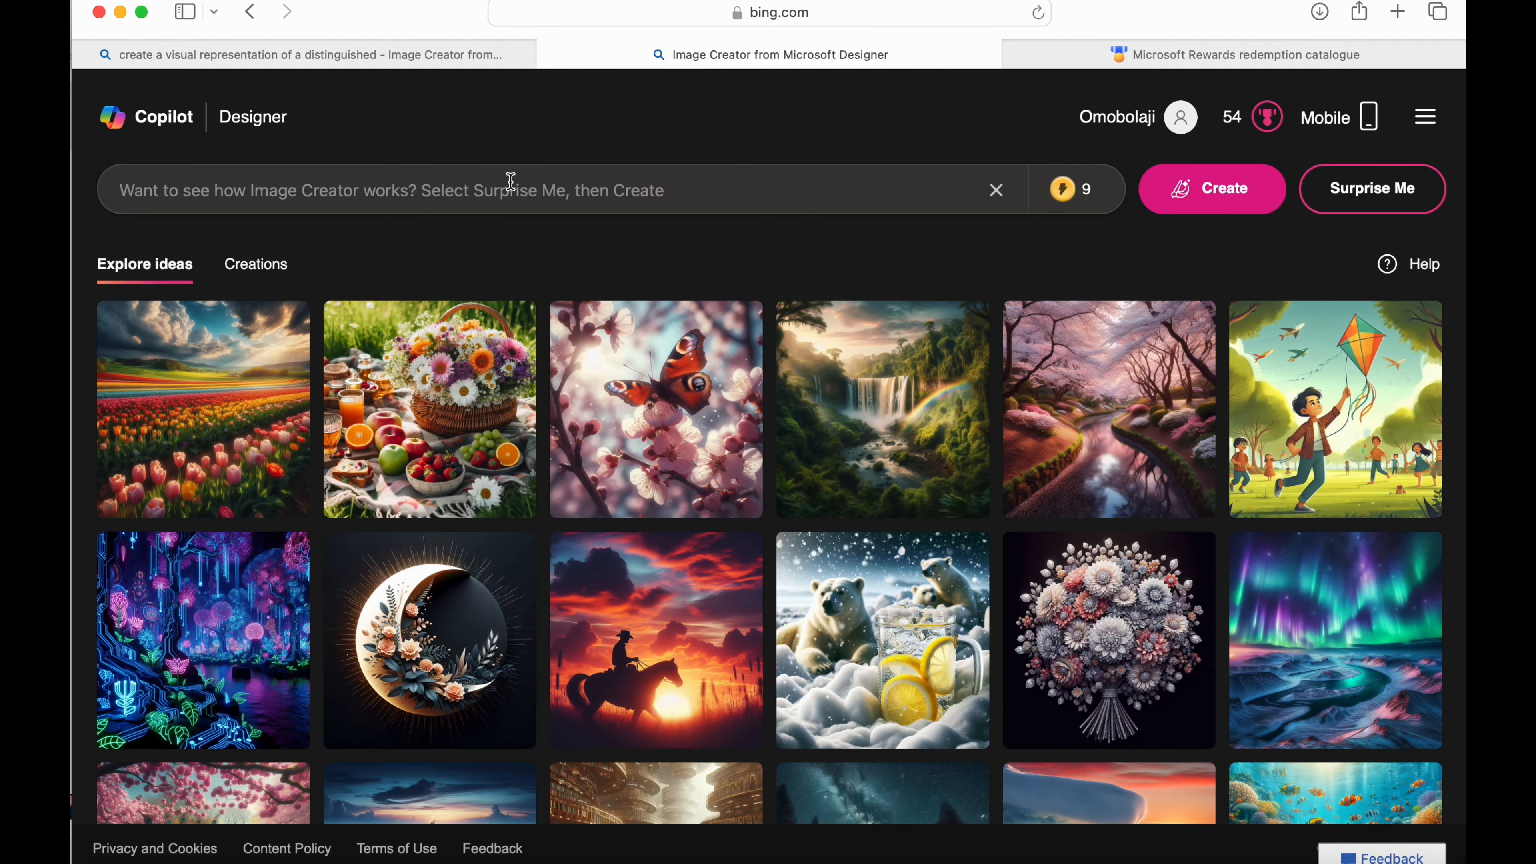
# Examine the previously generated image sets and their prompts in the Creations history, from the oldest towards the newest.
pyautogui.click(255, 264)
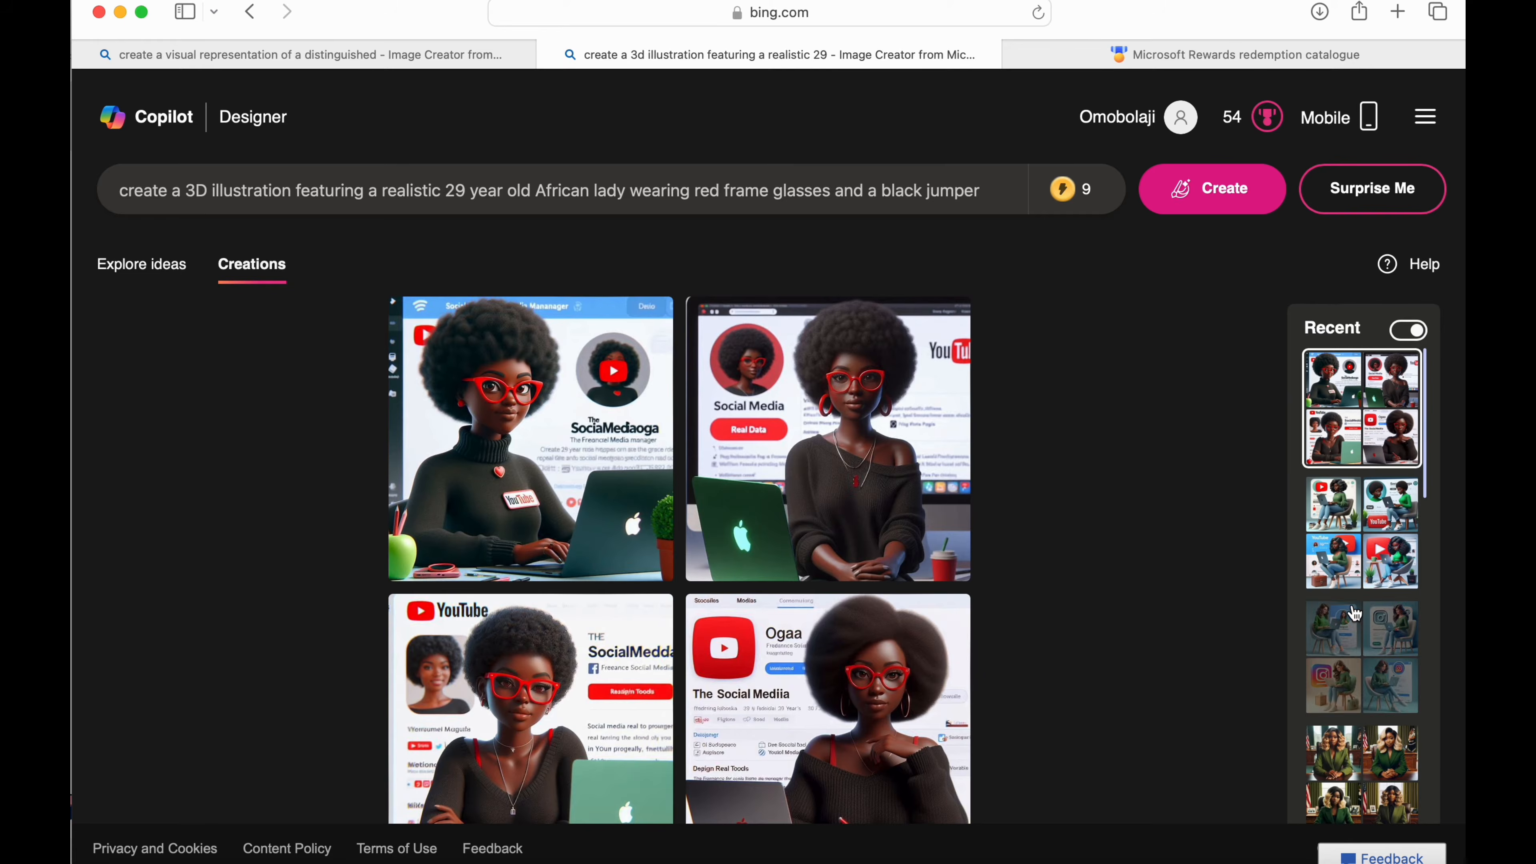
pyautogui.scroll(-15, 1354, 613)
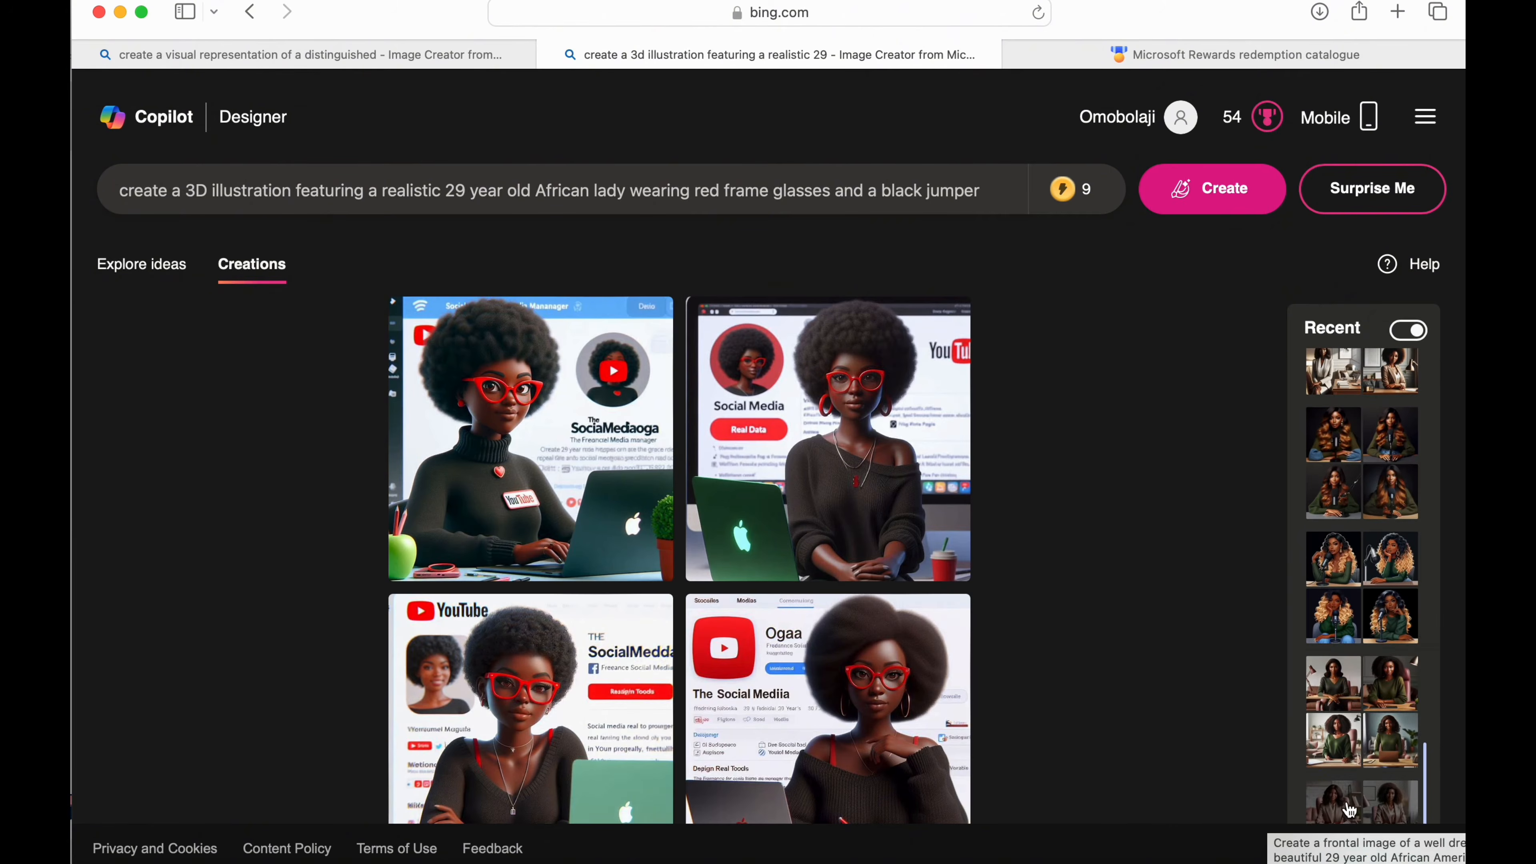
pyautogui.click(1349, 809)
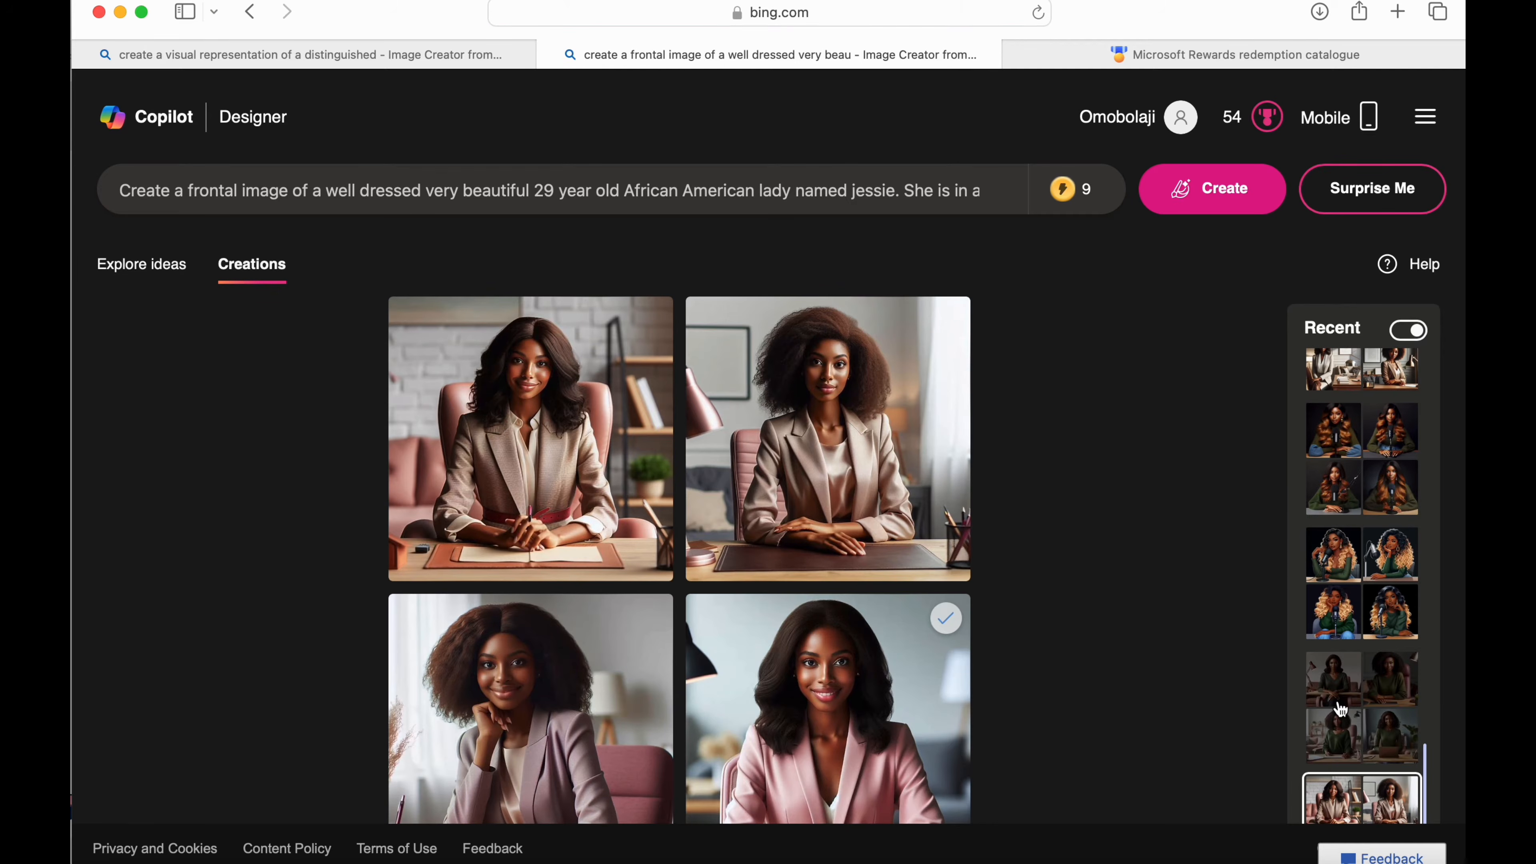
pyautogui.click(1340, 705)
pyautogui.click(1362, 574)
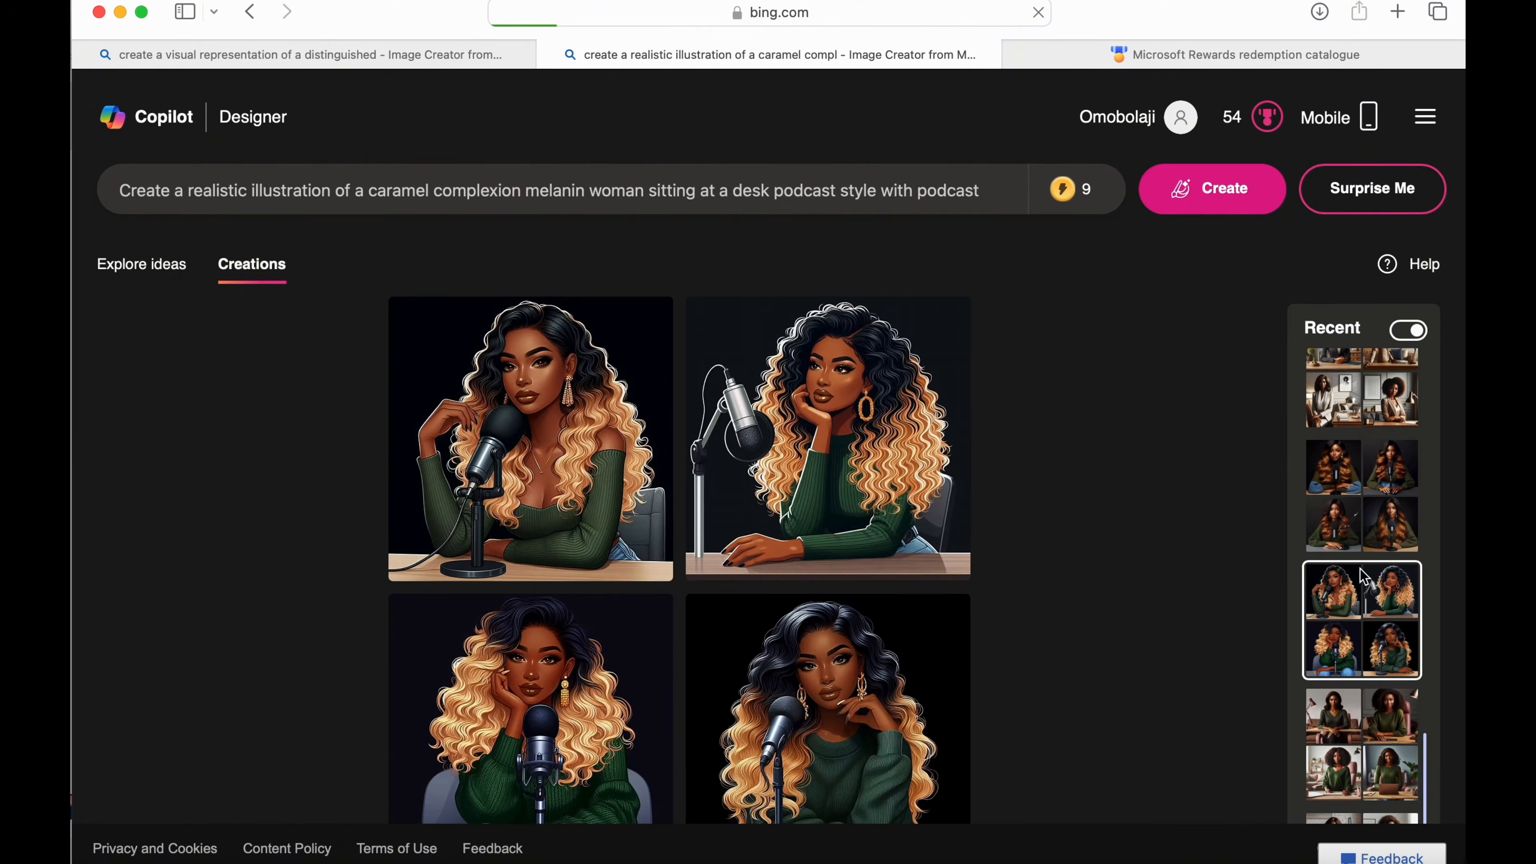
pyautogui.click(1359, 461)
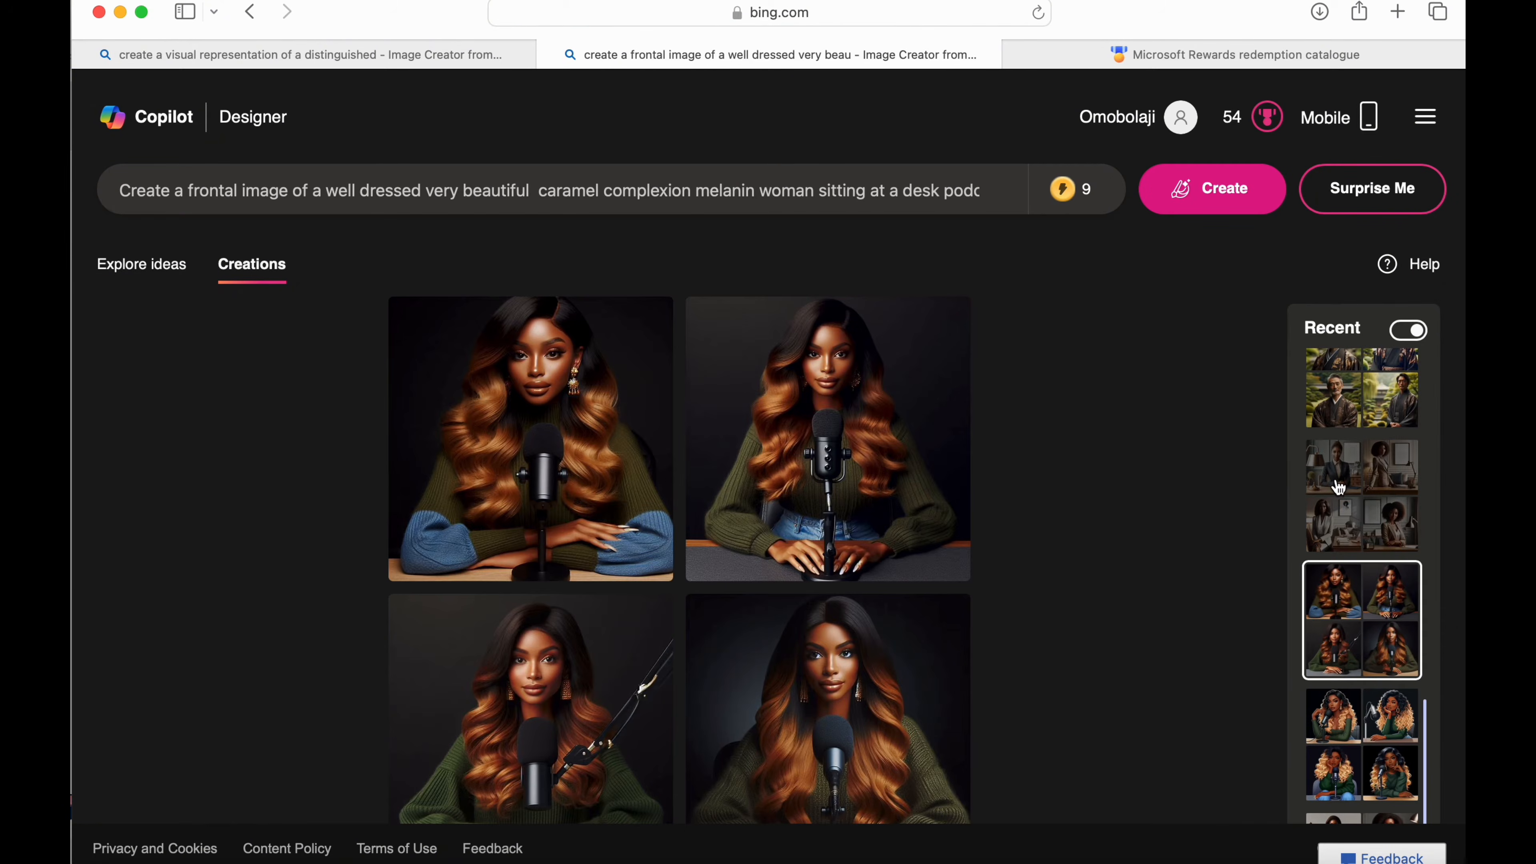
pyautogui.click(1339, 487)
pyautogui.click(1346, 403)
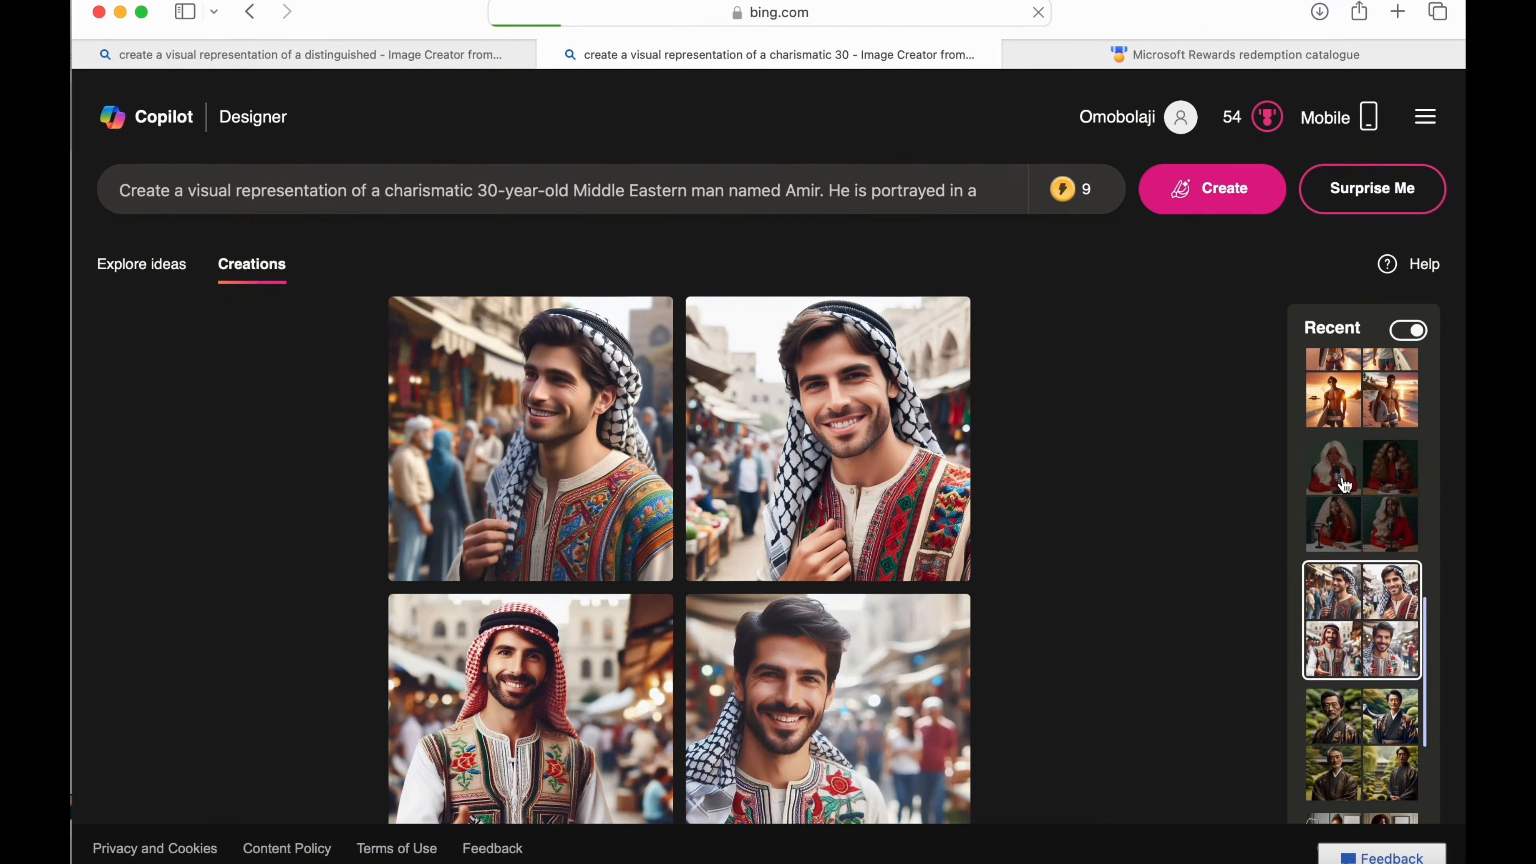
pyautogui.click(1345, 484)
pyautogui.scroll(5, 1342, 476)
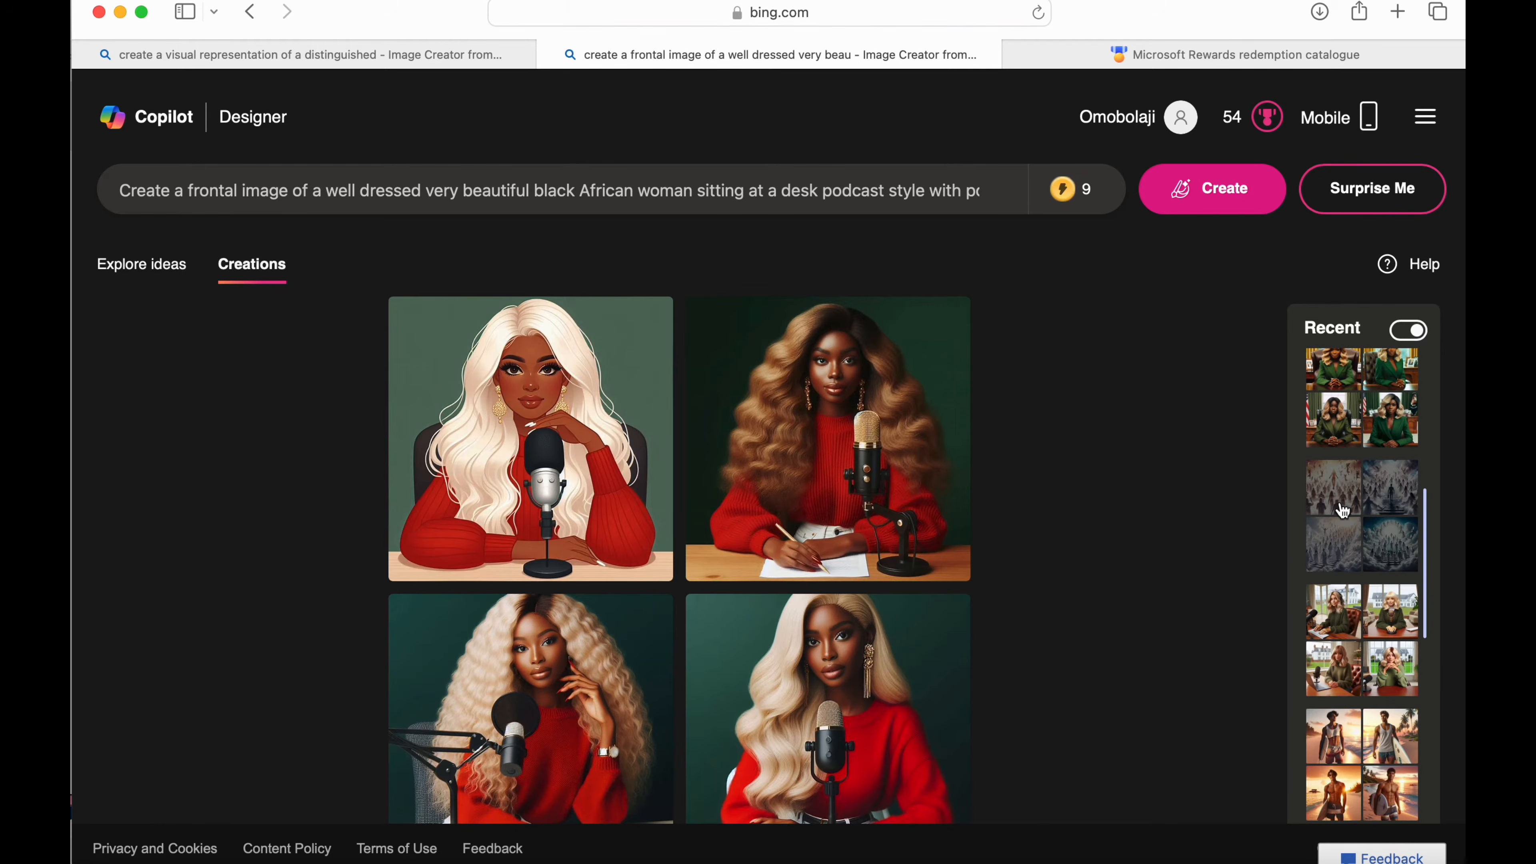
pyautogui.scroll(5, 1344, 511)
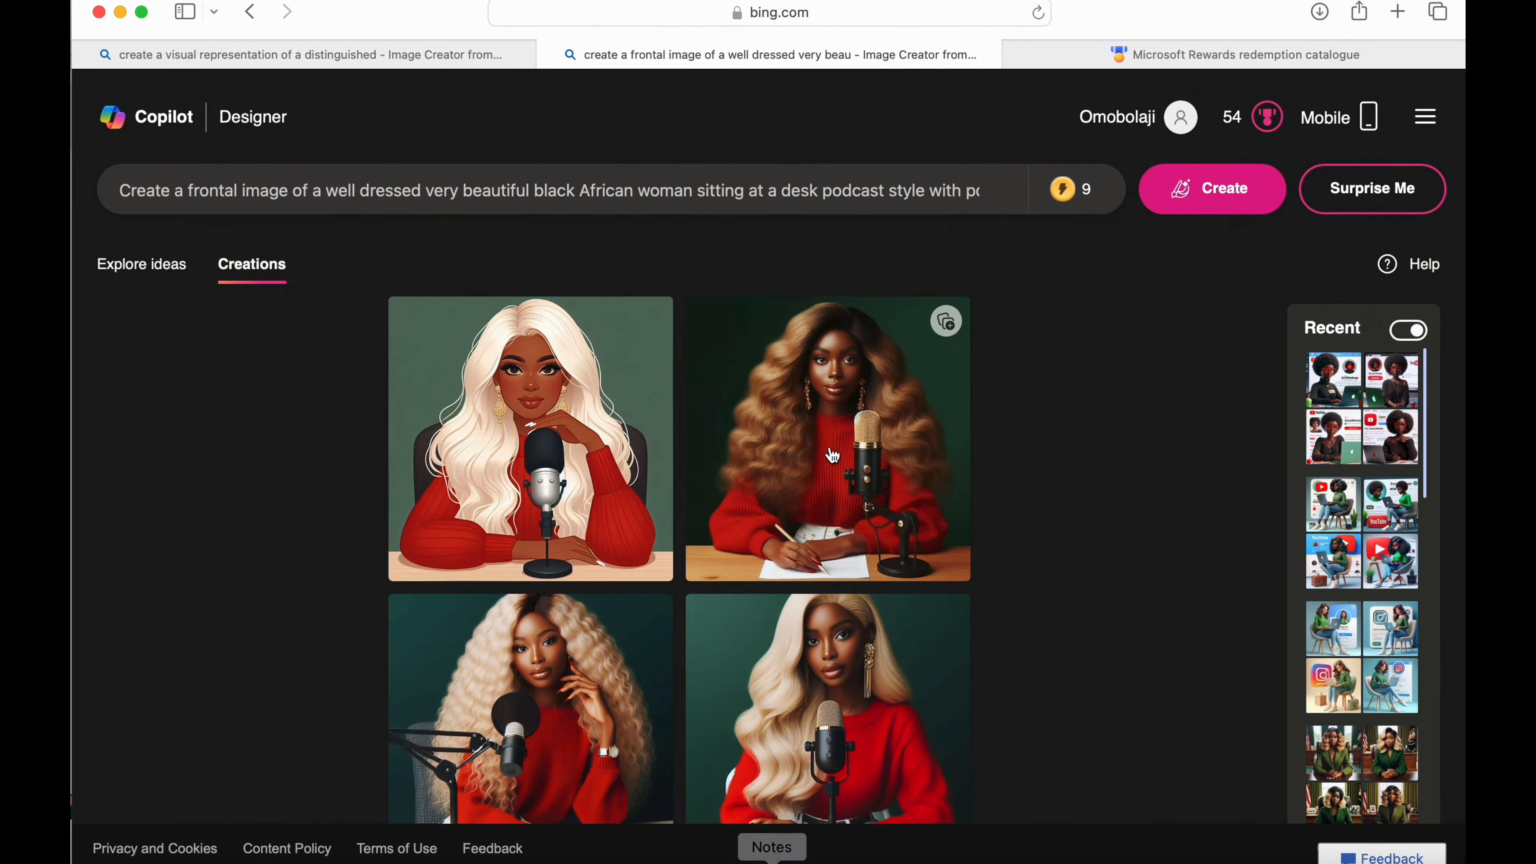
# Copy the vibrant 3D Instagram scene prompt at the end of the AI PROMPTS note, and replace the Image Creator prompt with it.
pyautogui.click(772, 859)
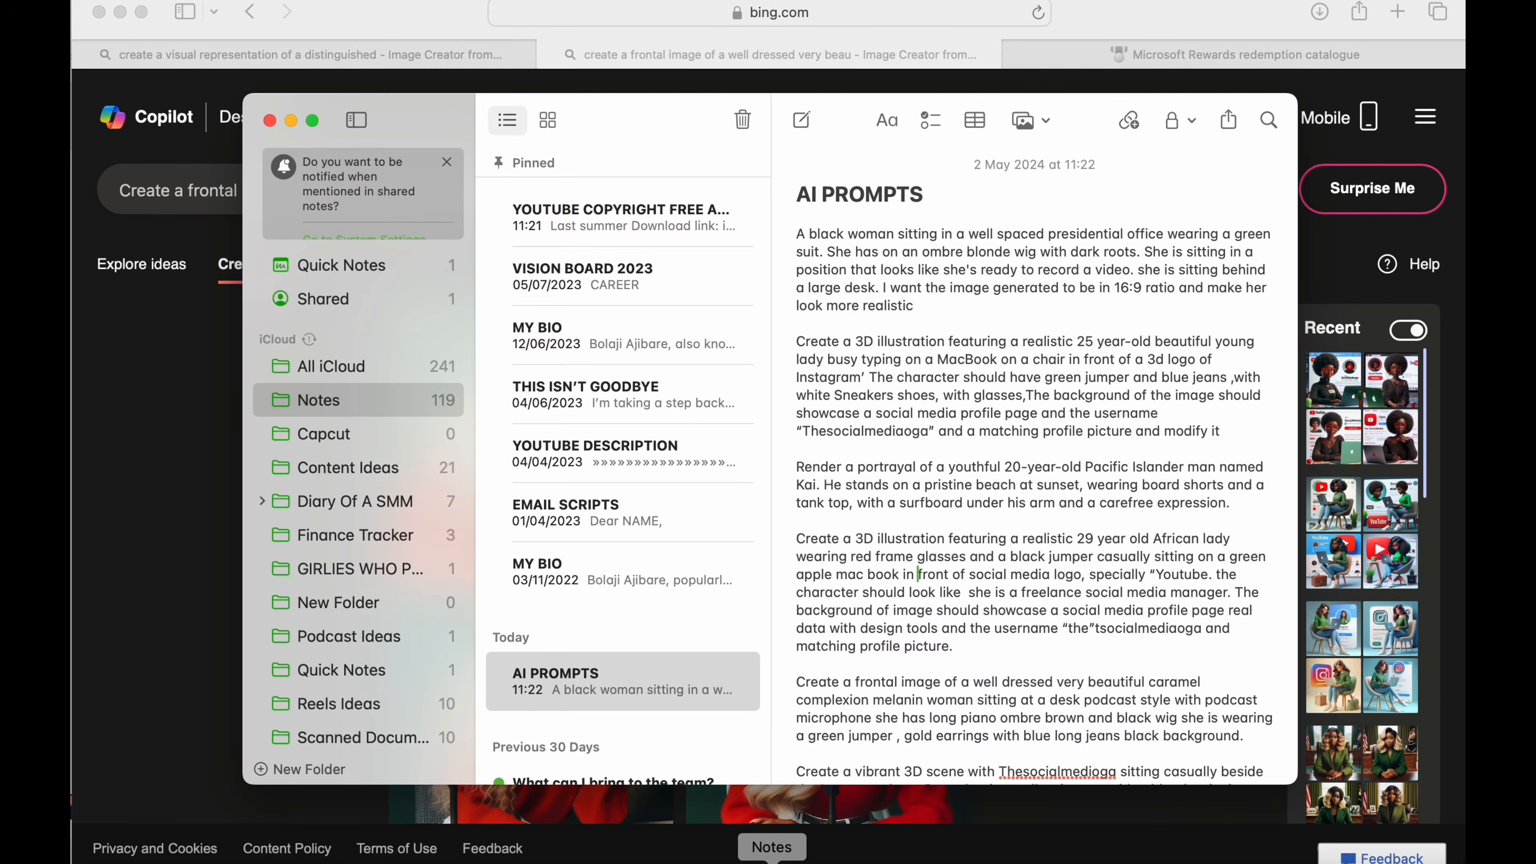
pyautogui.scroll(-2, 878, 453)
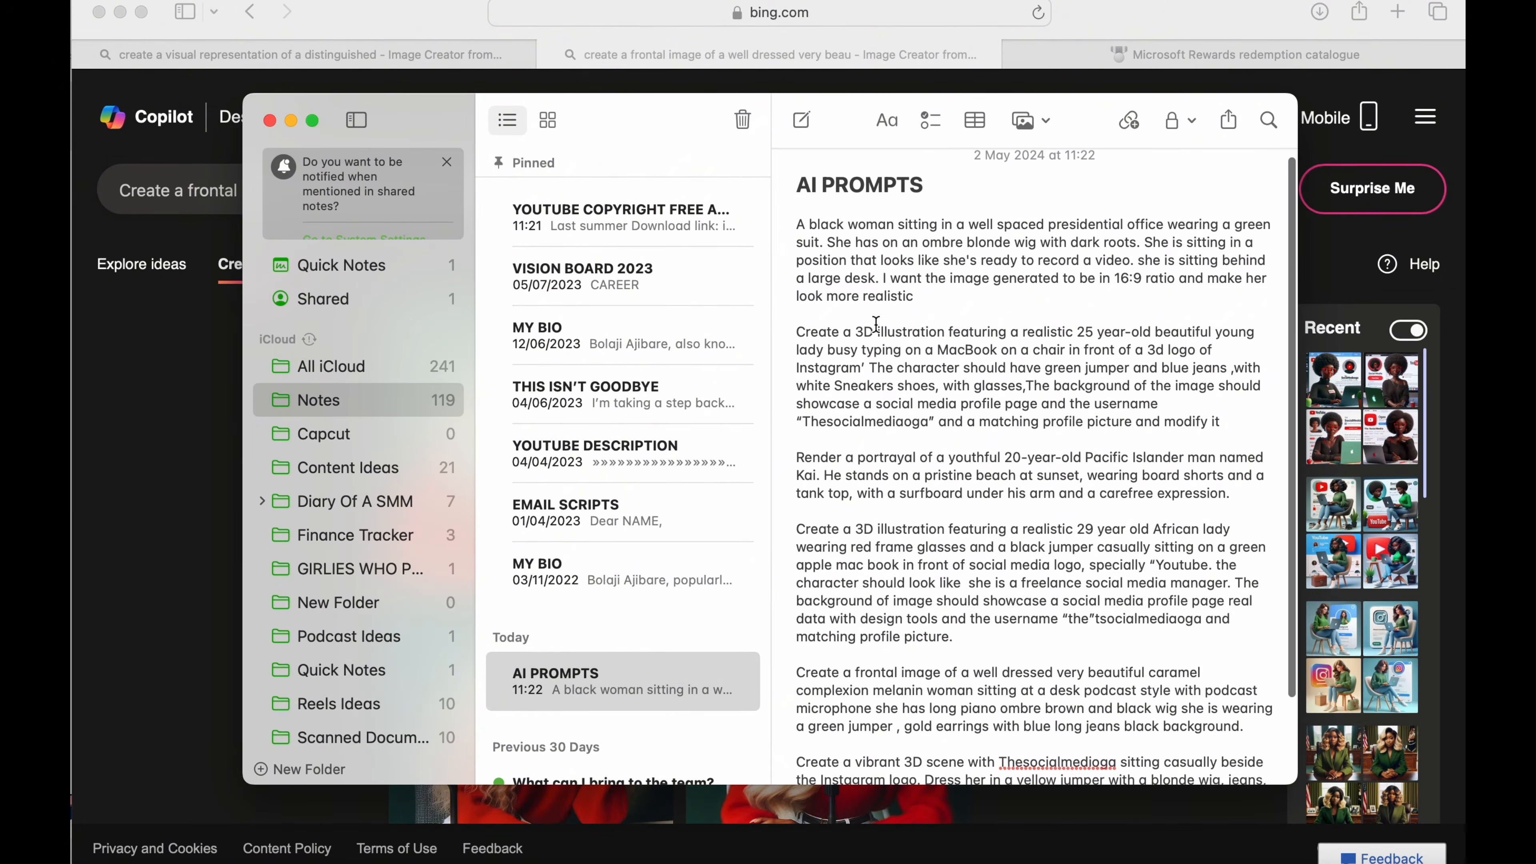
pyautogui.scroll(-5, 877, 382)
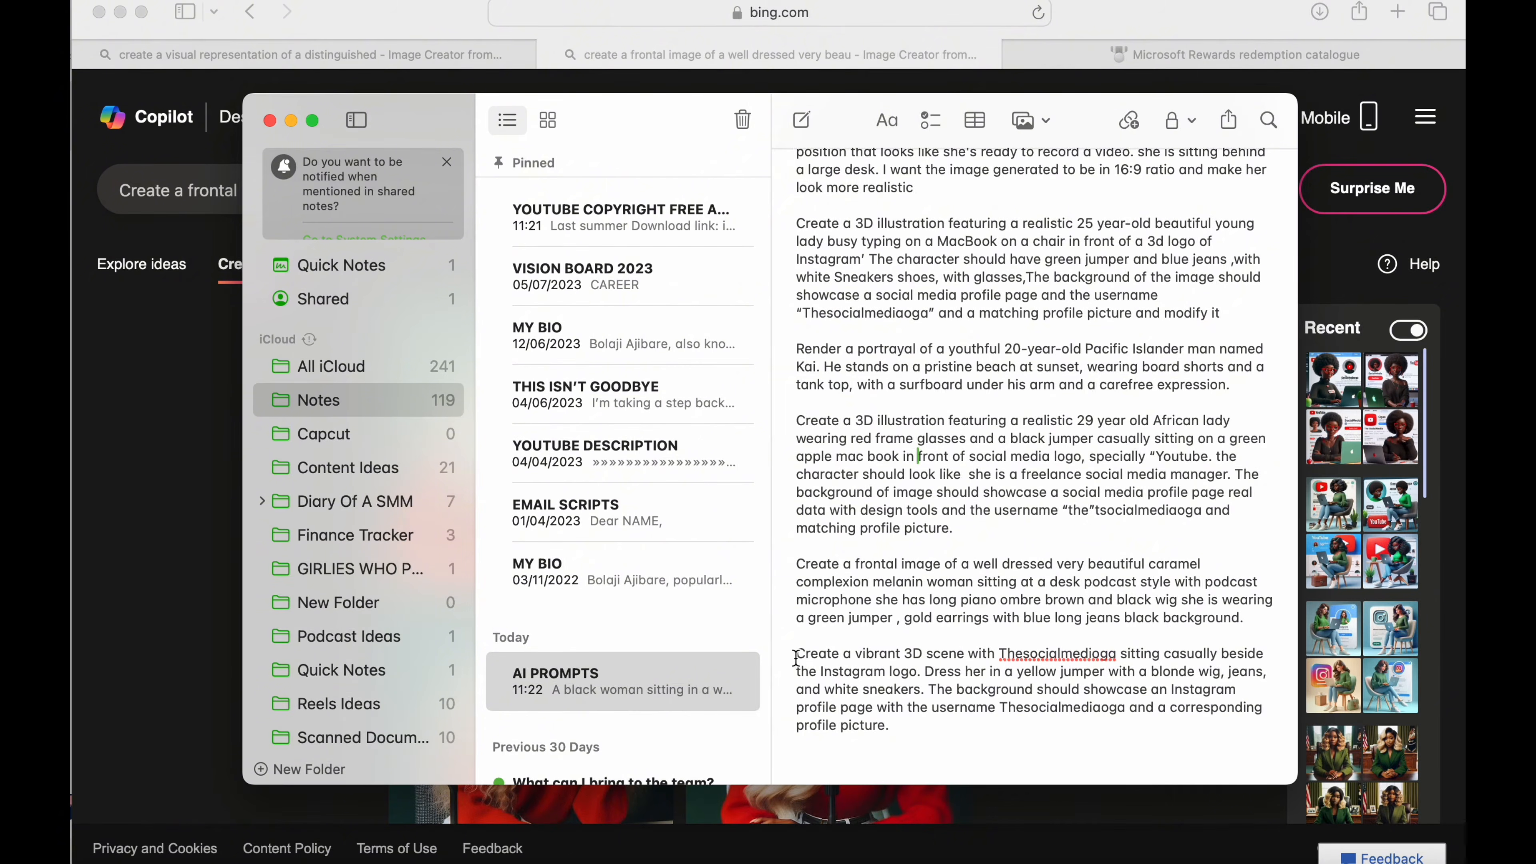
pyautogui.moveTo(795, 657); pyautogui.dragTo(926, 740)
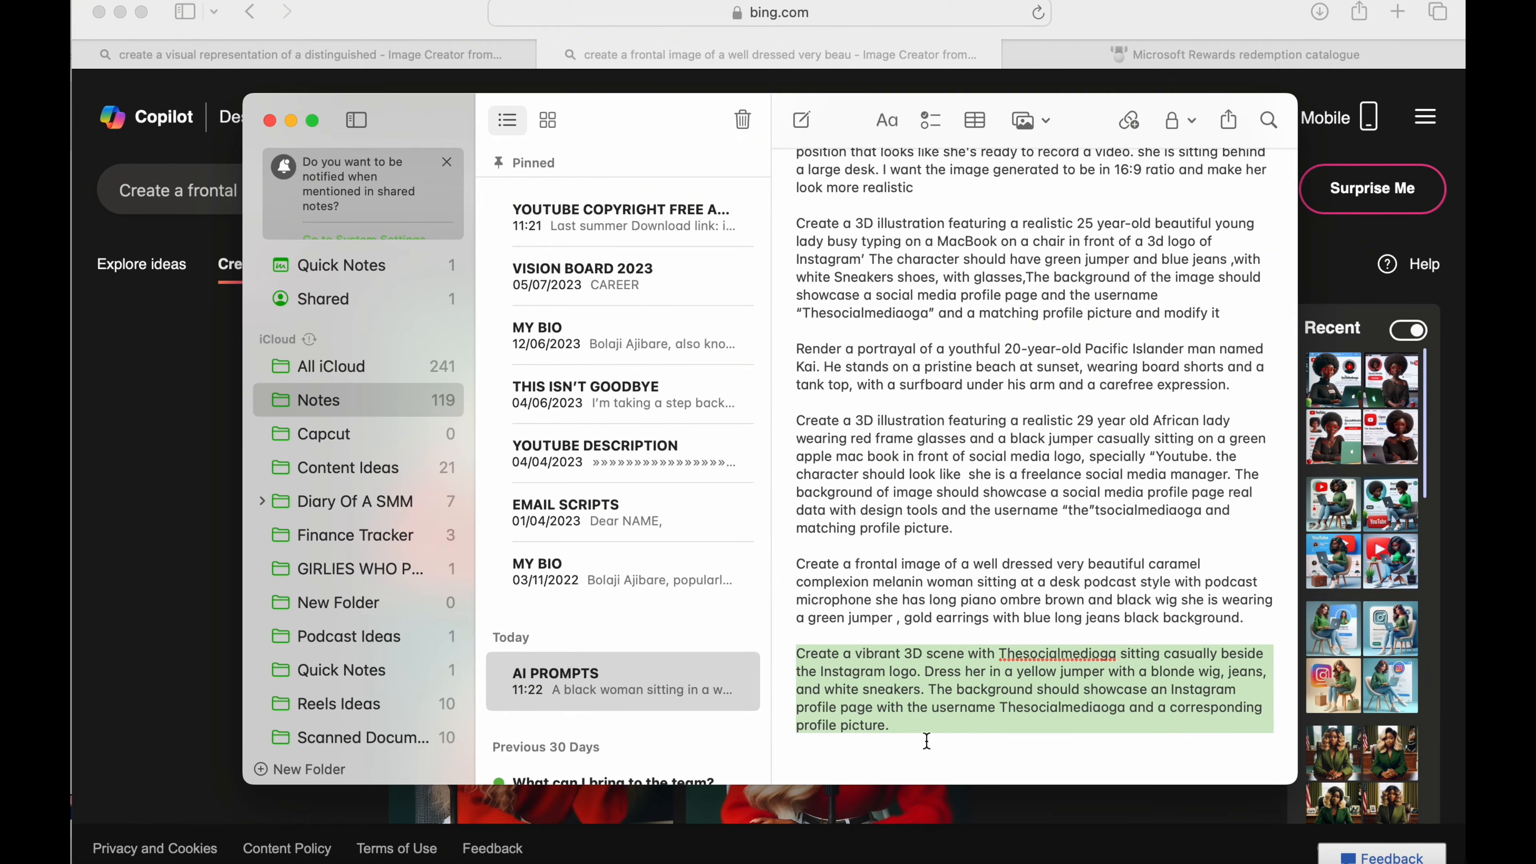
pyautogui.click(1066, 805)
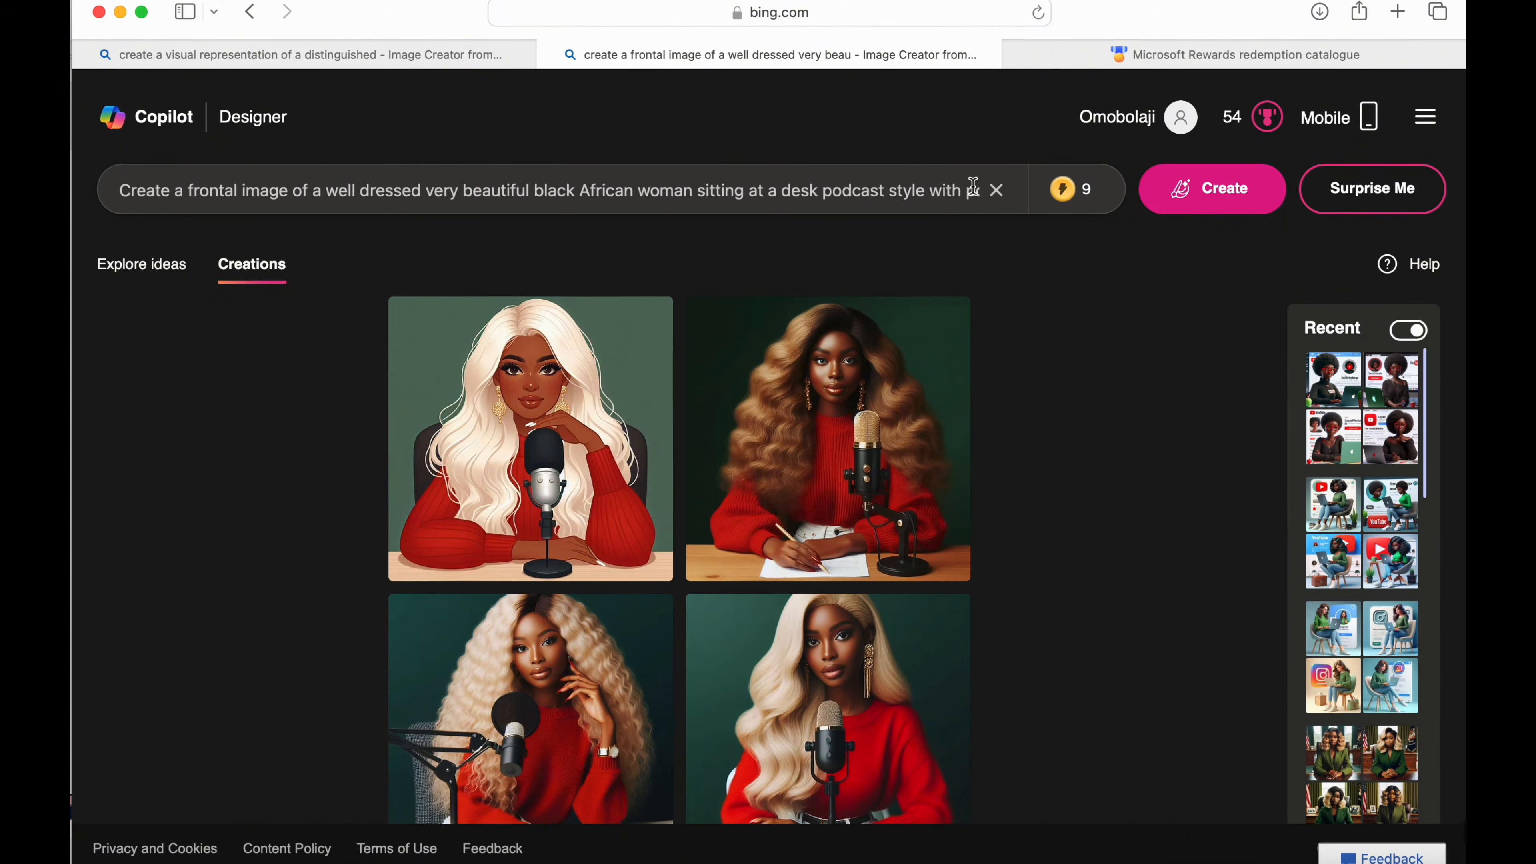
pyautogui.click(992, 199)
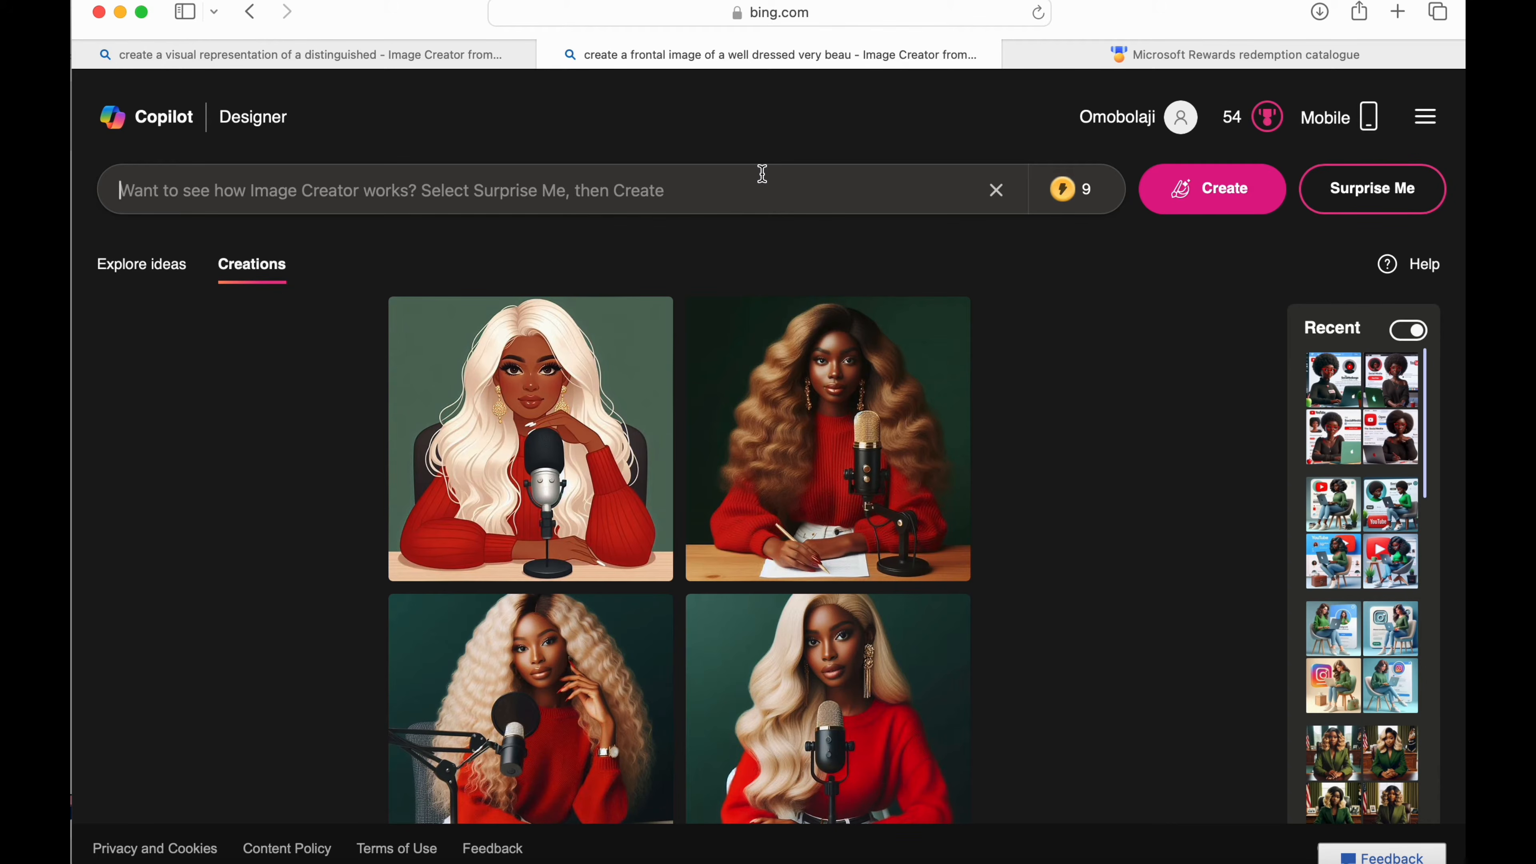
pyautogui.press('super+v')
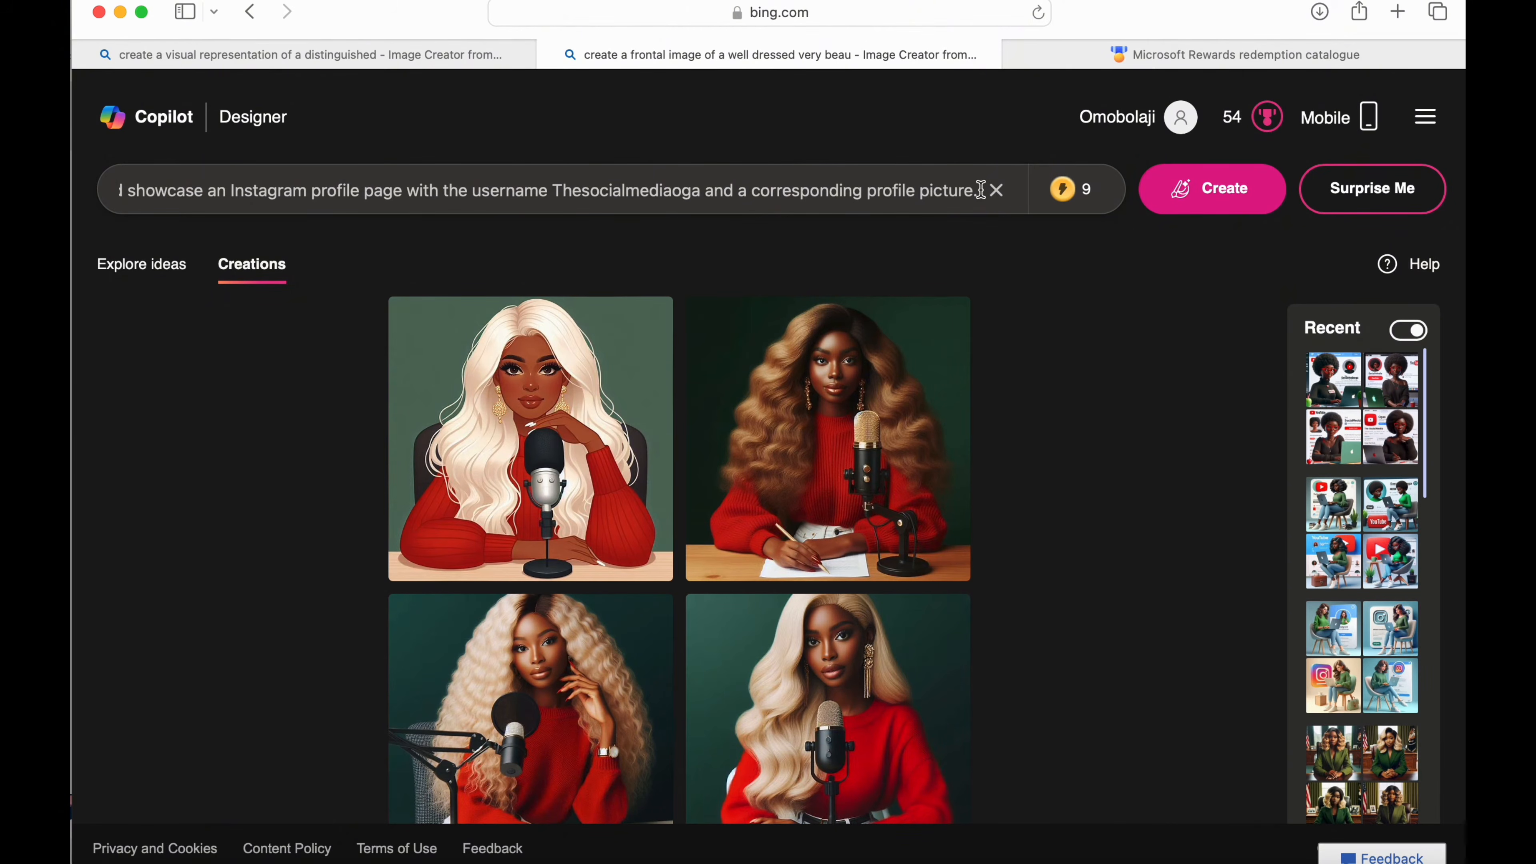
# Insert "a 29 year old Nigerian lady wearing a yellow jumper. She is" before "sitting casually" in the prompt.
pyautogui.moveTo(980, 190); pyautogui.dragTo(267, 181)
pyautogui.click(265, 183)
pyautogui.press('Left')
pyautogui.press('Left')
pyautogui.press('Left')
pyautogui.press('Left')
pyautogui.press('Left')
pyautogui.press('Left')
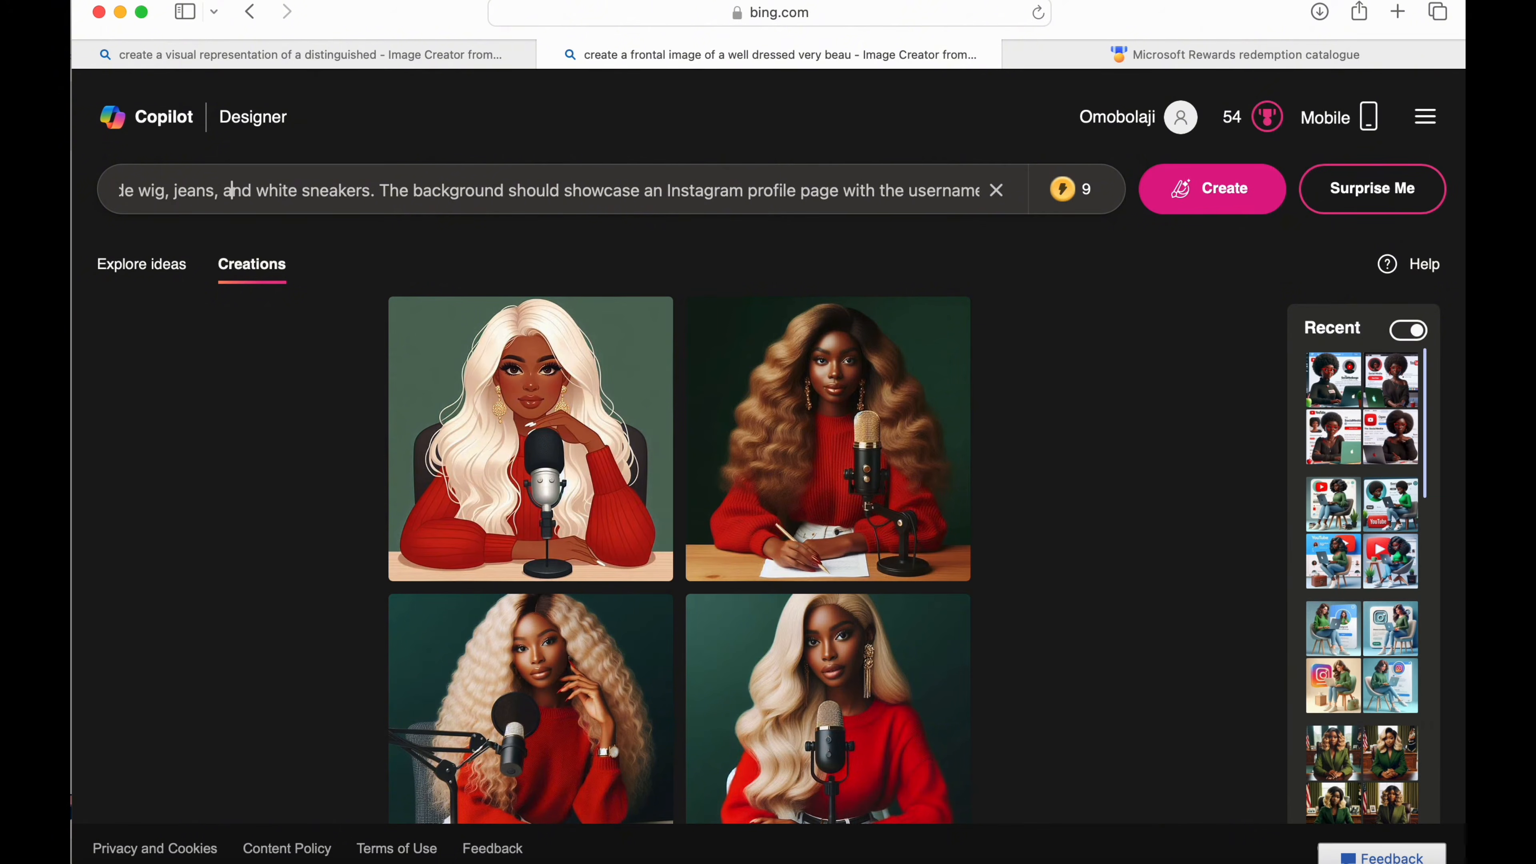
pyautogui.press('Left')
pyautogui.press('Left')
pyautogui.press('Left')
pyautogui.press('Left')
pyautogui.press('Left')
pyautogui.press('Left')
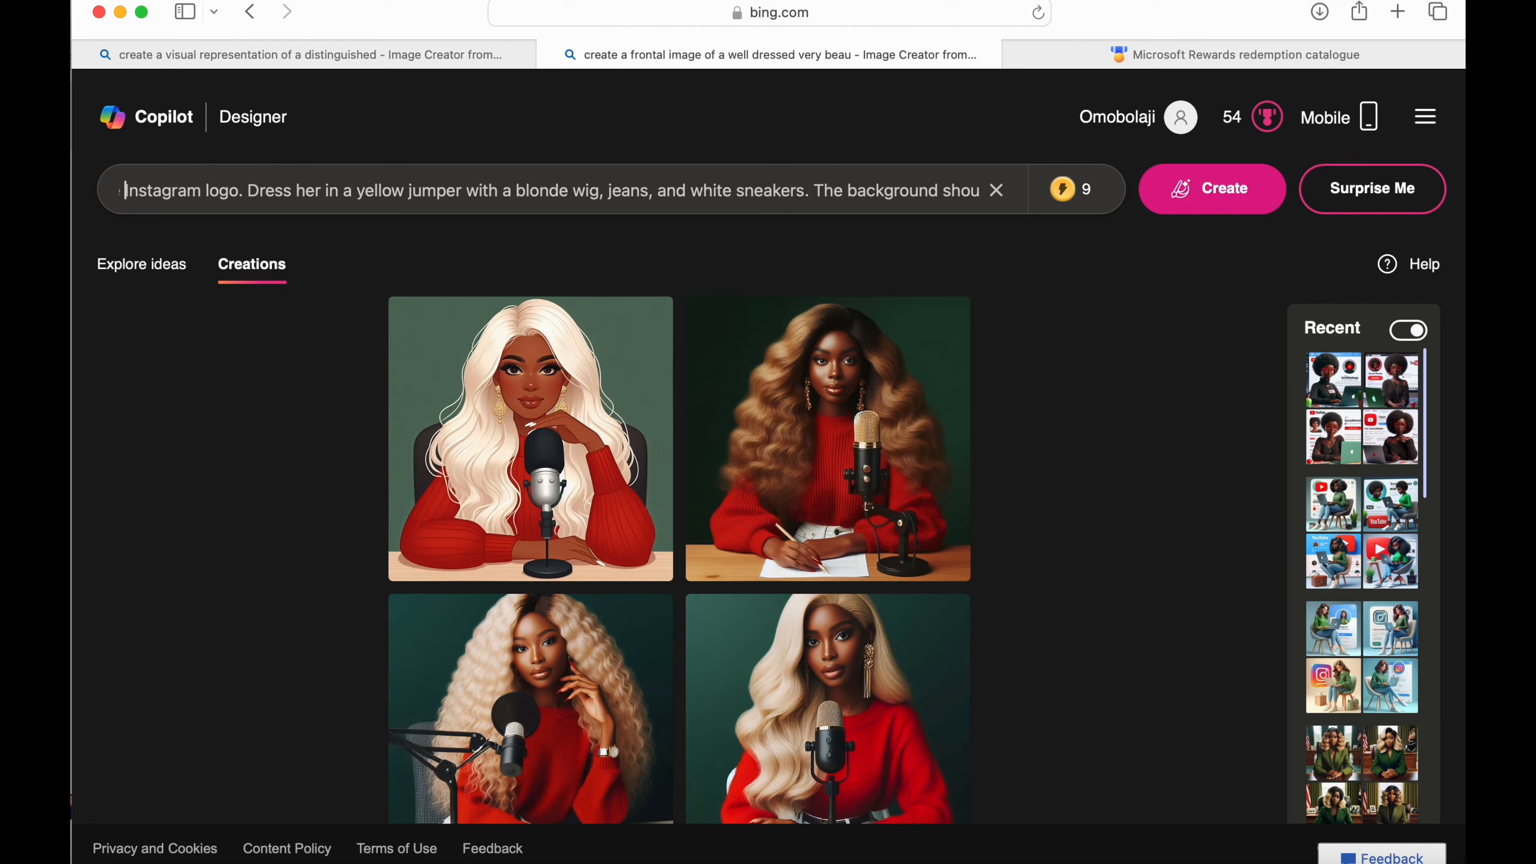
pyautogui.press('Left')
pyautogui.press('Left')
pyautogui.press('Left')
pyautogui.press('Left')
pyautogui.press('Left')
pyautogui.press('Left')
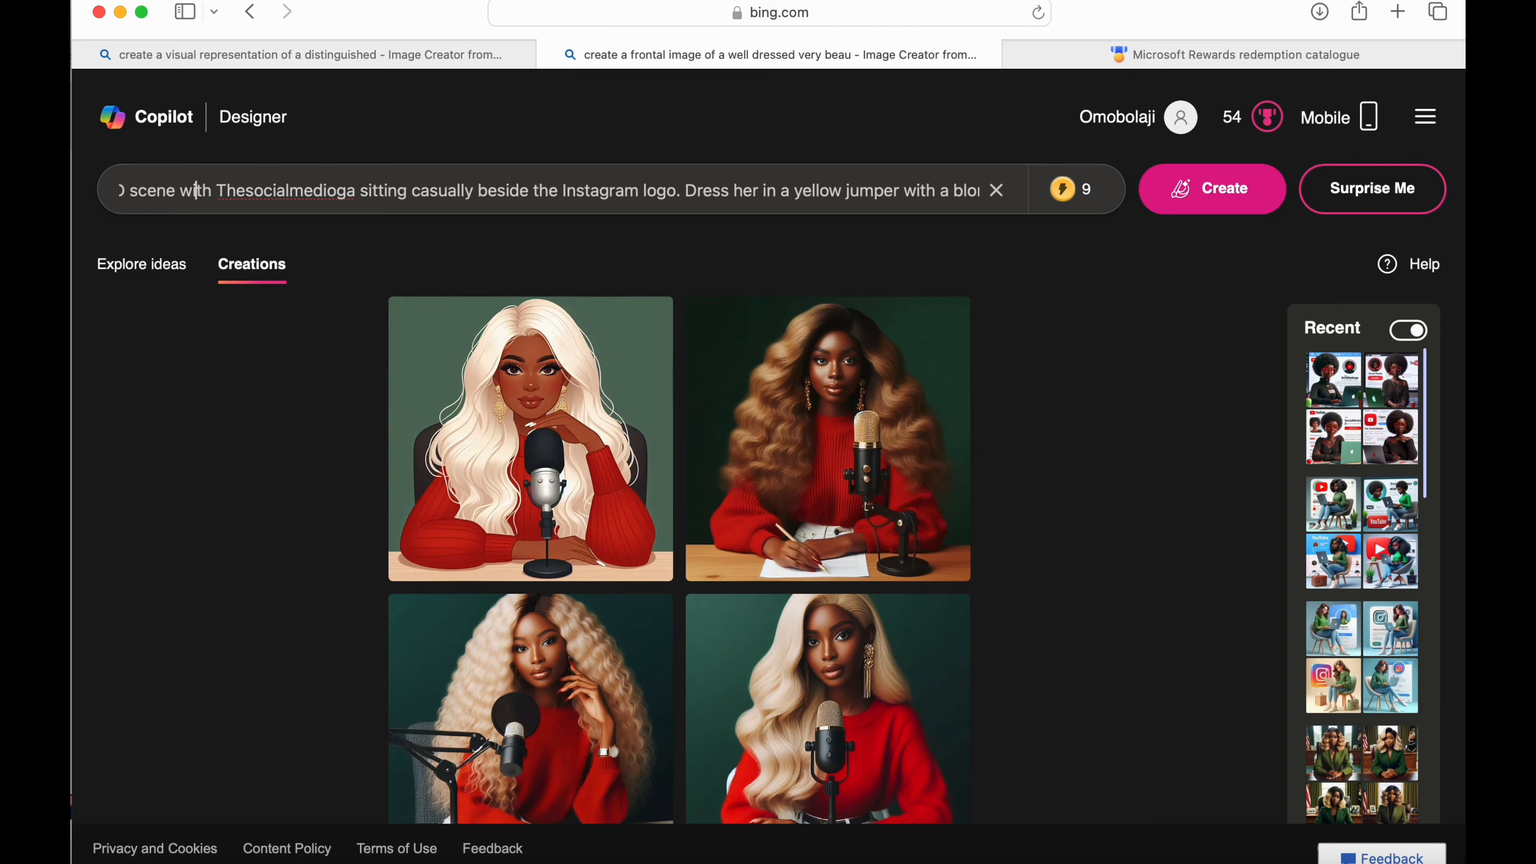
pyautogui.press('Left')
pyautogui.press('Left')
pyautogui.press('Left')
pyautogui.press('Left')
pyautogui.press('Left')
pyautogui.press('Left')
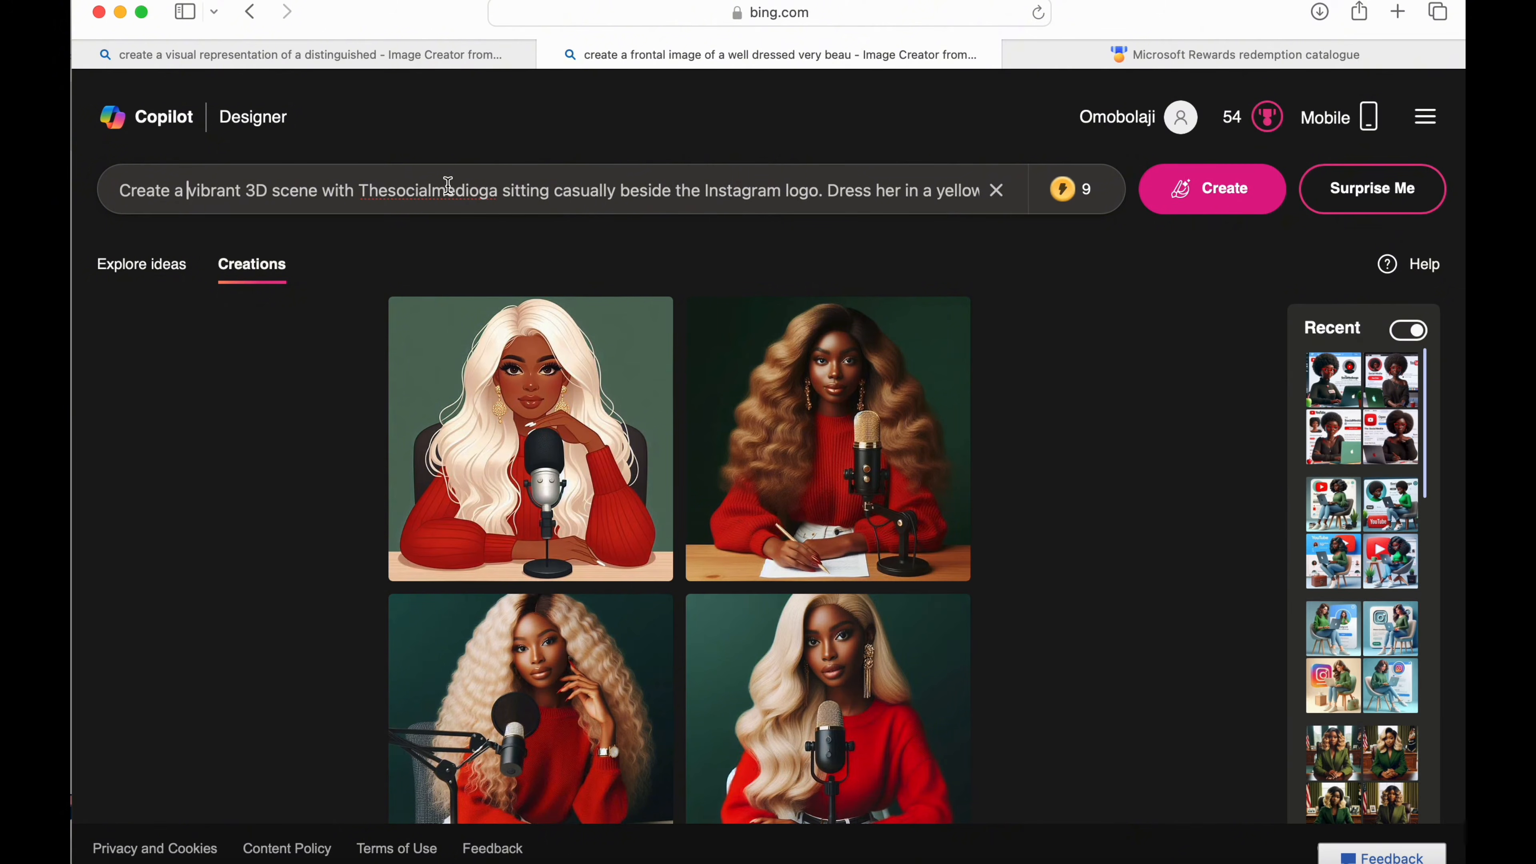
pyautogui.click(503, 188)
pyautogui.write('a  ')
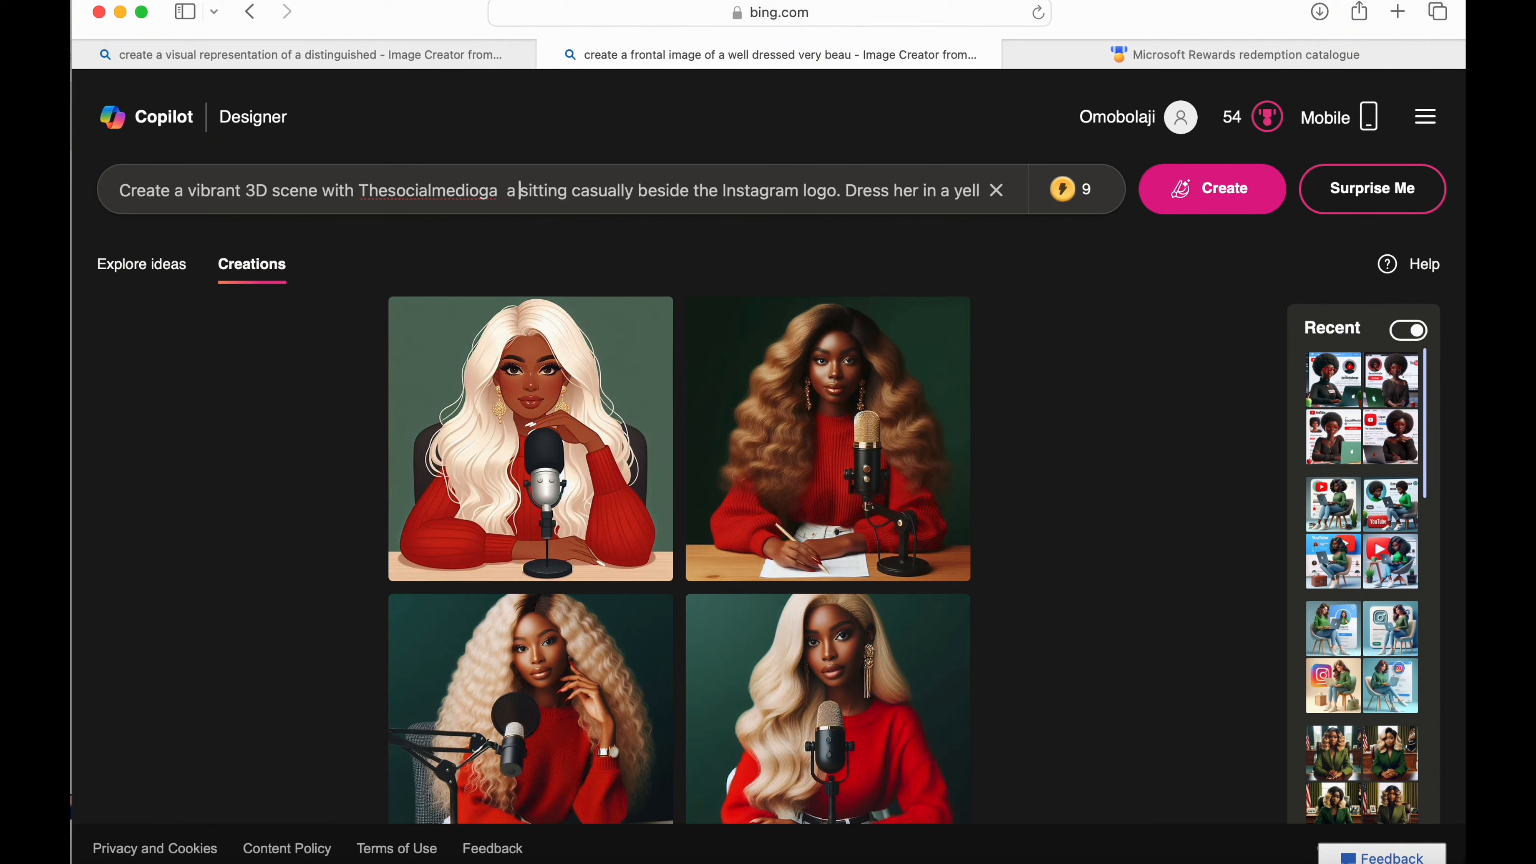
pyautogui.write('29 year')
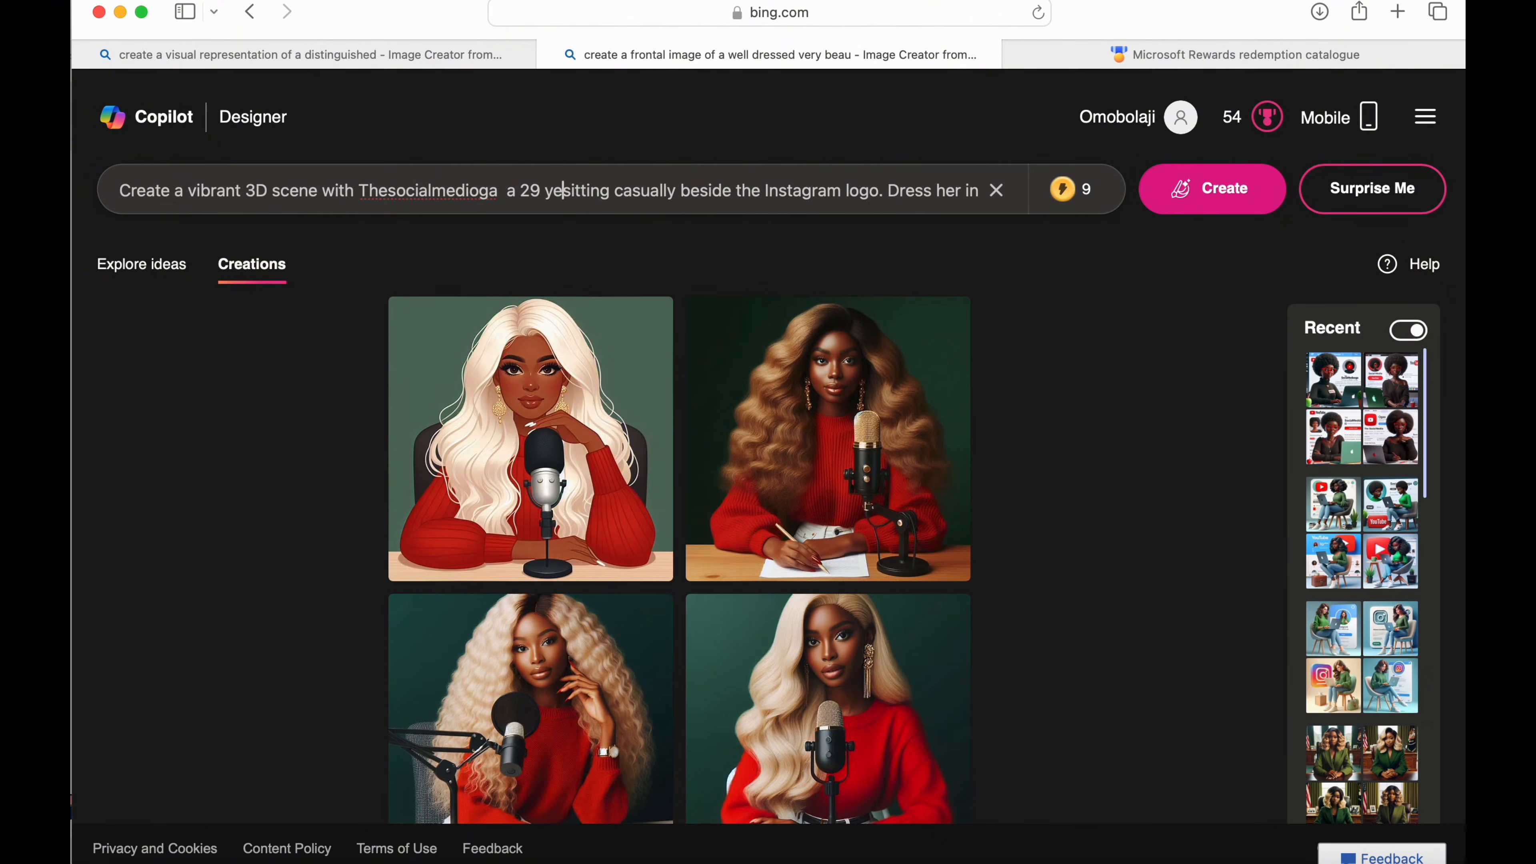
pyautogui.write(' old ')
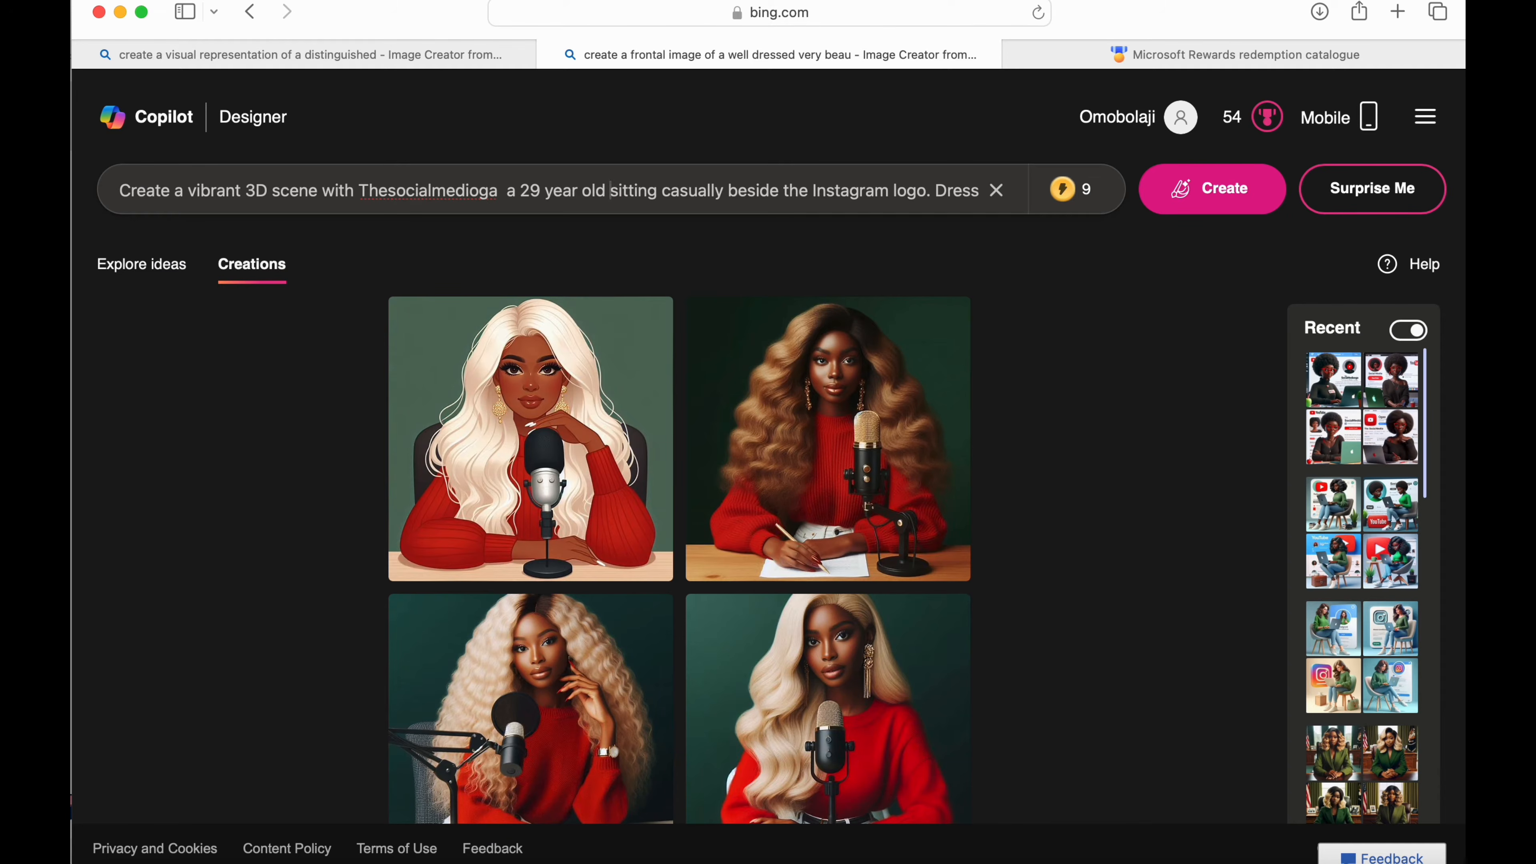
pyautogui.write('Nigeria')
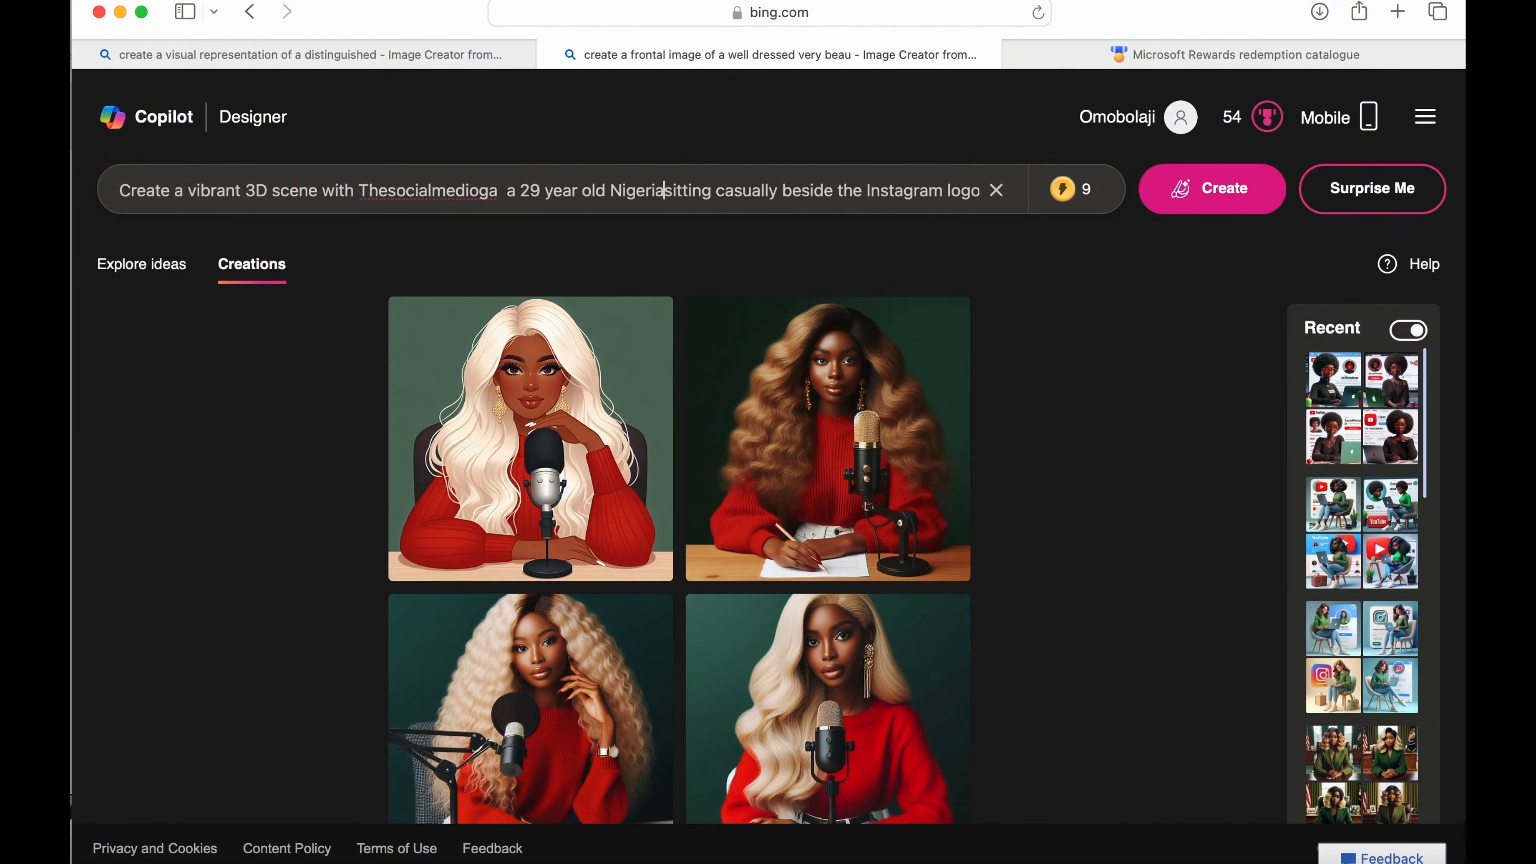
pyautogui.write('n lady')
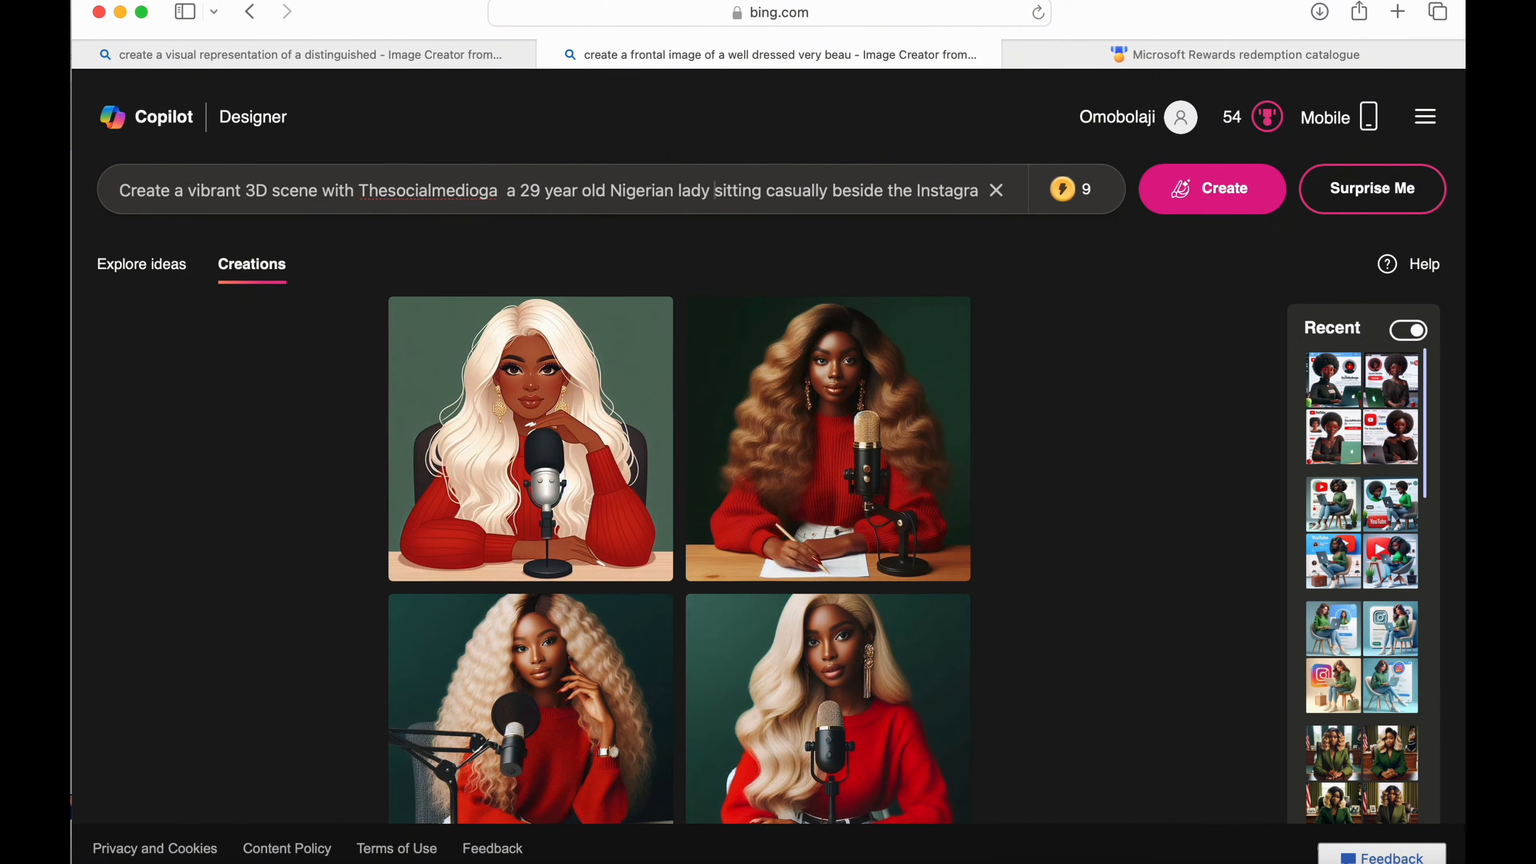
pyautogui.write(' wearing a')
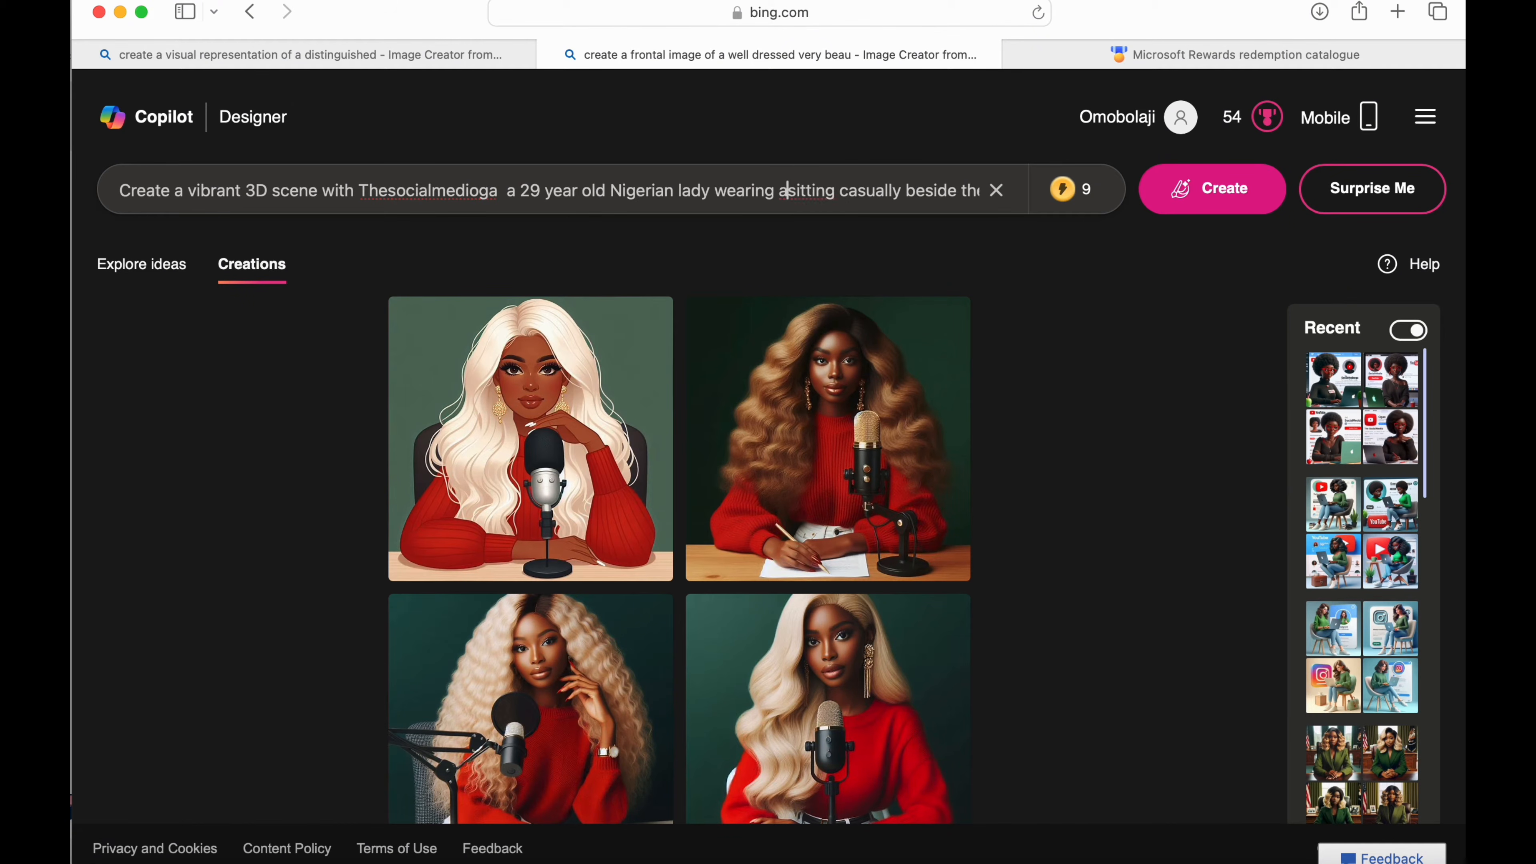
pyautogui.write(' yellow jum')
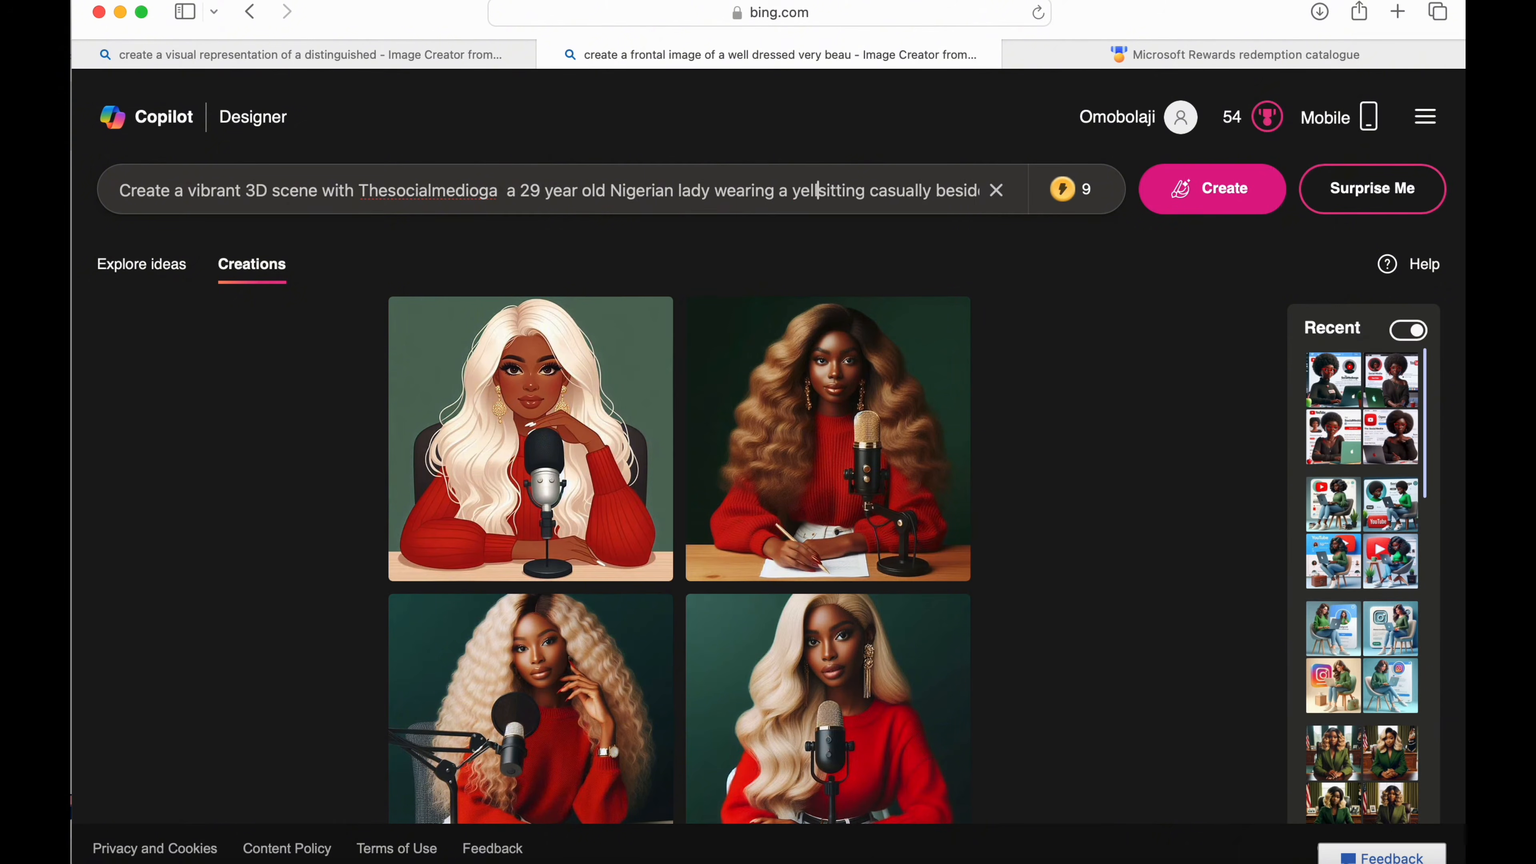
pyautogui.write('per. ')
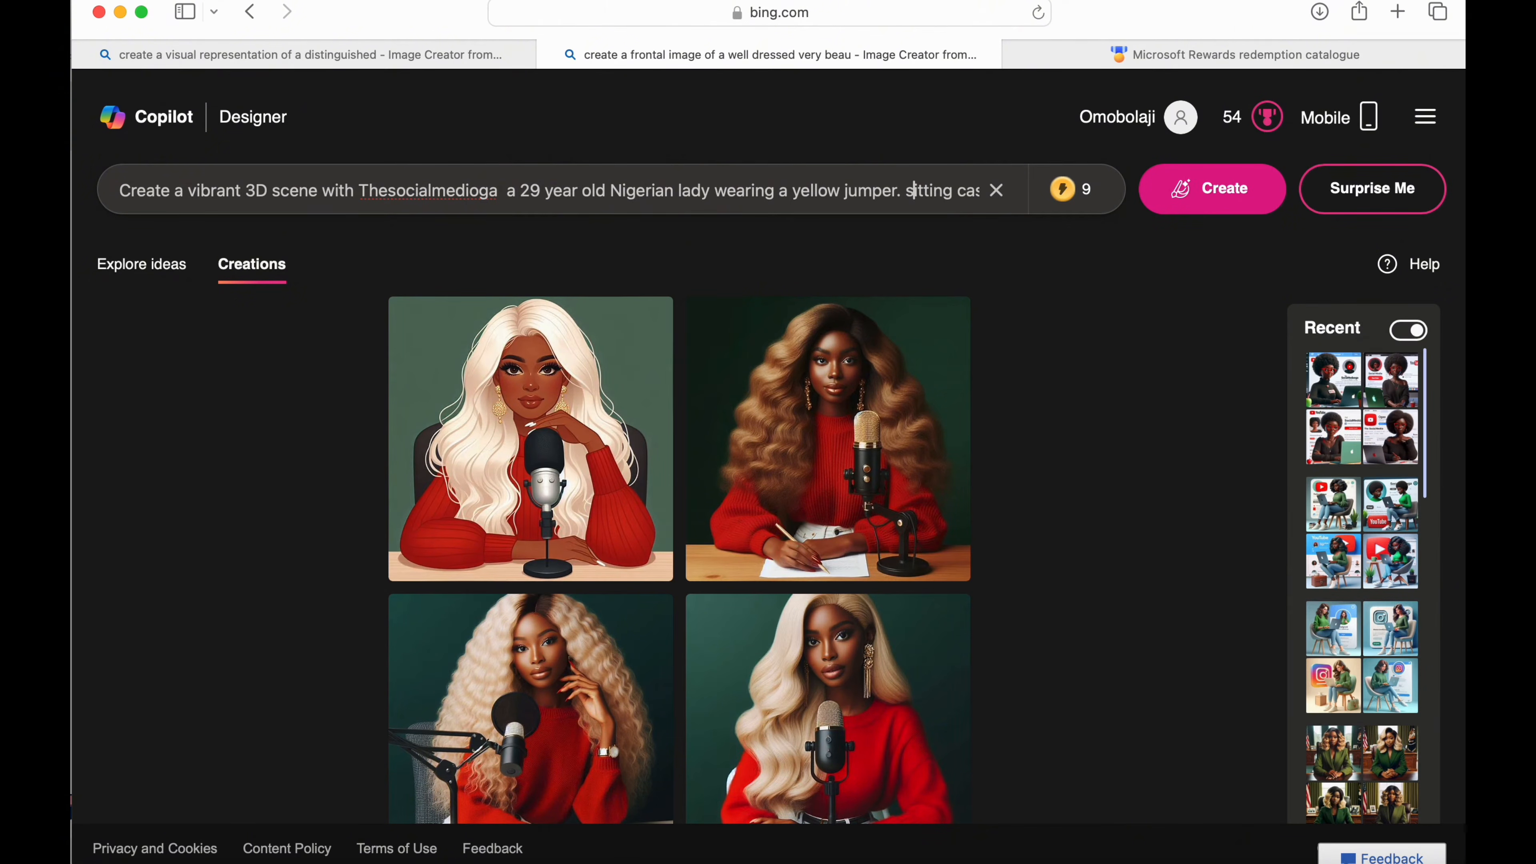
pyautogui.write('She is')
# Replace "Dress her in a yellow jumper with" with "She has on" in the prompt, and specify the jeans as blue.
pyautogui.press('Right')
pyautogui.press('Right')
pyautogui.press('Right')
pyautogui.press('Right')
pyautogui.press('Right')
pyautogui.press('Right')
pyautogui.press('Right')
pyautogui.press('Right')
pyautogui.press('Right')
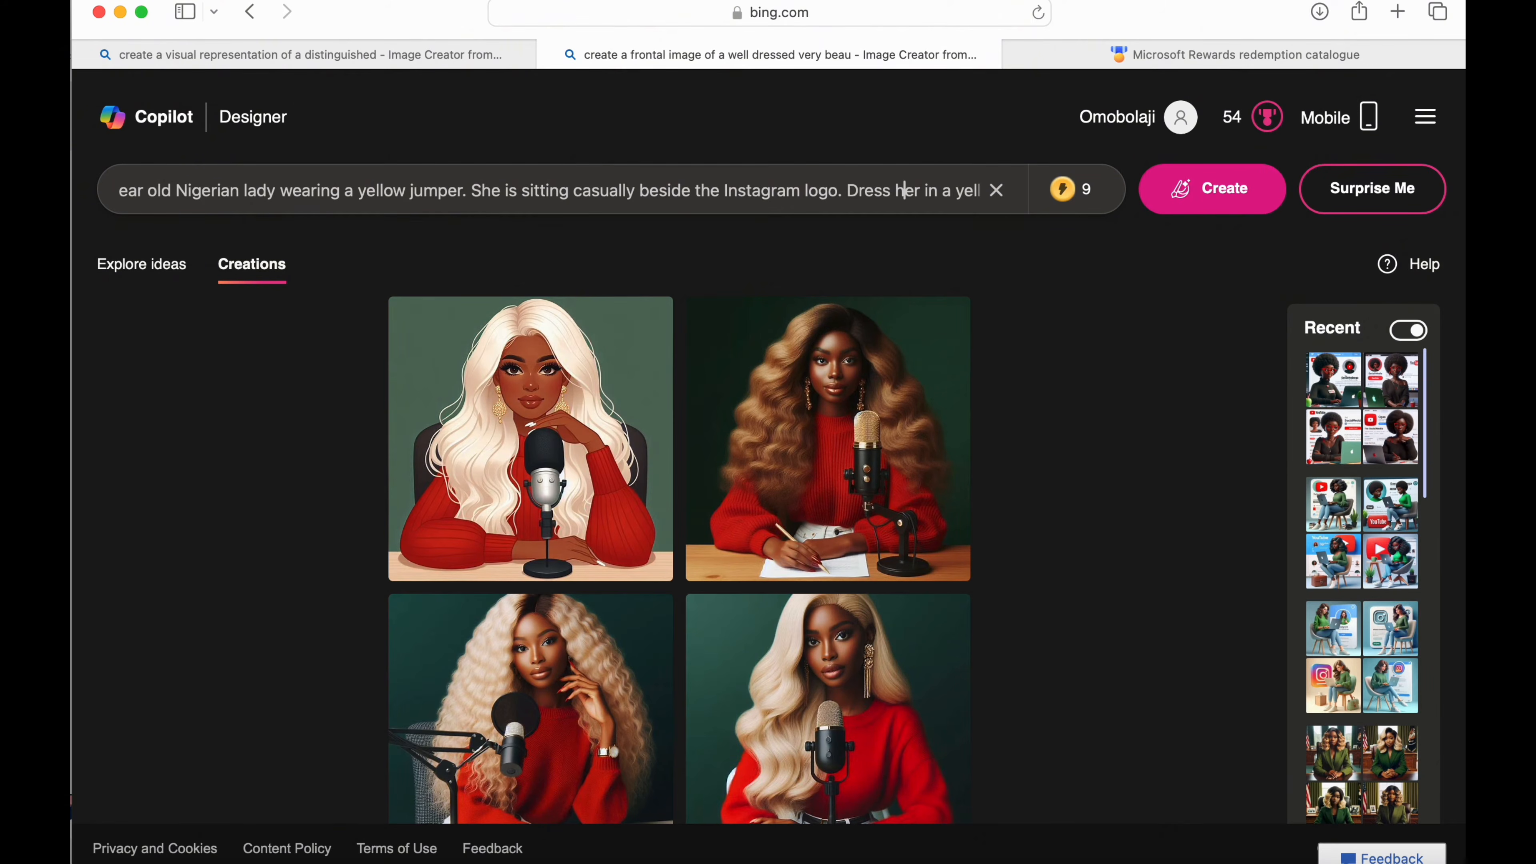
pyautogui.press('Right')
pyautogui.press('Right')
pyautogui.press('Right')
pyautogui.press('Right')
pyautogui.press('Right')
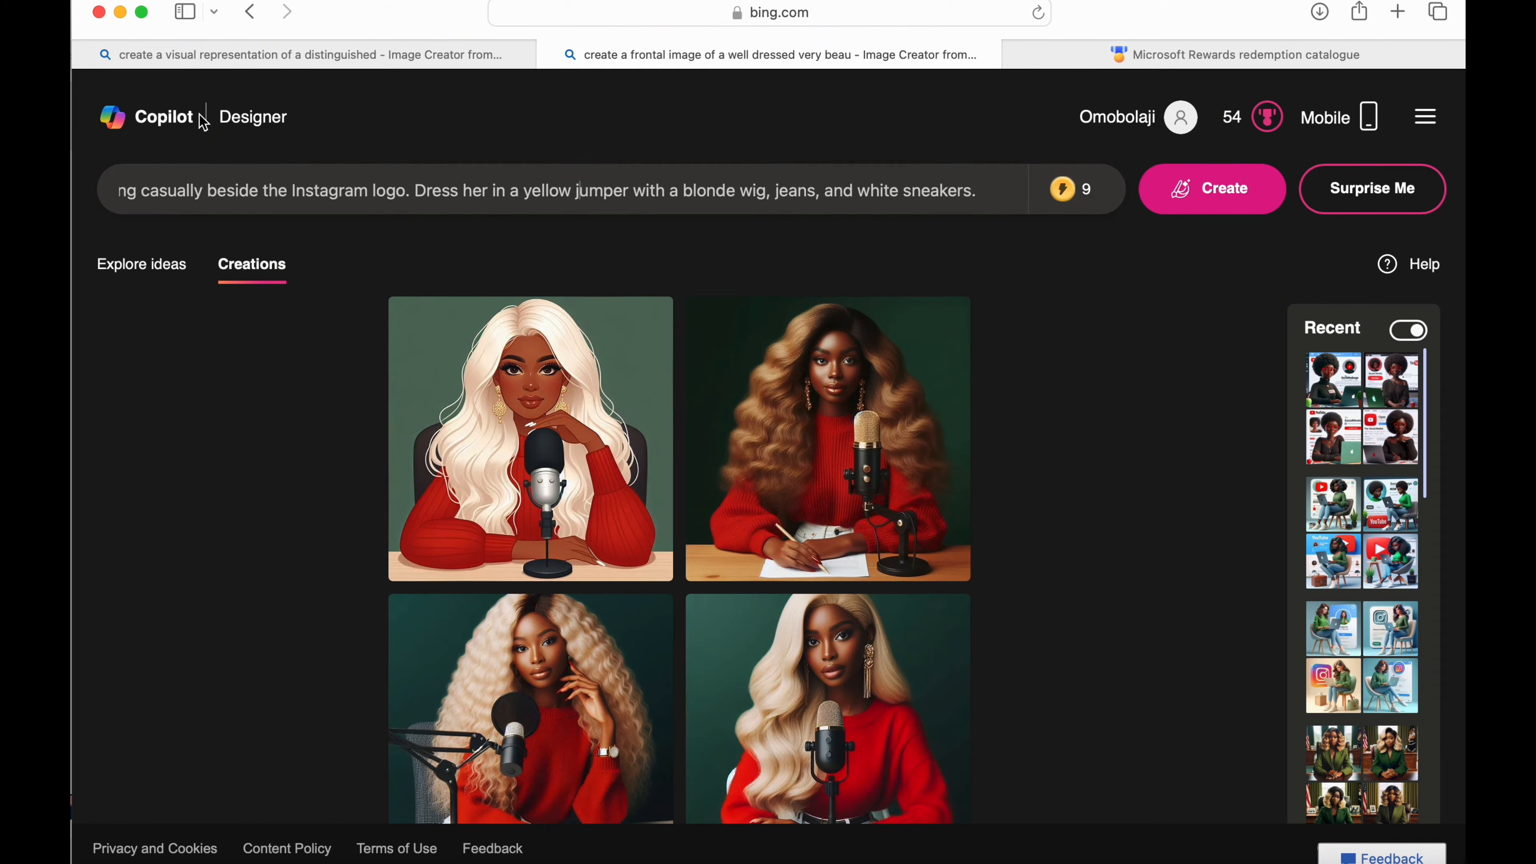
pyautogui.moveTo(415, 190); pyautogui.dragTo(655, 190)
pyautogui.press('BackSpace')
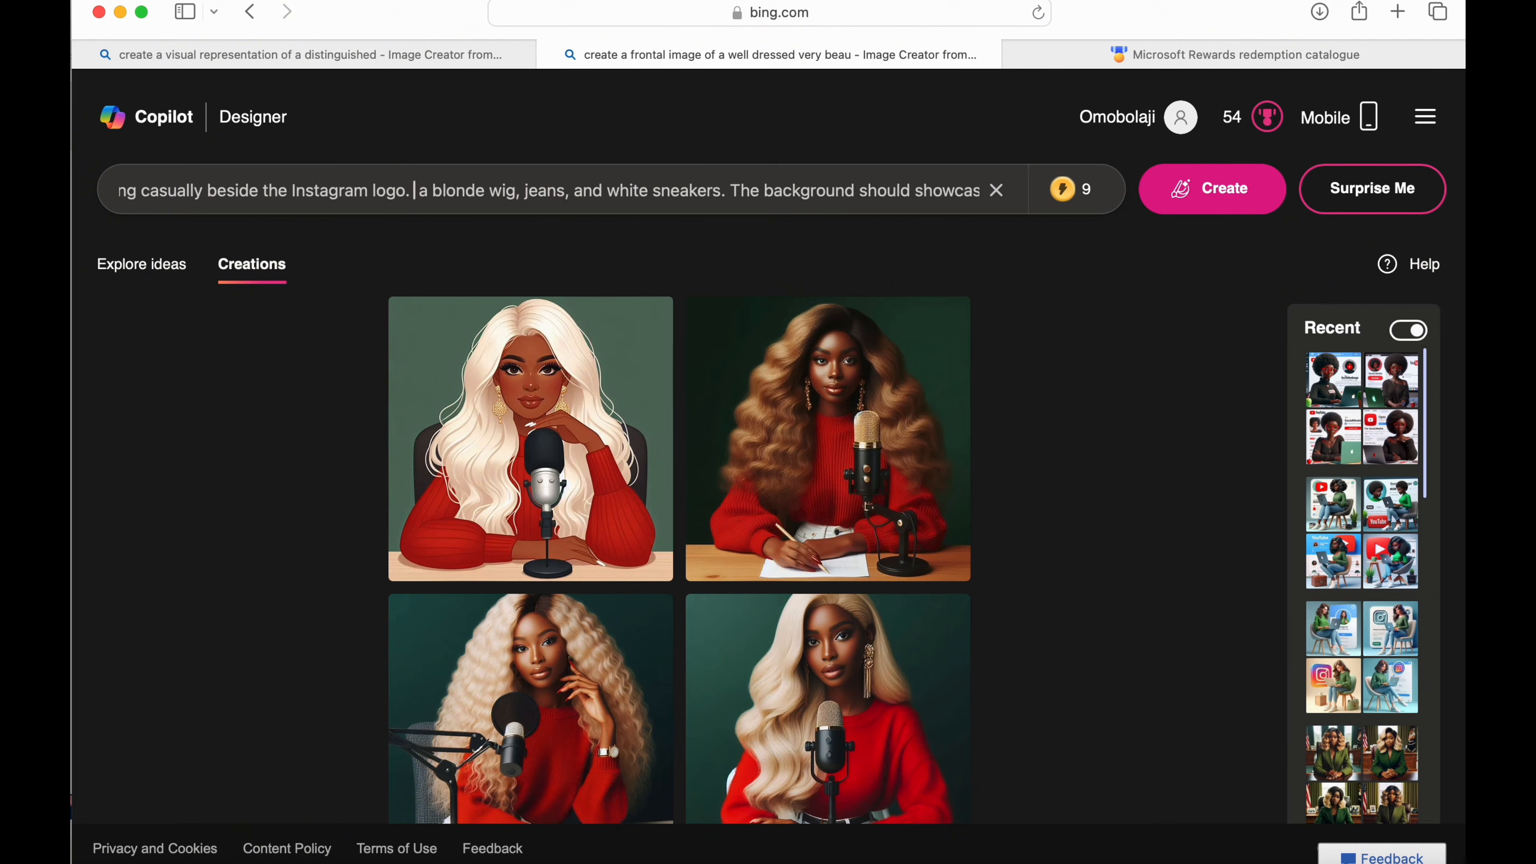
pyautogui.write('She has on')
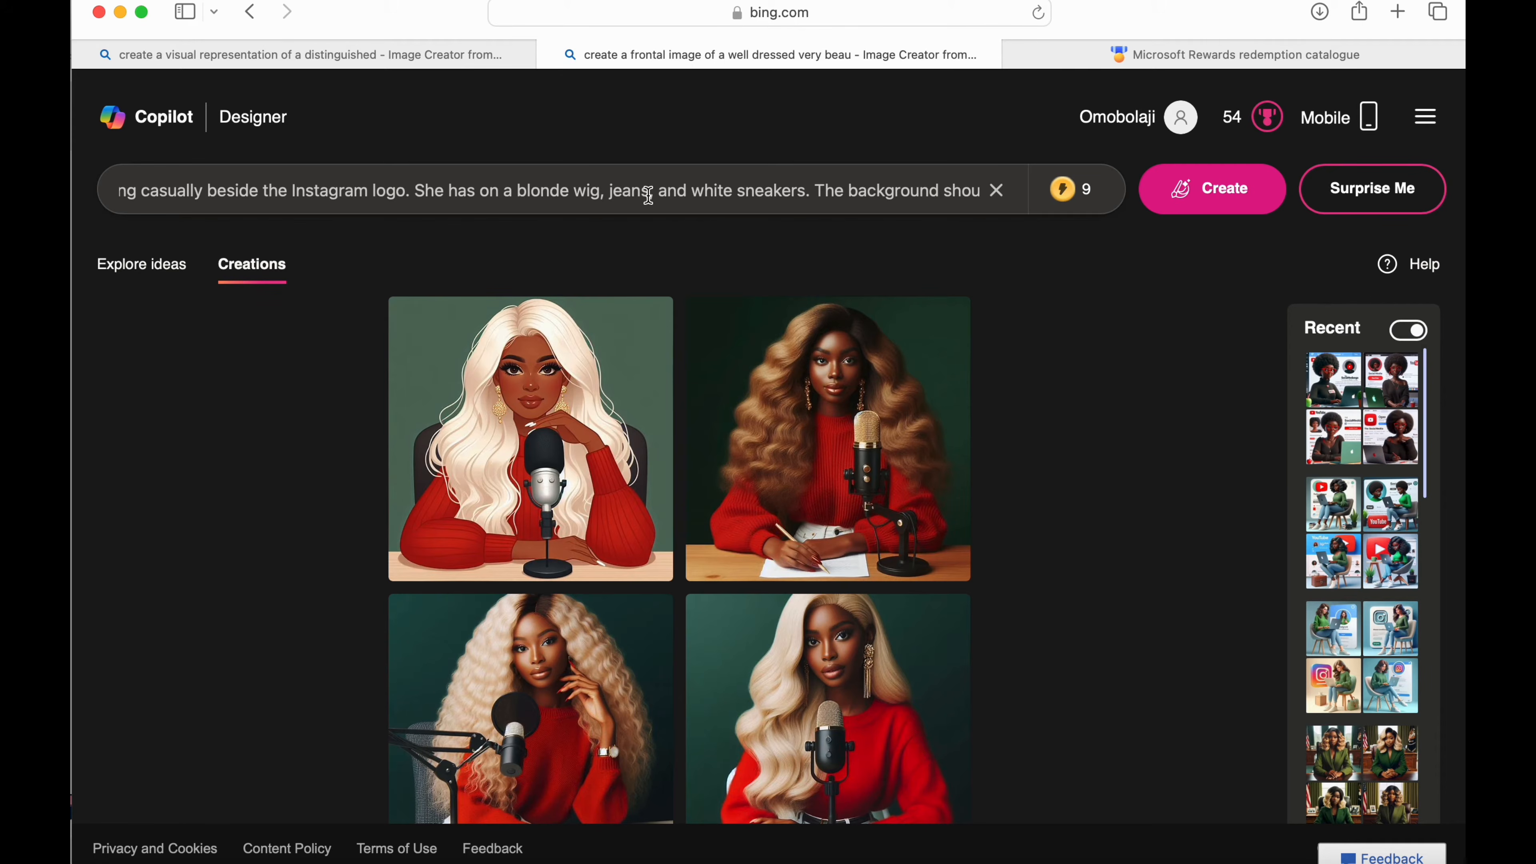
pyautogui.click(607, 188)
pyautogui.write(', blue')
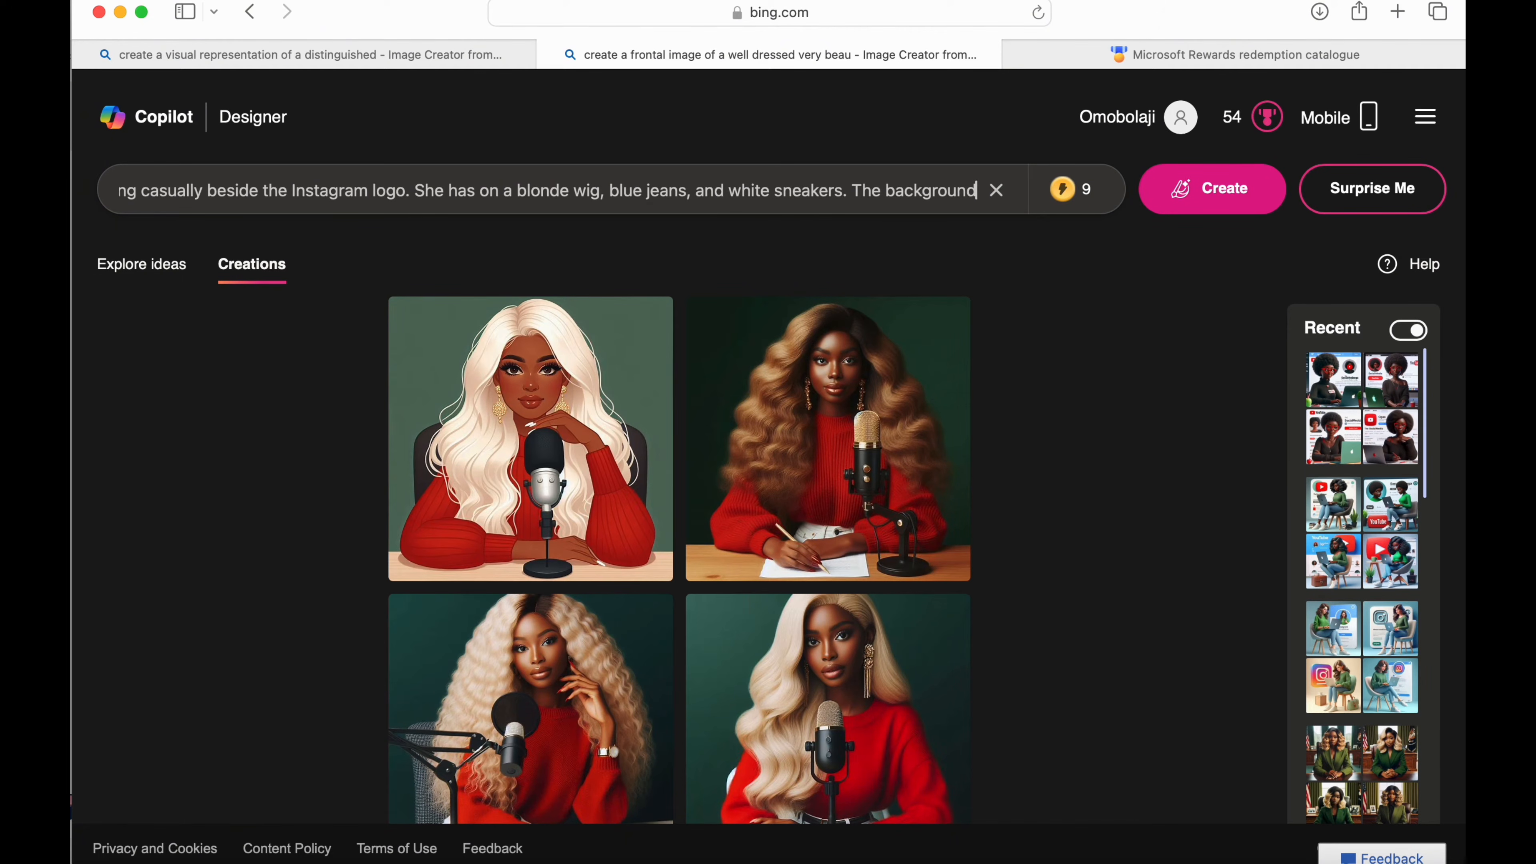
# Add "also" before the full stop at the end of the prompt, and generate the images.
pyautogui.press('Right')
pyautogui.press('Right')
pyautogui.press('Right')
pyautogui.press('Right')
pyautogui.press('Right')
pyautogui.press('Right')
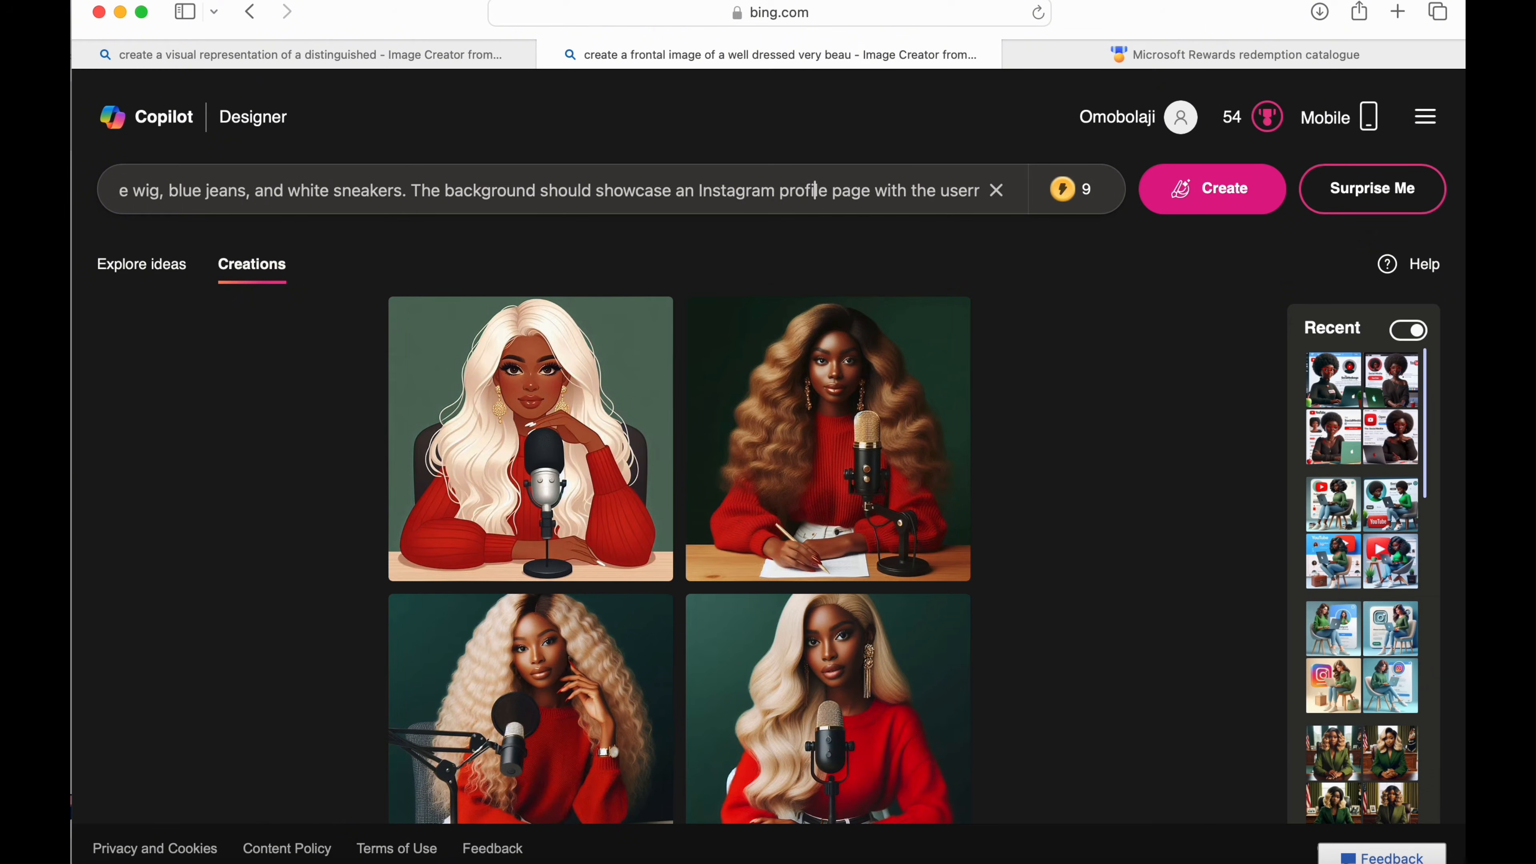
pyautogui.press('Right')
pyautogui.press('Right')
pyautogui.press('Right')
pyautogui.press('Right')
pyautogui.press('Right')
pyautogui.press('Right')
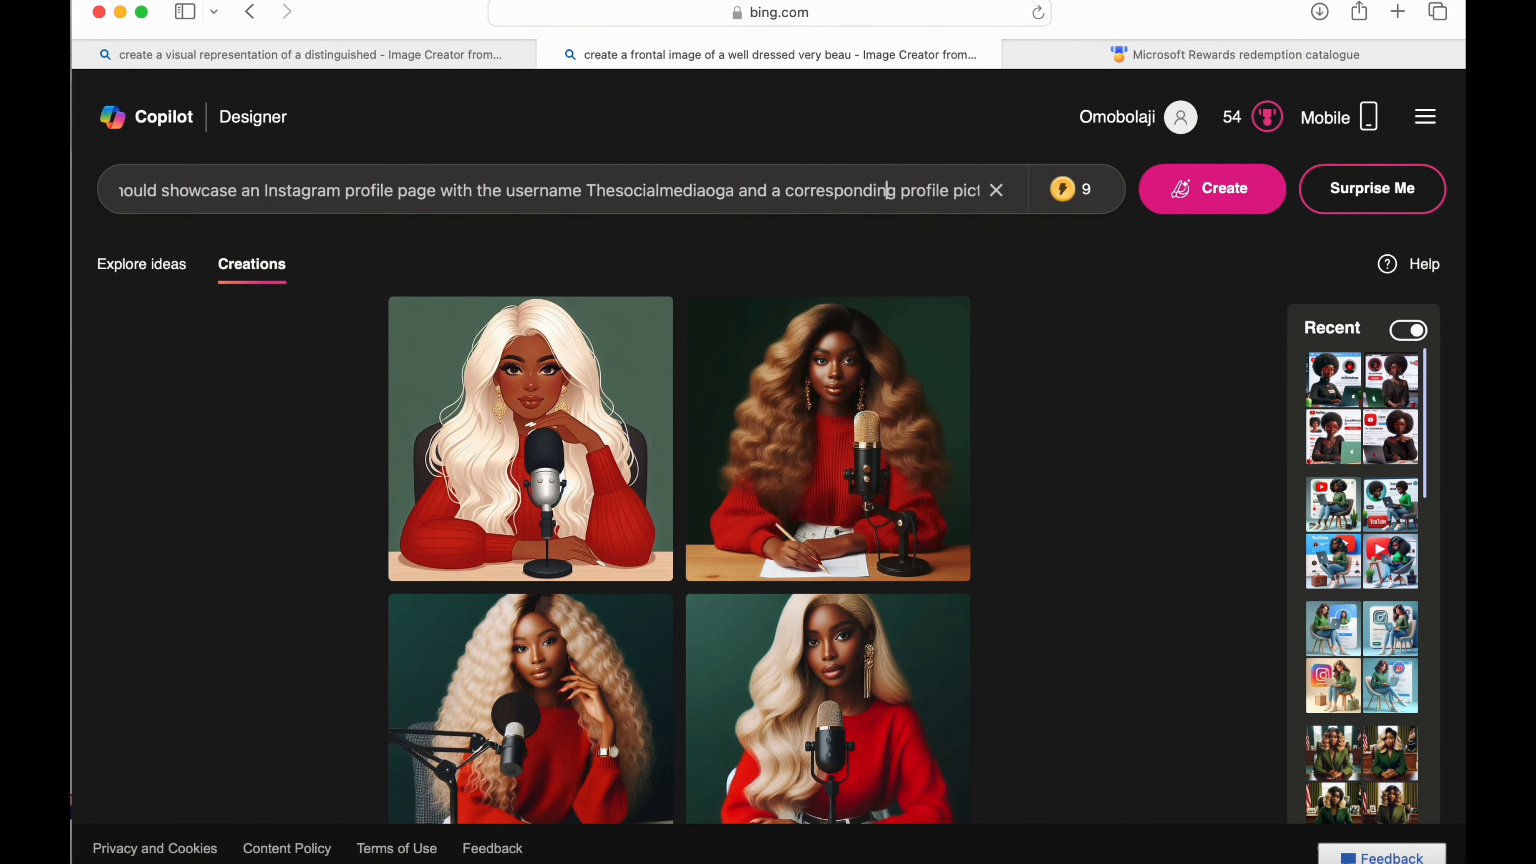
pyautogui.press('Right')
pyautogui.press('Right')
pyautogui.press('Right')
pyautogui.press('Right')
pyautogui.press('Right')
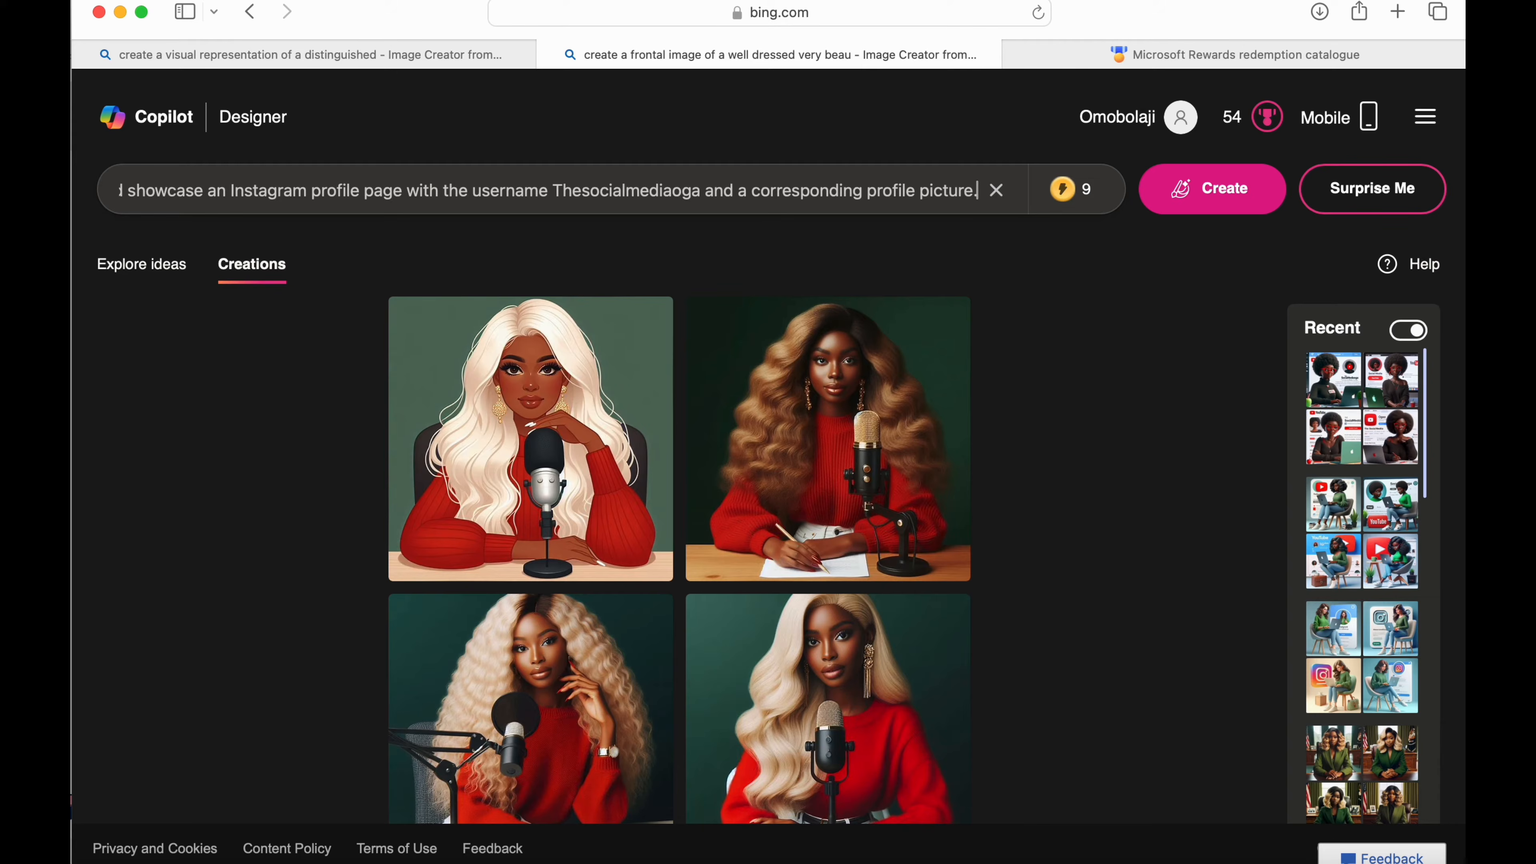
pyautogui.press('BackSpace')
pyautogui.write('also')
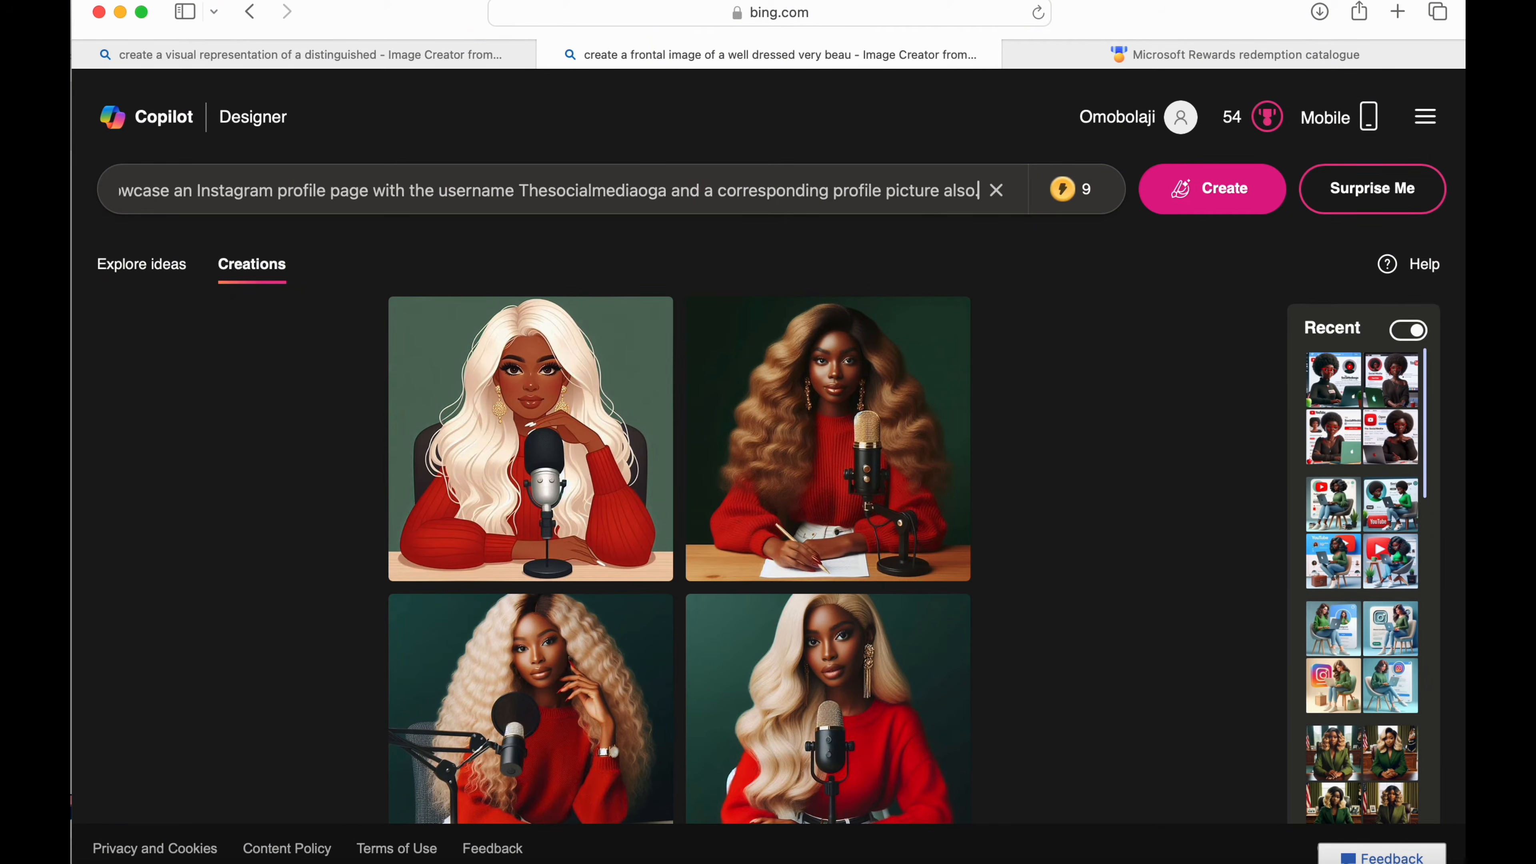
pyautogui.click(1234, 192)
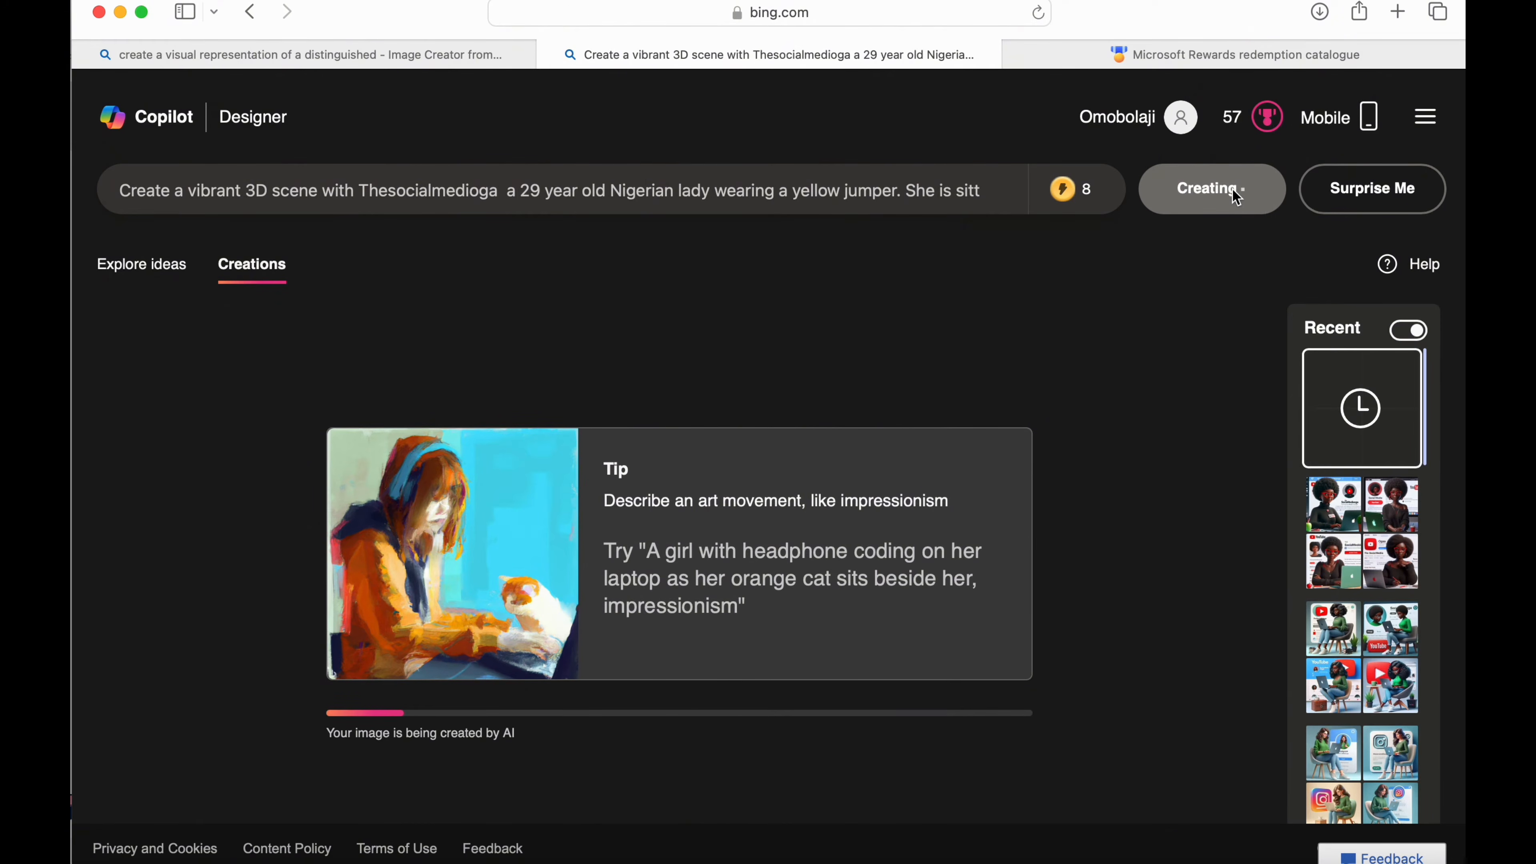
# Examine the four newly generated images one after another at enlarged size, from the first to the last.
pyautogui.moveTo(1076, 192)
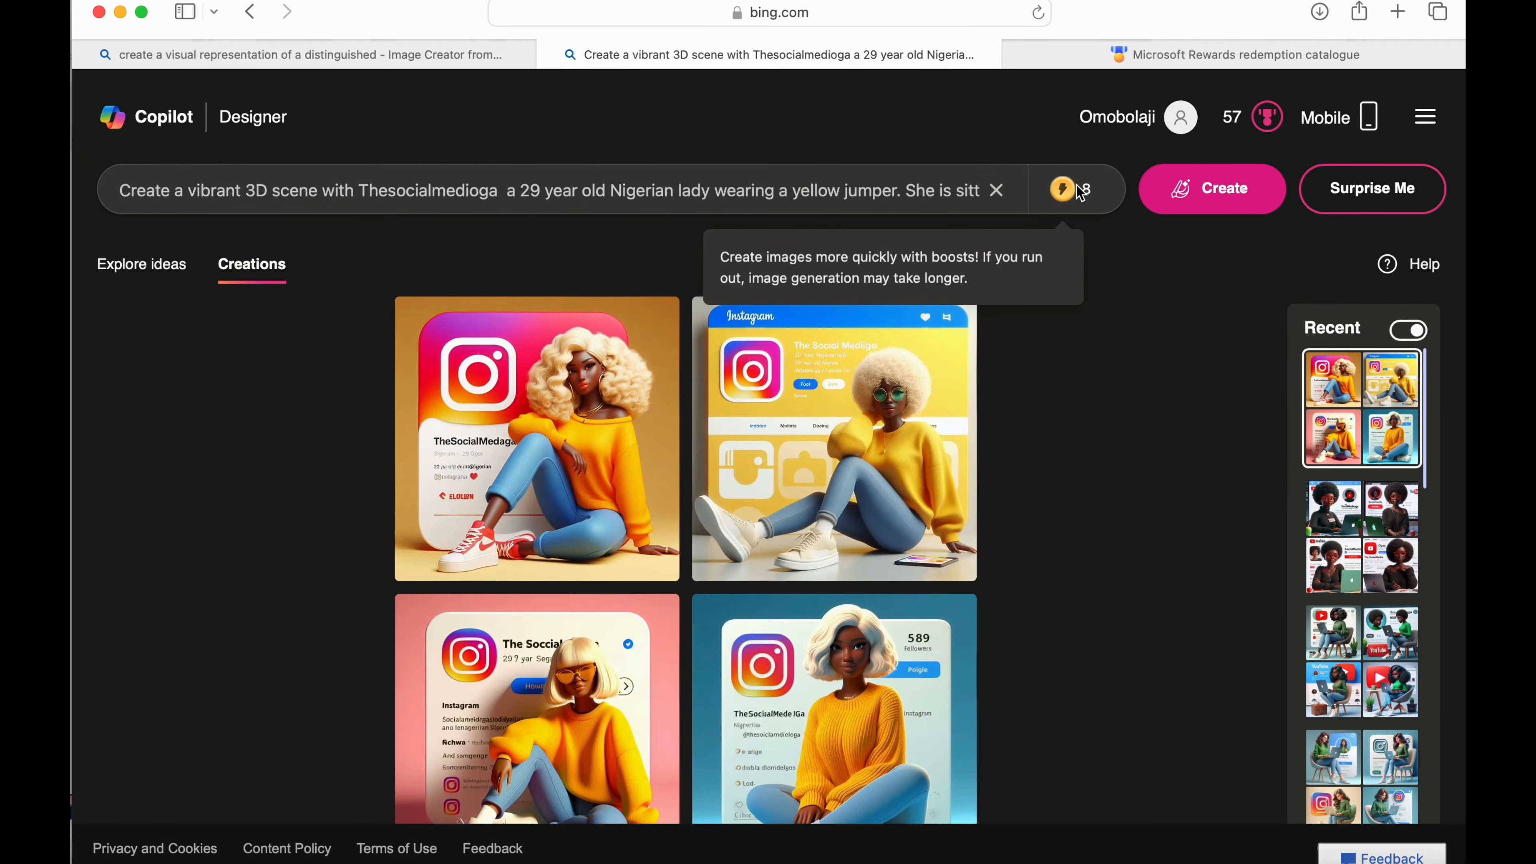
pyautogui.scroll(-2, 750, 584)
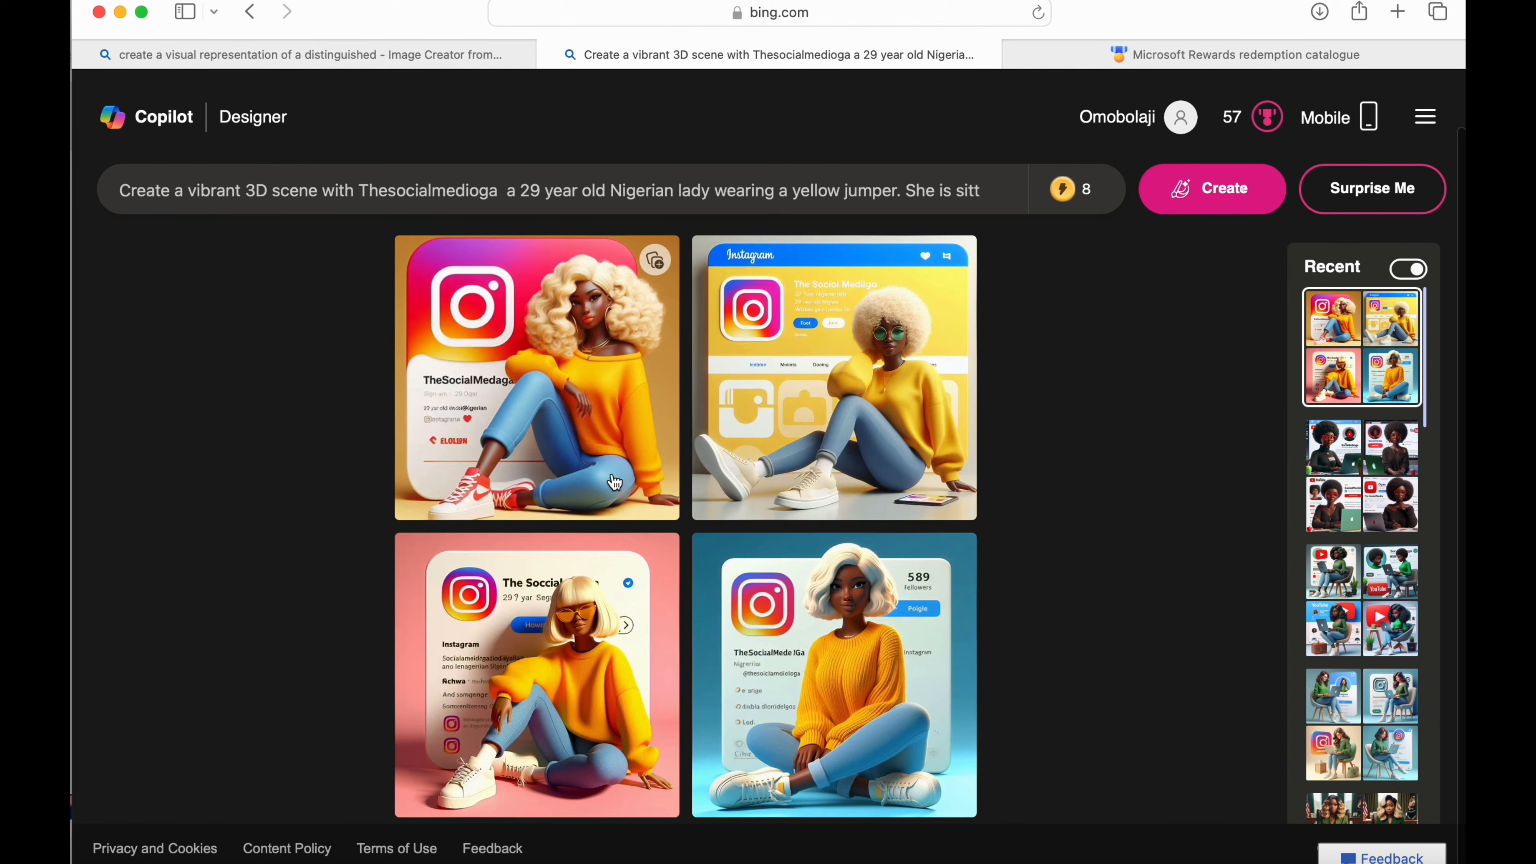
pyautogui.click(614, 473)
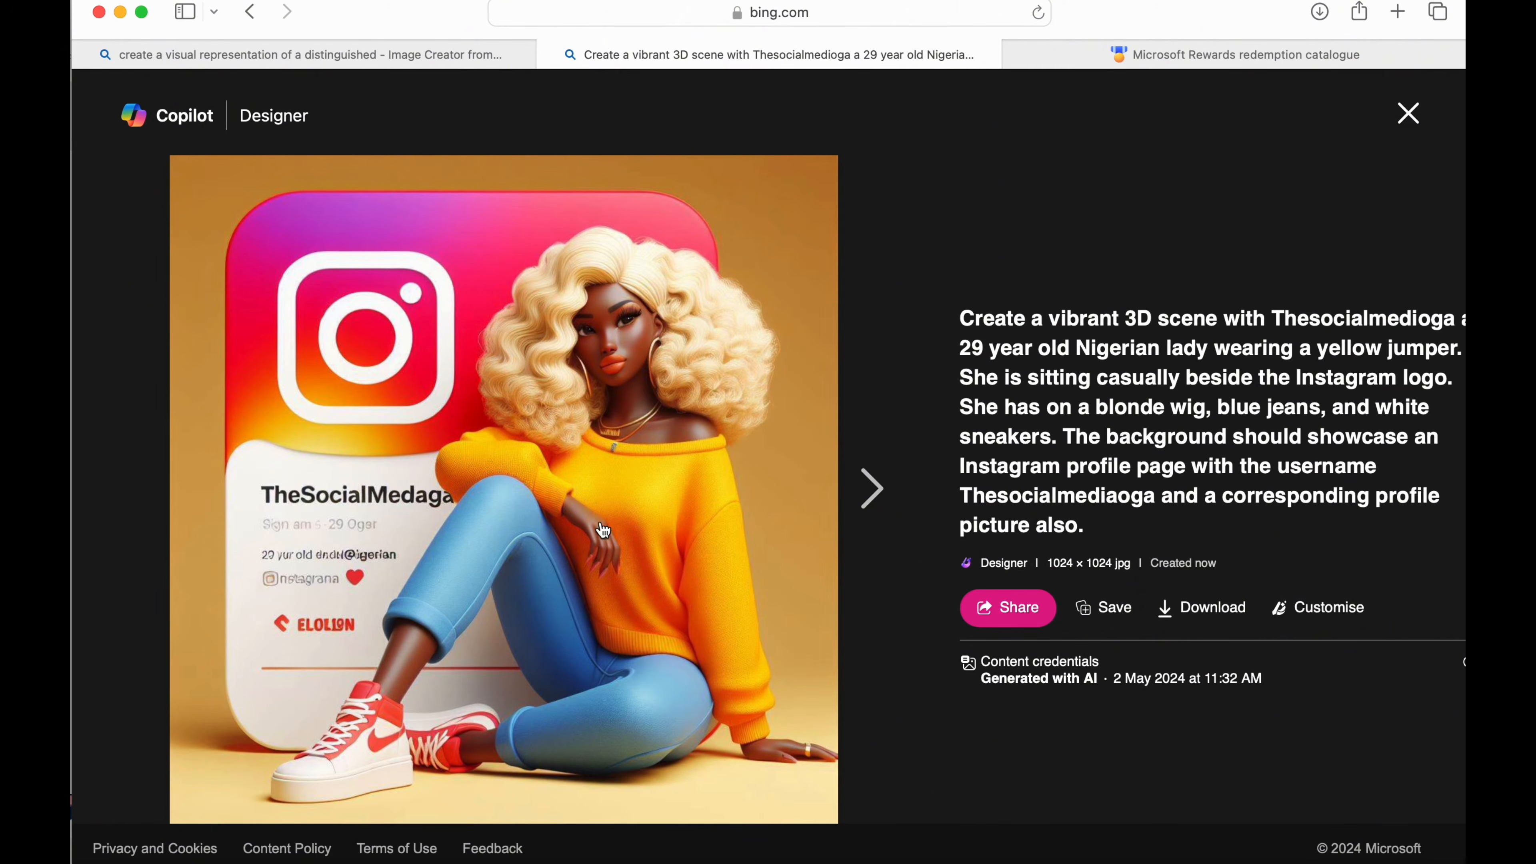
pyautogui.click(871, 488)
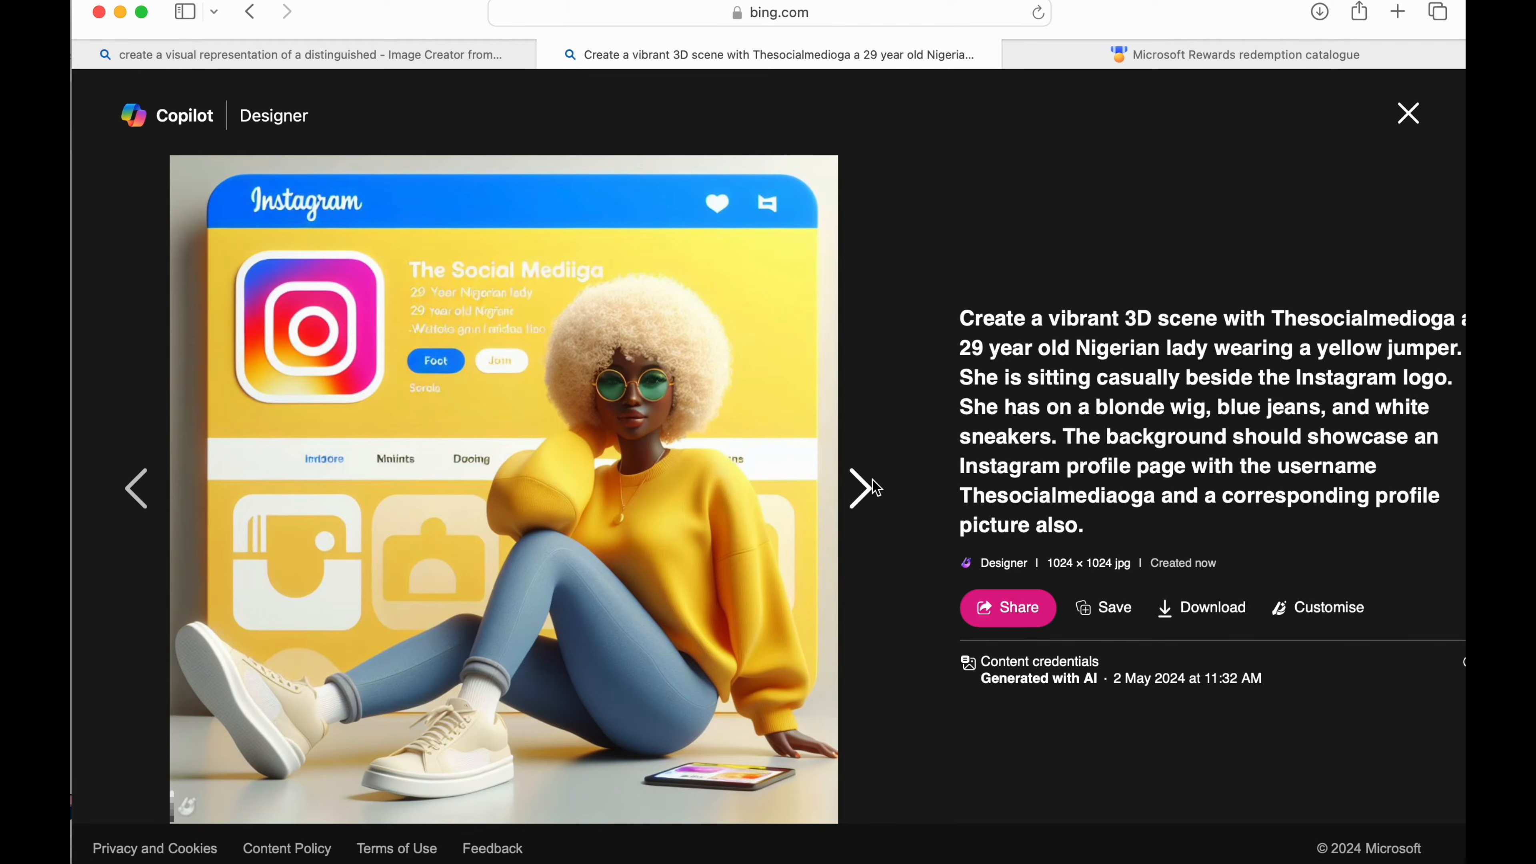
pyautogui.click(876, 487)
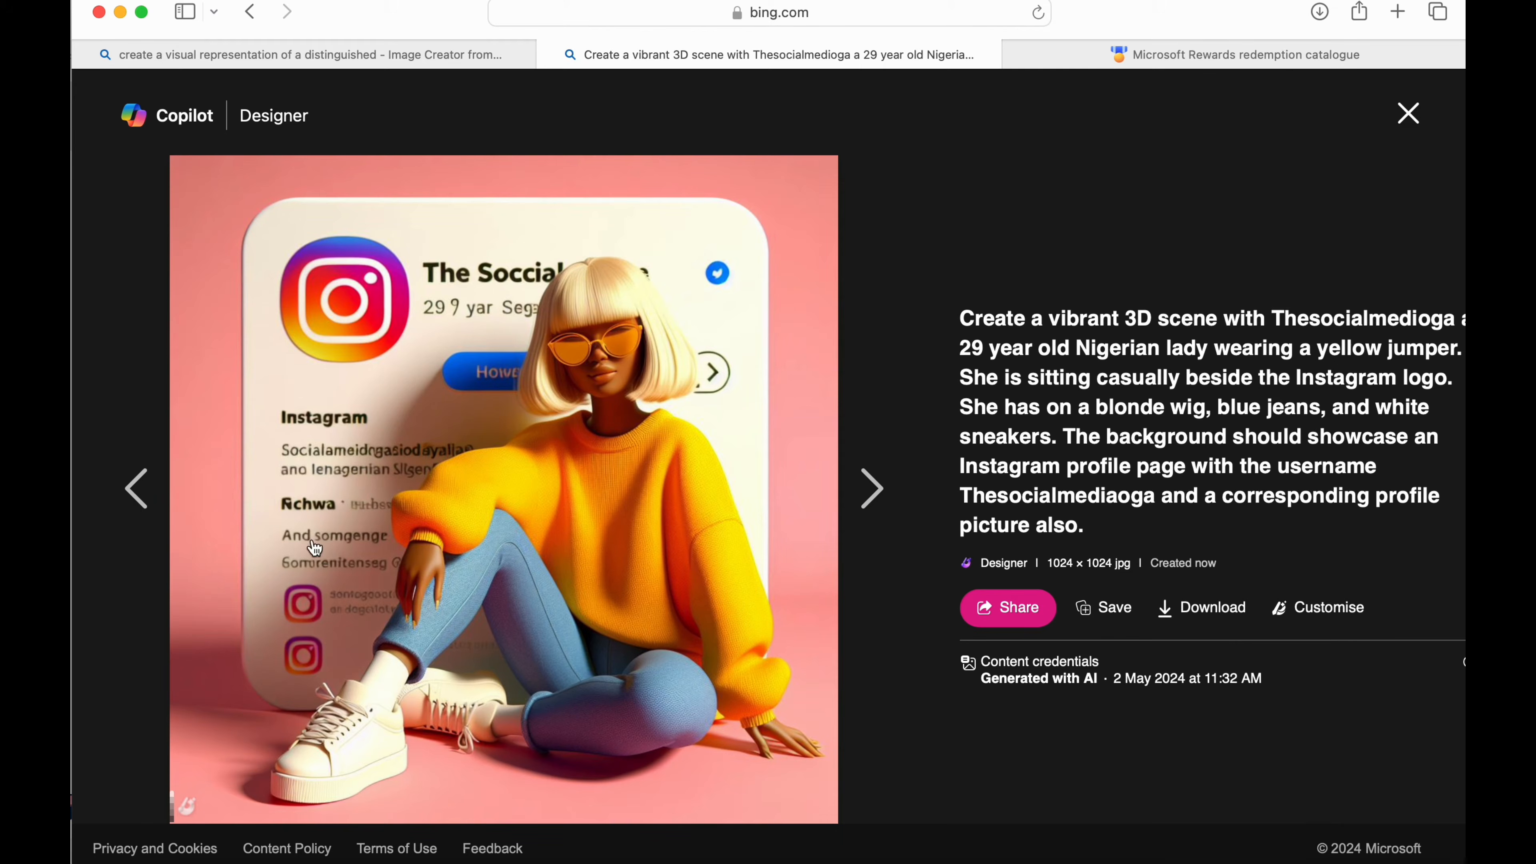
pyautogui.click(862, 489)
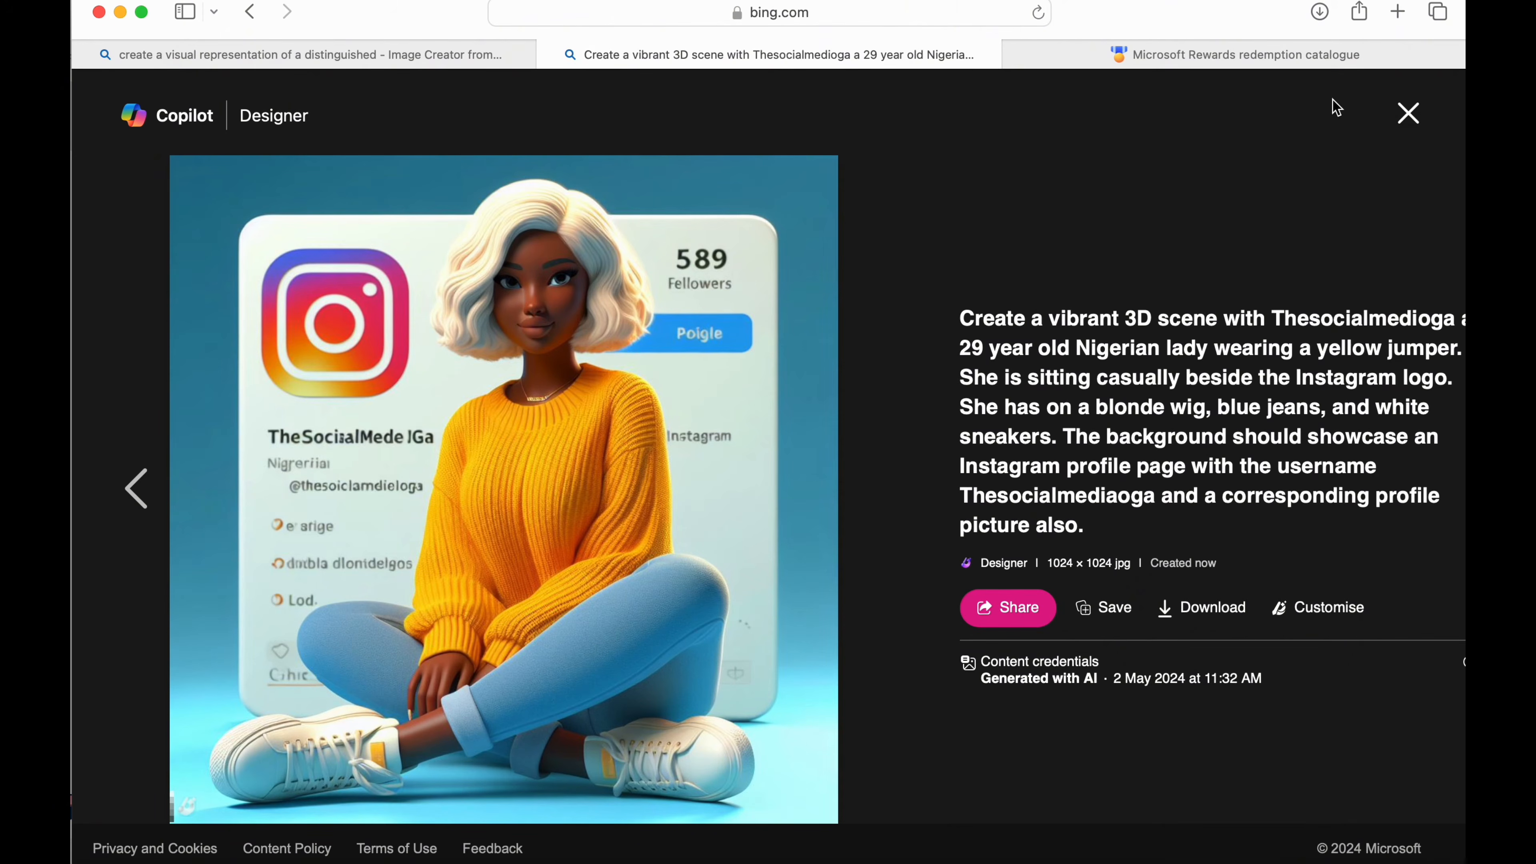
# Close the enlarged image and replace "beside" with "on" before "the Instagram logo" in the prompt.
pyautogui.click(1408, 113)
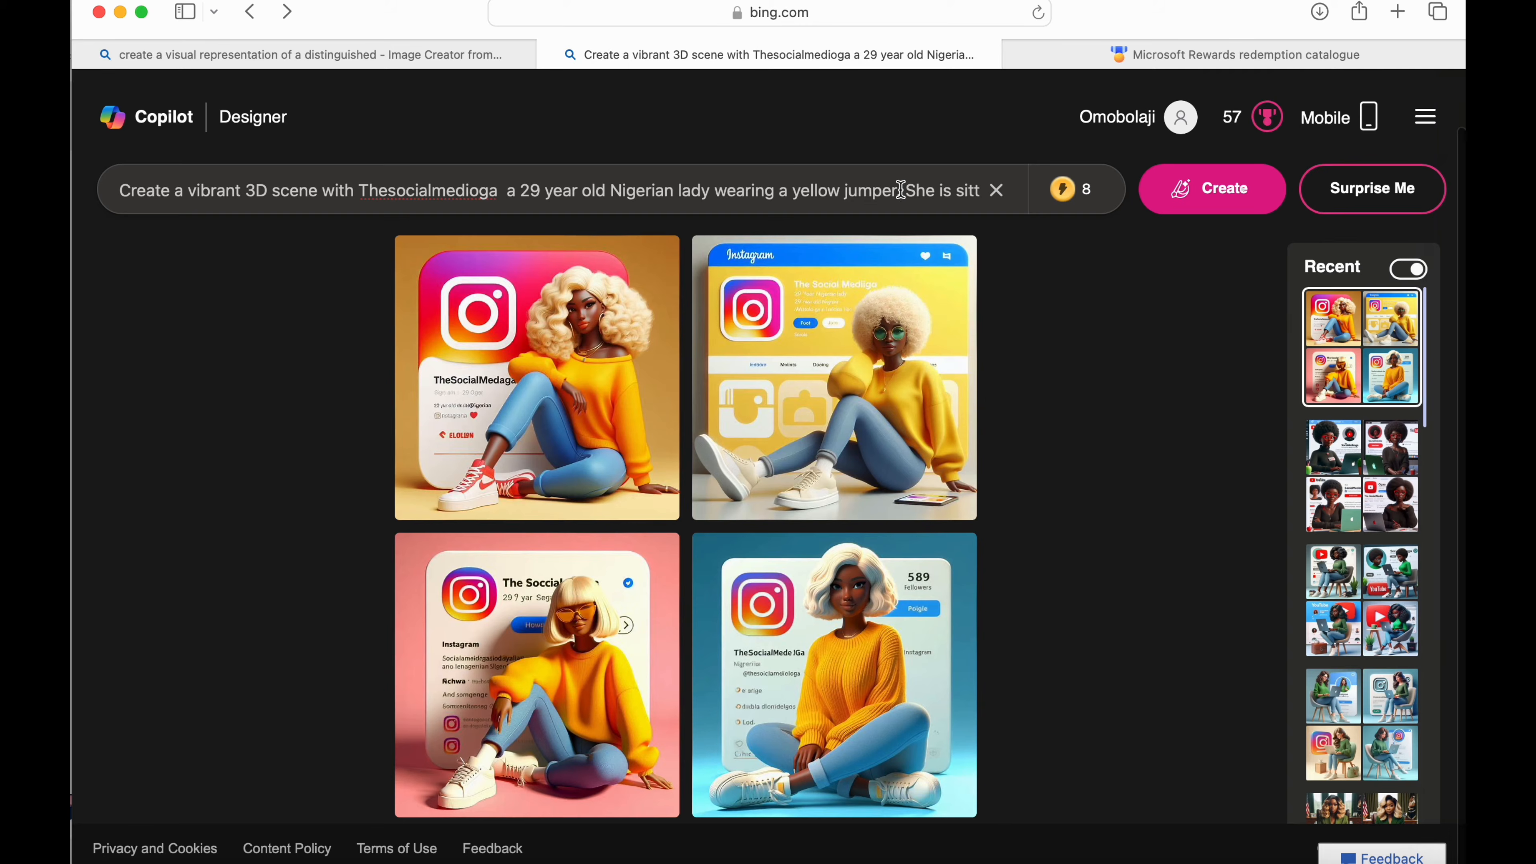
pyautogui.press('Right')
pyautogui.press('Right')
pyautogui.press('Right')
pyautogui.press('Right')
pyautogui.press('Right')
pyautogui.press('Right')
pyautogui.press('Right')
pyautogui.press('Right')
pyautogui.press('Right')
pyautogui.press('Right')
pyautogui.press('Right')
pyautogui.press('Right')
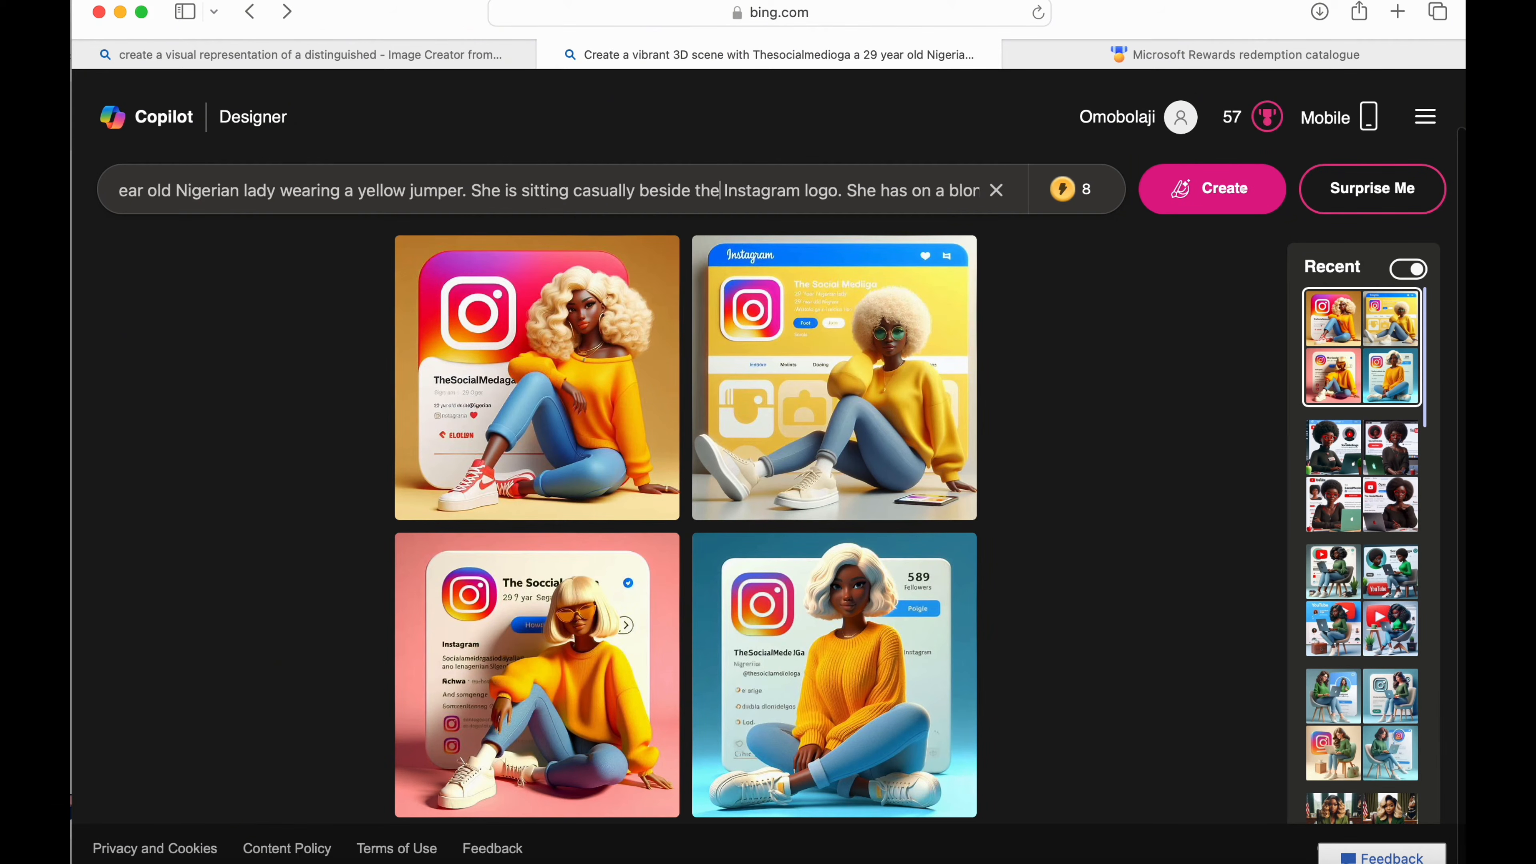
pyautogui.doubleClick(678, 193)
pyautogui.write('on')
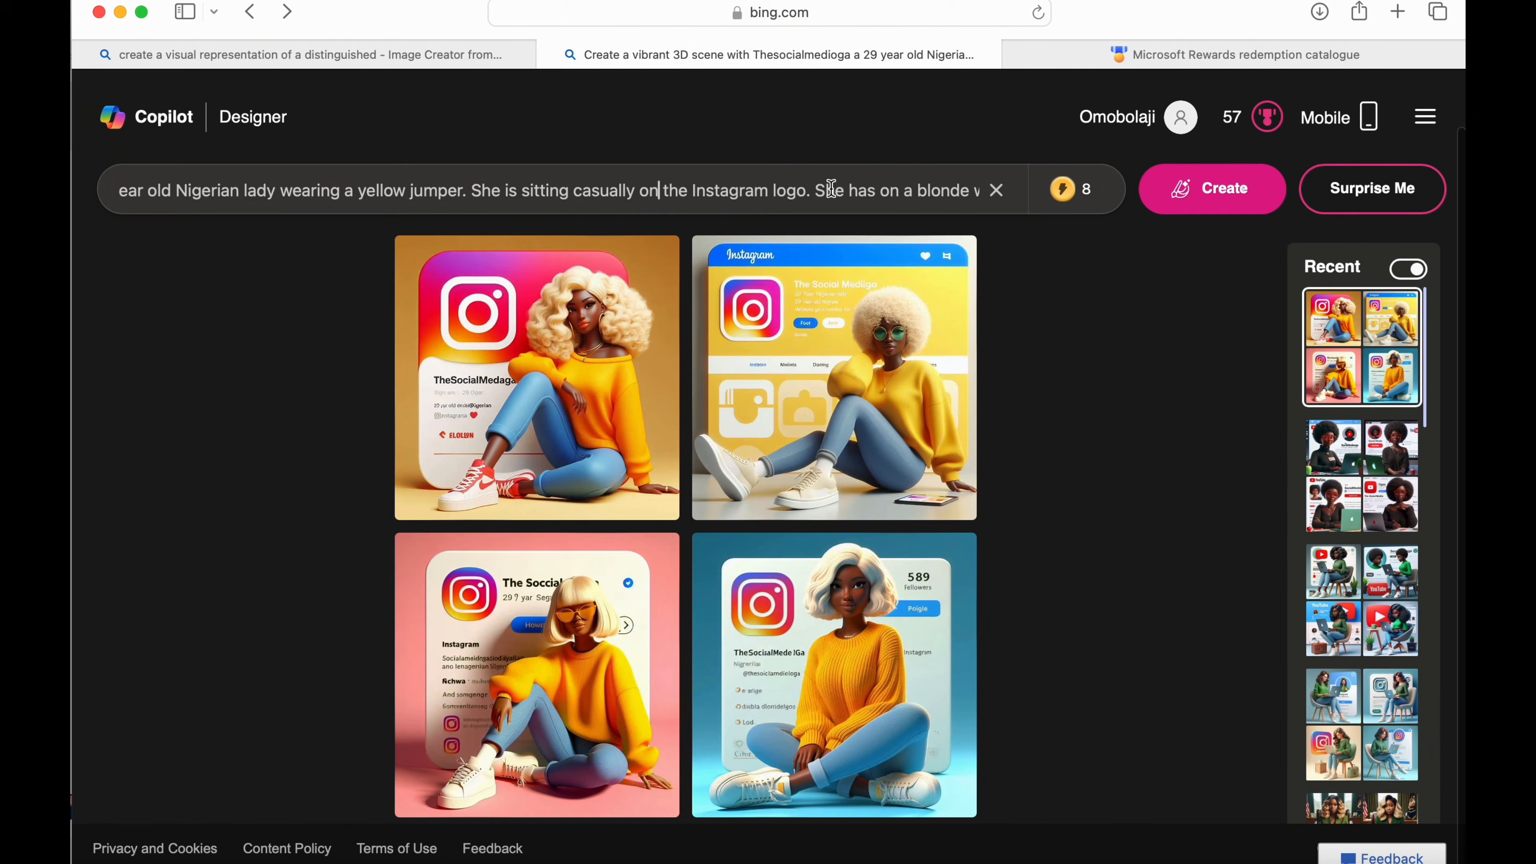
# Add "with dark roots" after "blonde wig" in the prompt.
pyautogui.press('Right')
pyautogui.press('Right')
pyautogui.press('Right')
pyautogui.press('Right')
pyautogui.press('Right')
pyautogui.press('Right')
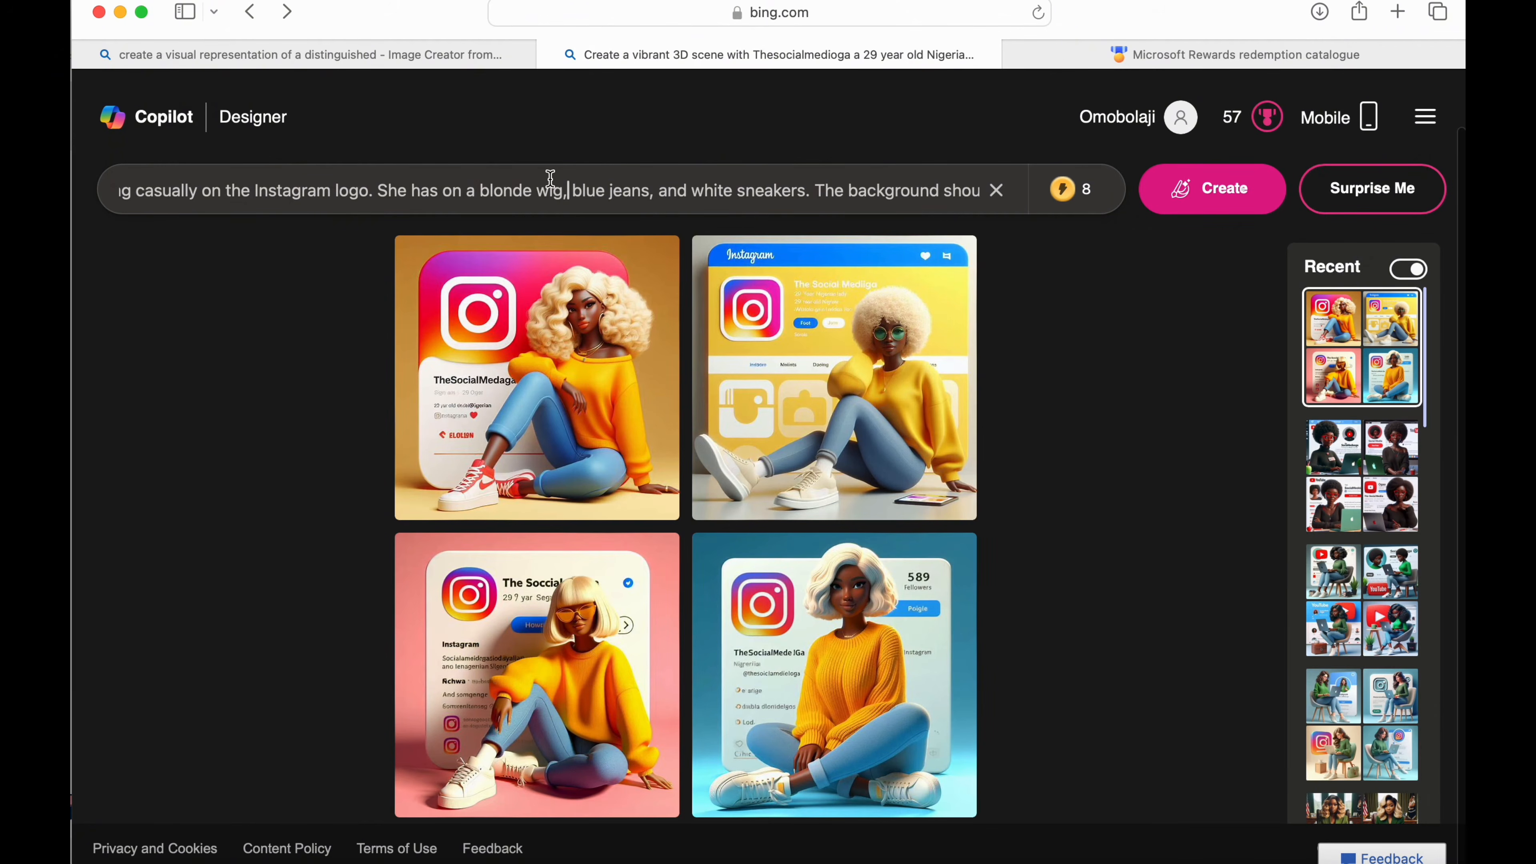
pyautogui.write('with dar')
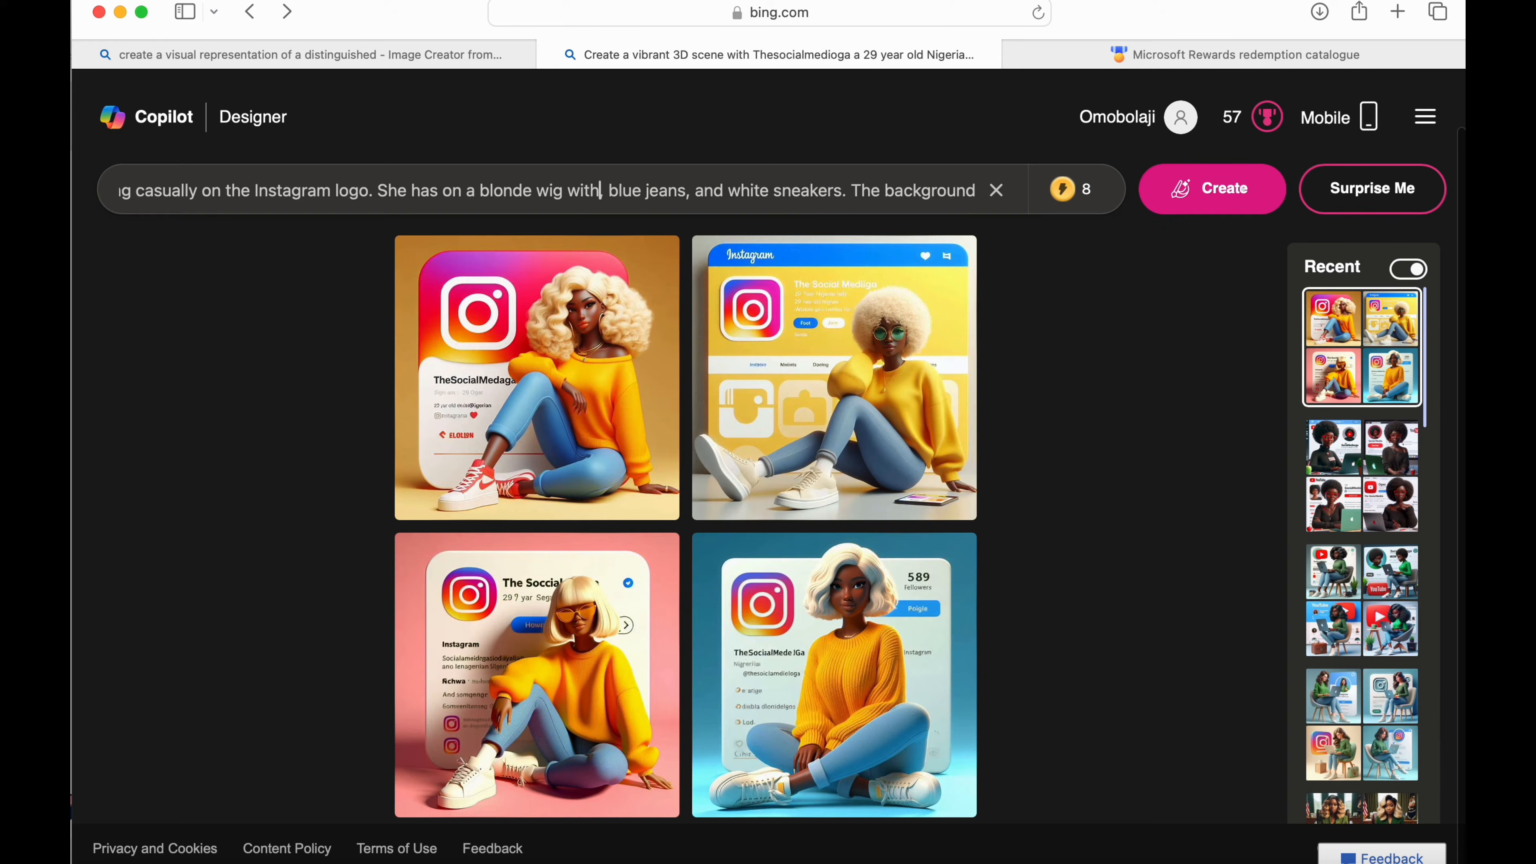
pyautogui.write('k roots,')
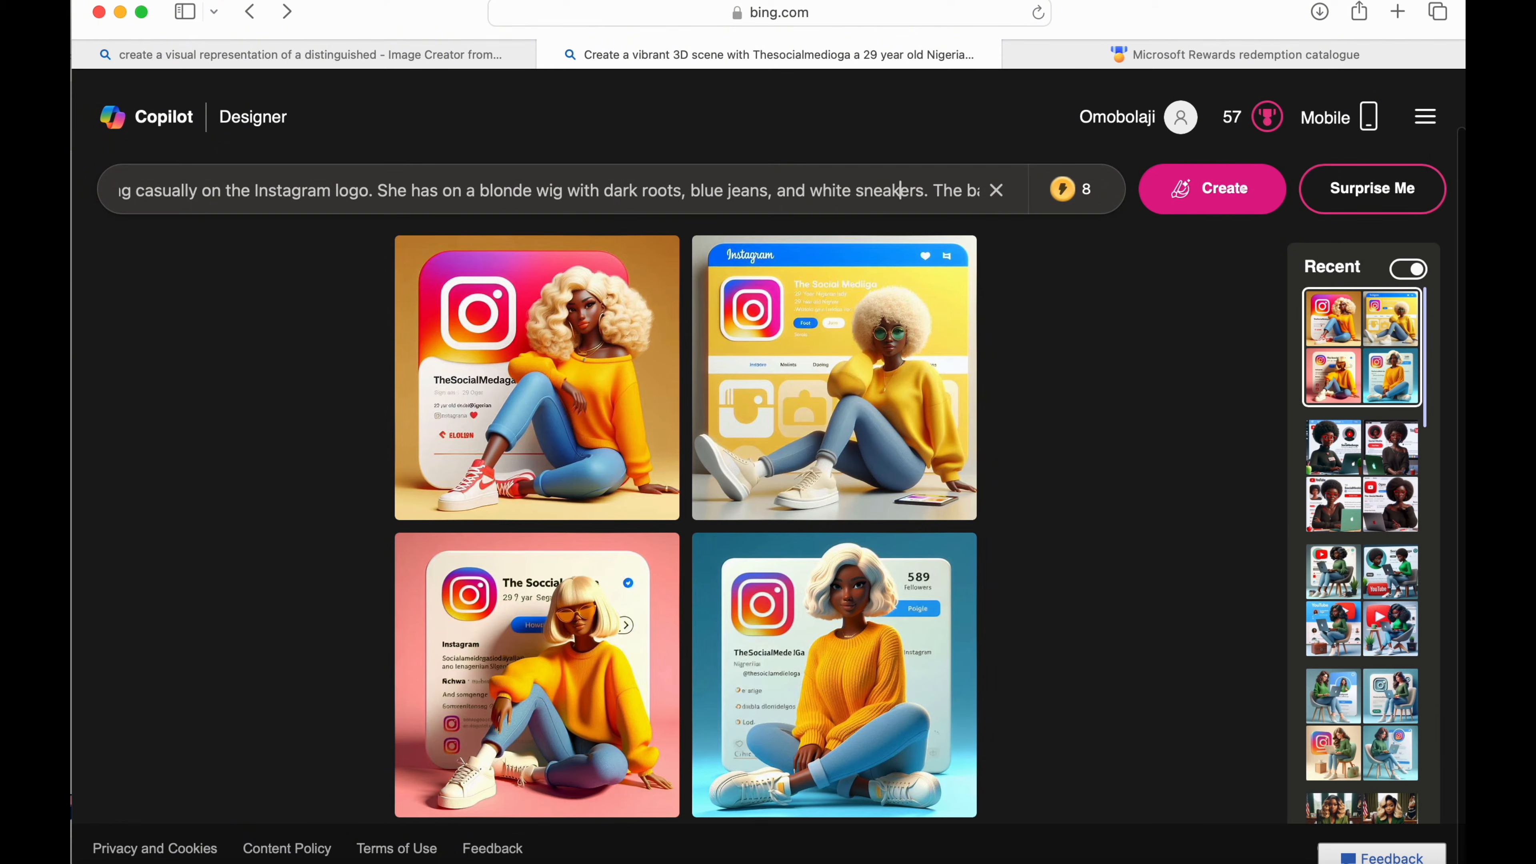
# Replace "showcase" with "be" in the prompt's sentence about the background.
pyautogui.press('Right')
pyautogui.press('Right')
pyautogui.press('Right')
pyautogui.press('Right')
pyautogui.press('Right')
pyautogui.press('Right')
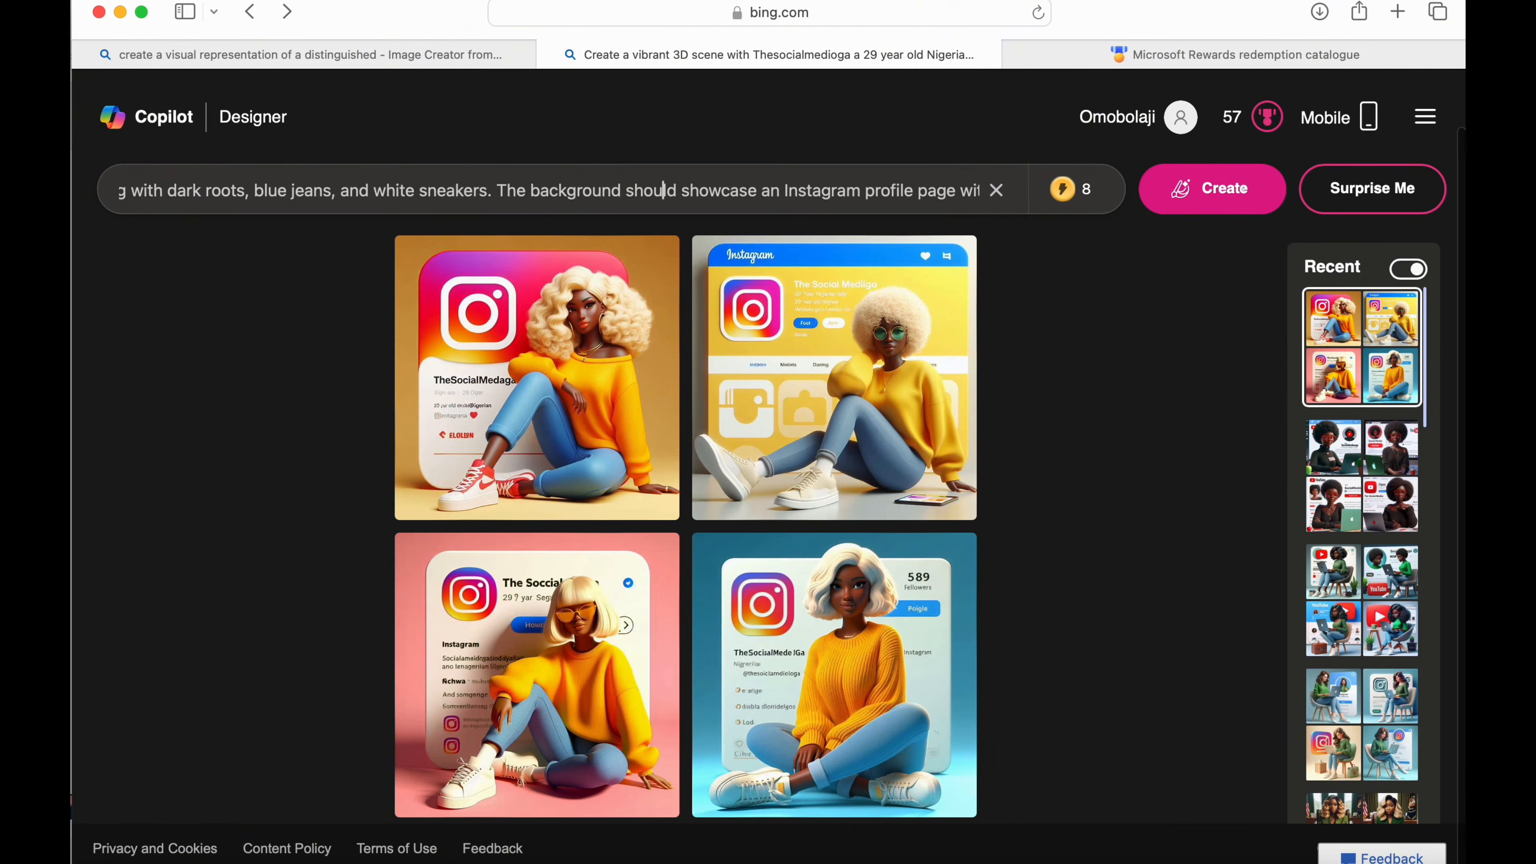
pyautogui.doubleClick(710, 185)
pyautogui.write('be ')
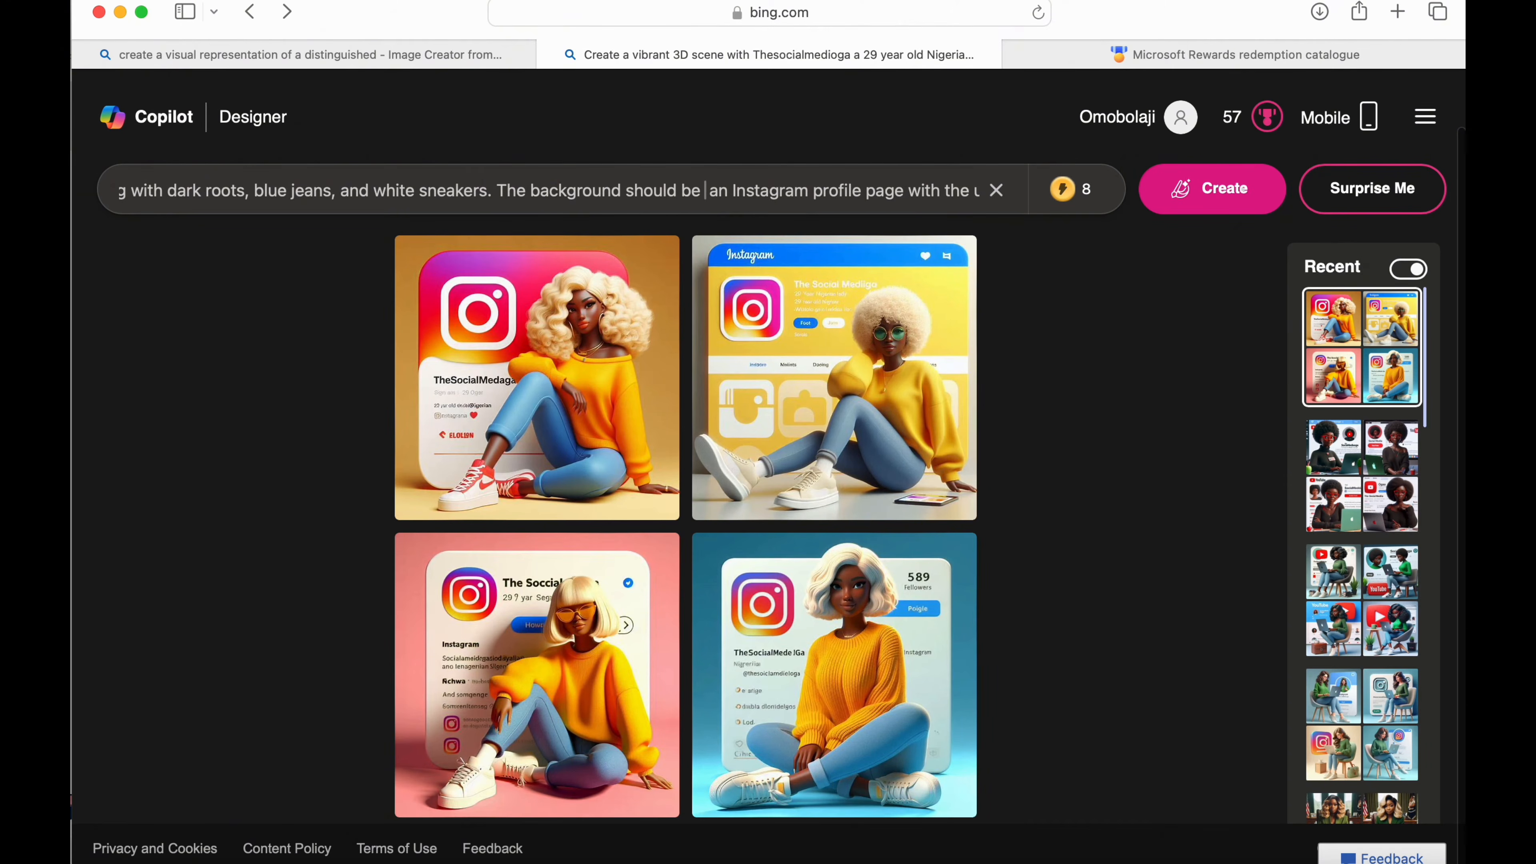
pyautogui.write('the inst')
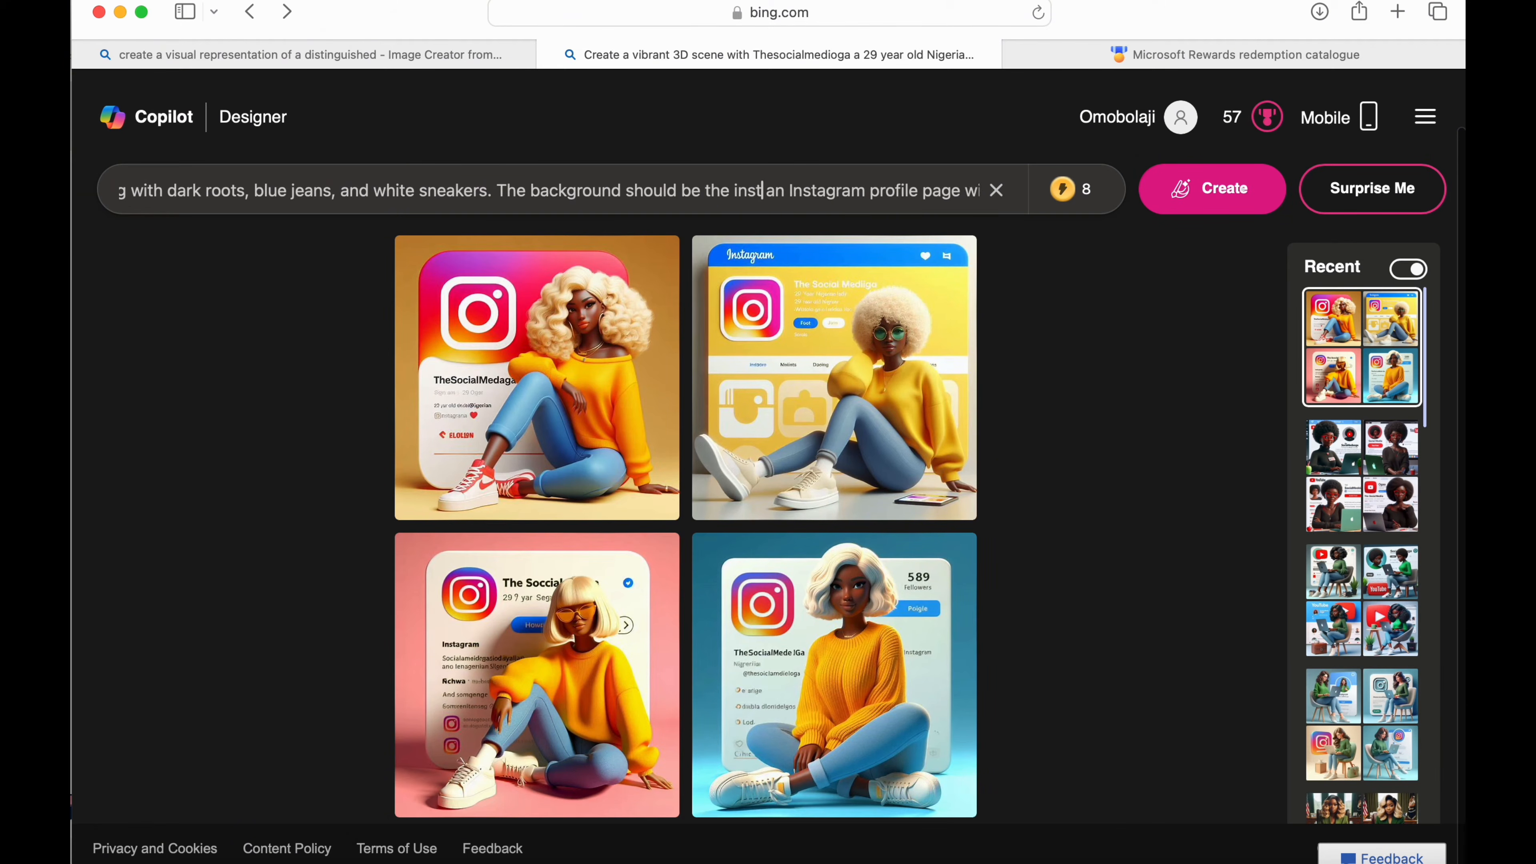
pyautogui.press('BackSpace')
pyautogui.press('BackSpace')
pyautogui.press('BackSpace')
pyautogui.press('BackSpace')
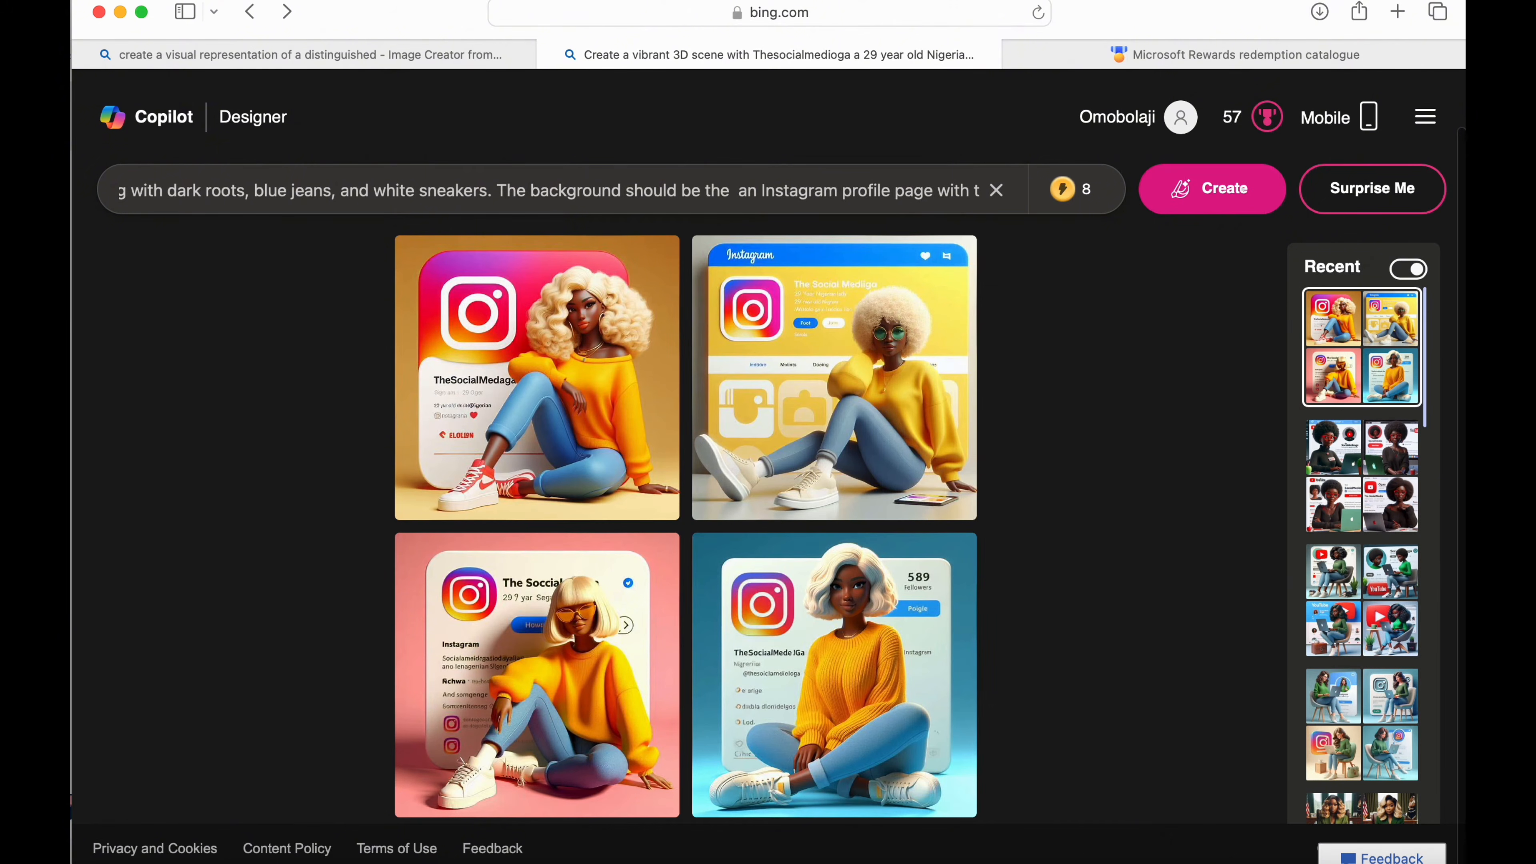
pyautogui.press('BackSpace')
pyautogui.press('BackSpace')
pyautogui.press('BackSpace')
pyautogui.press('BackSpace')
# Replace everything after "The background should be" with "green with different instagram profiles." and generate the images.
pyautogui.write('gre')
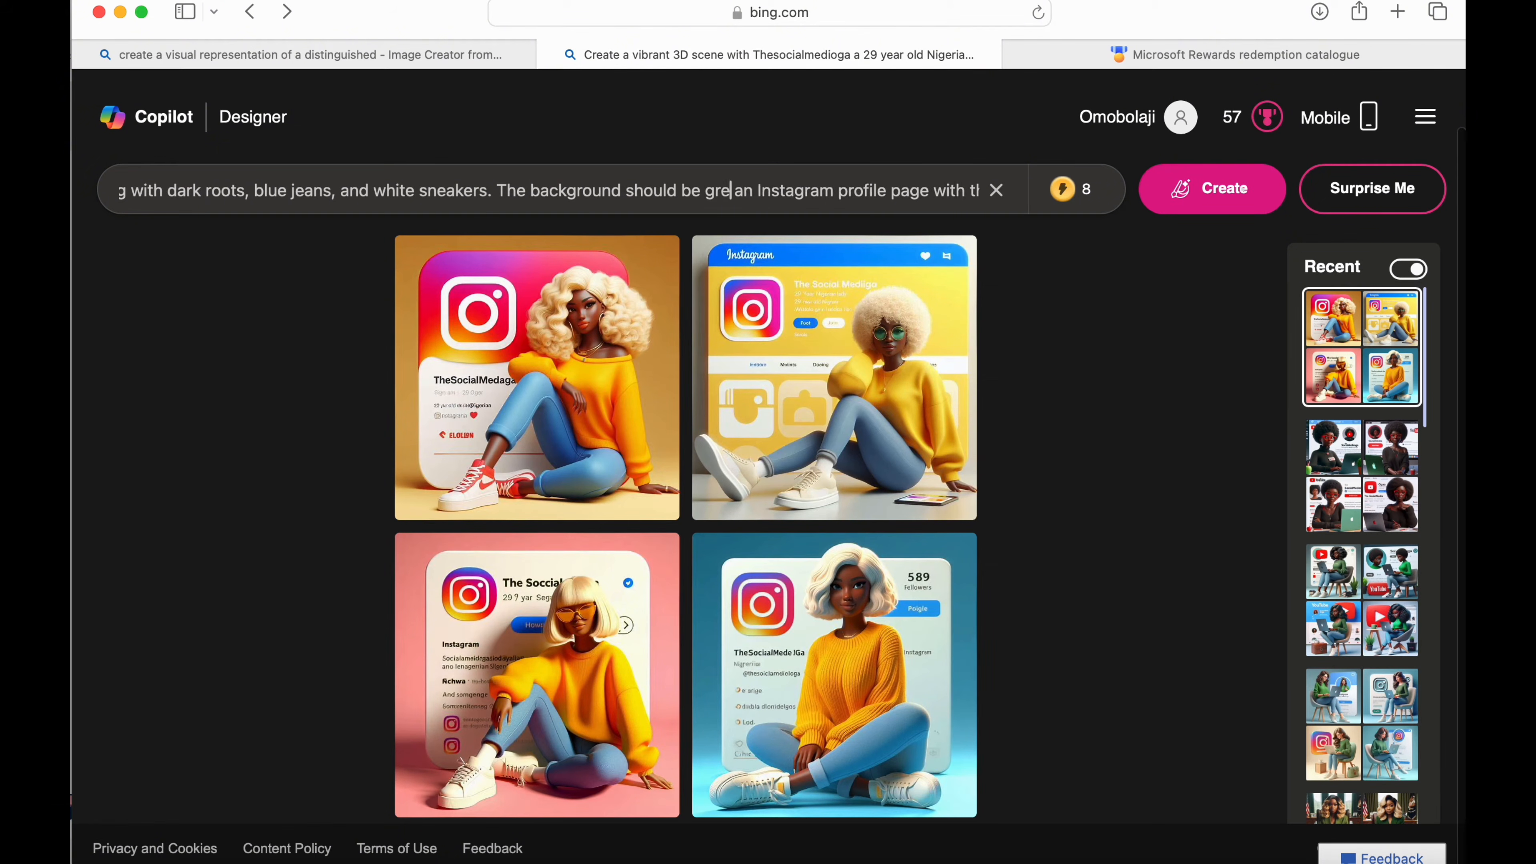
pyautogui.write('en')
pyautogui.moveTo(754, 196); pyautogui.dragTo(965, 206)
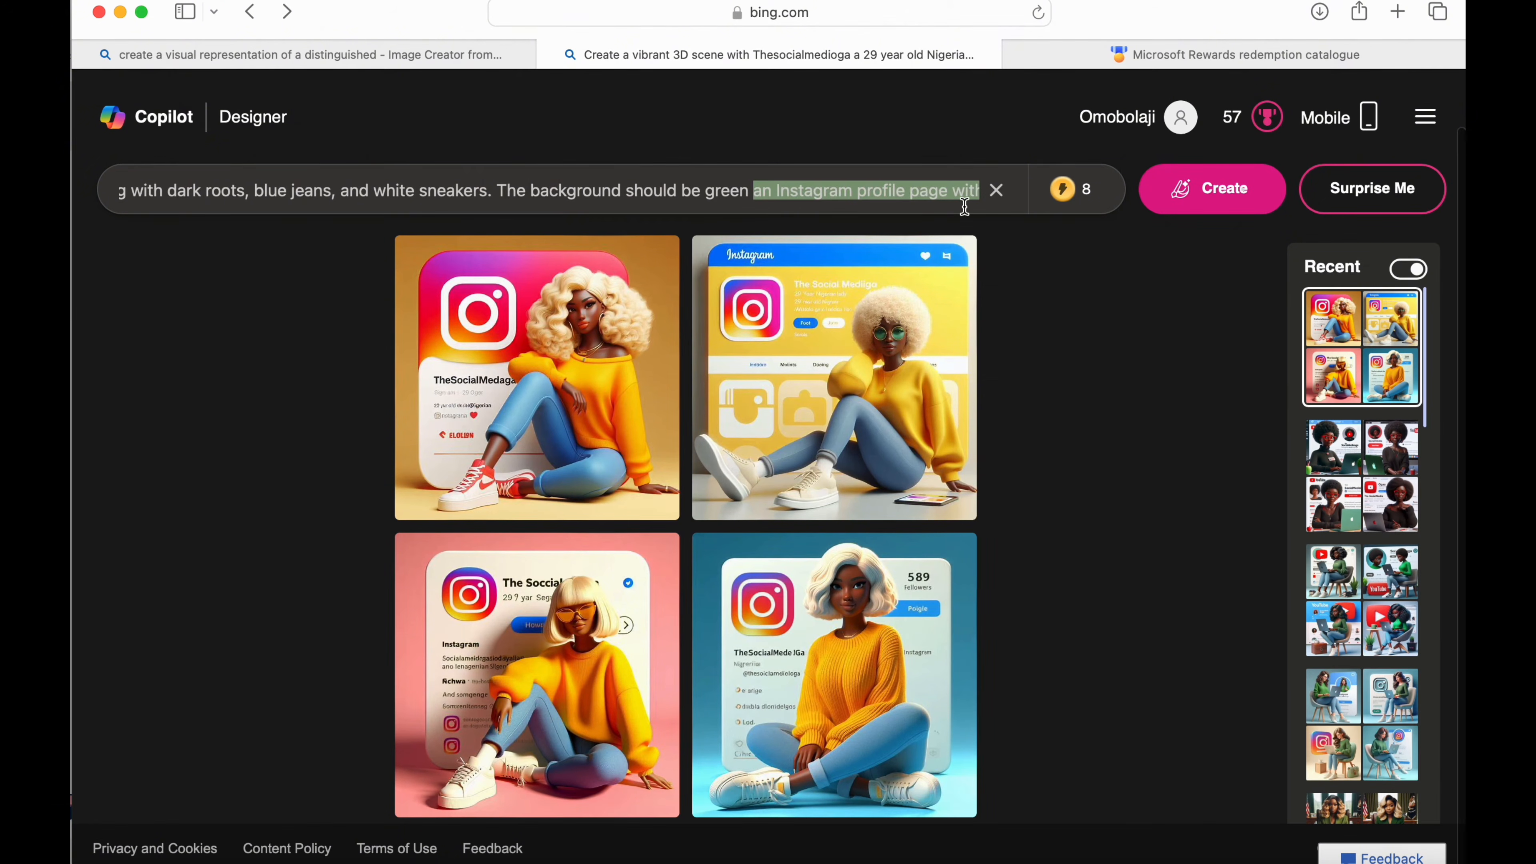
pyautogui.press('BackSpace')
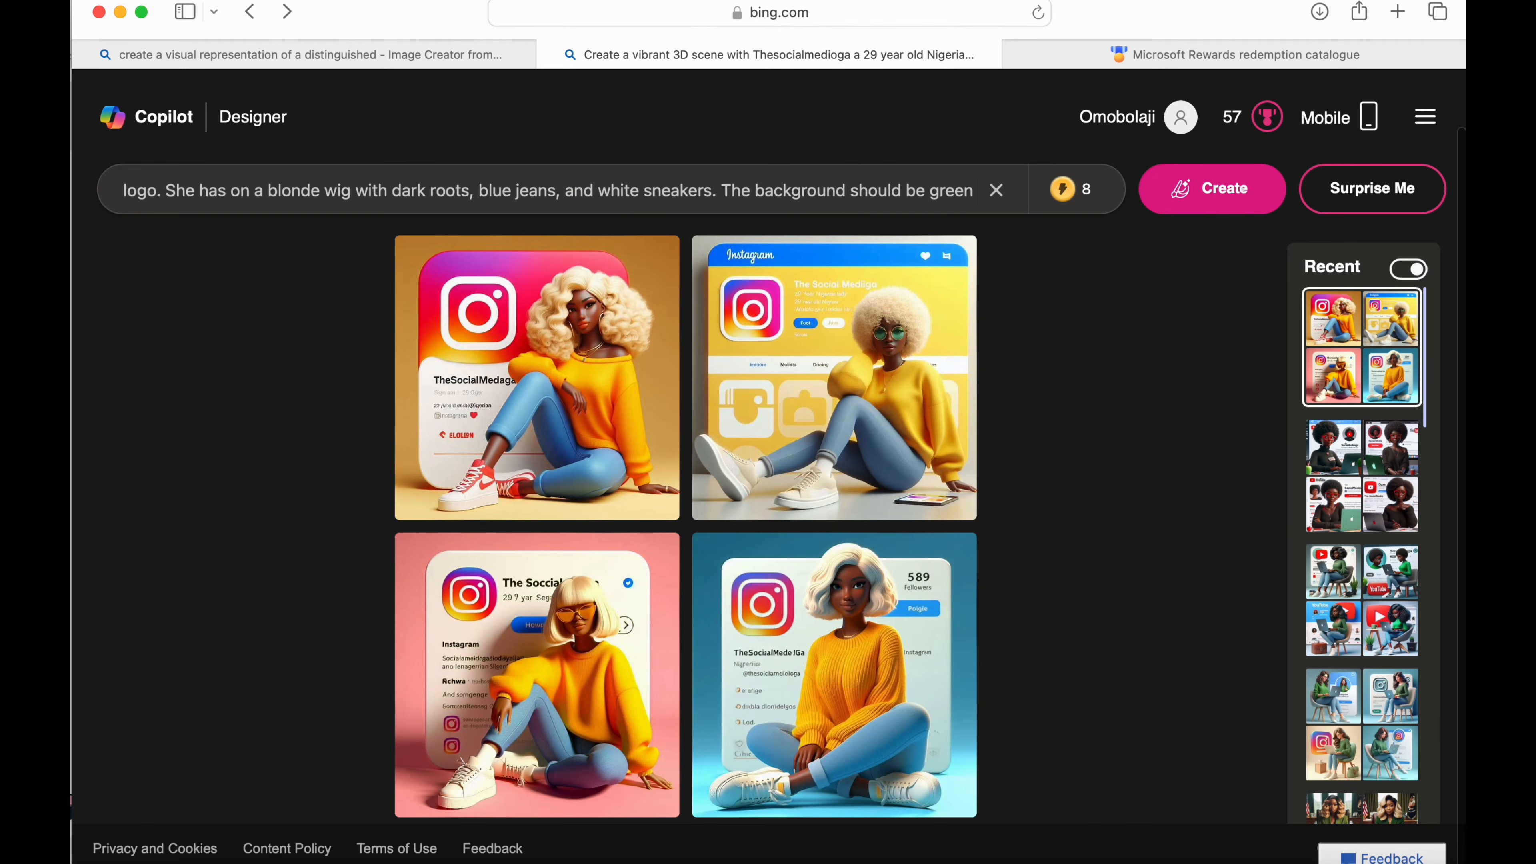
pyautogui.write('with d')
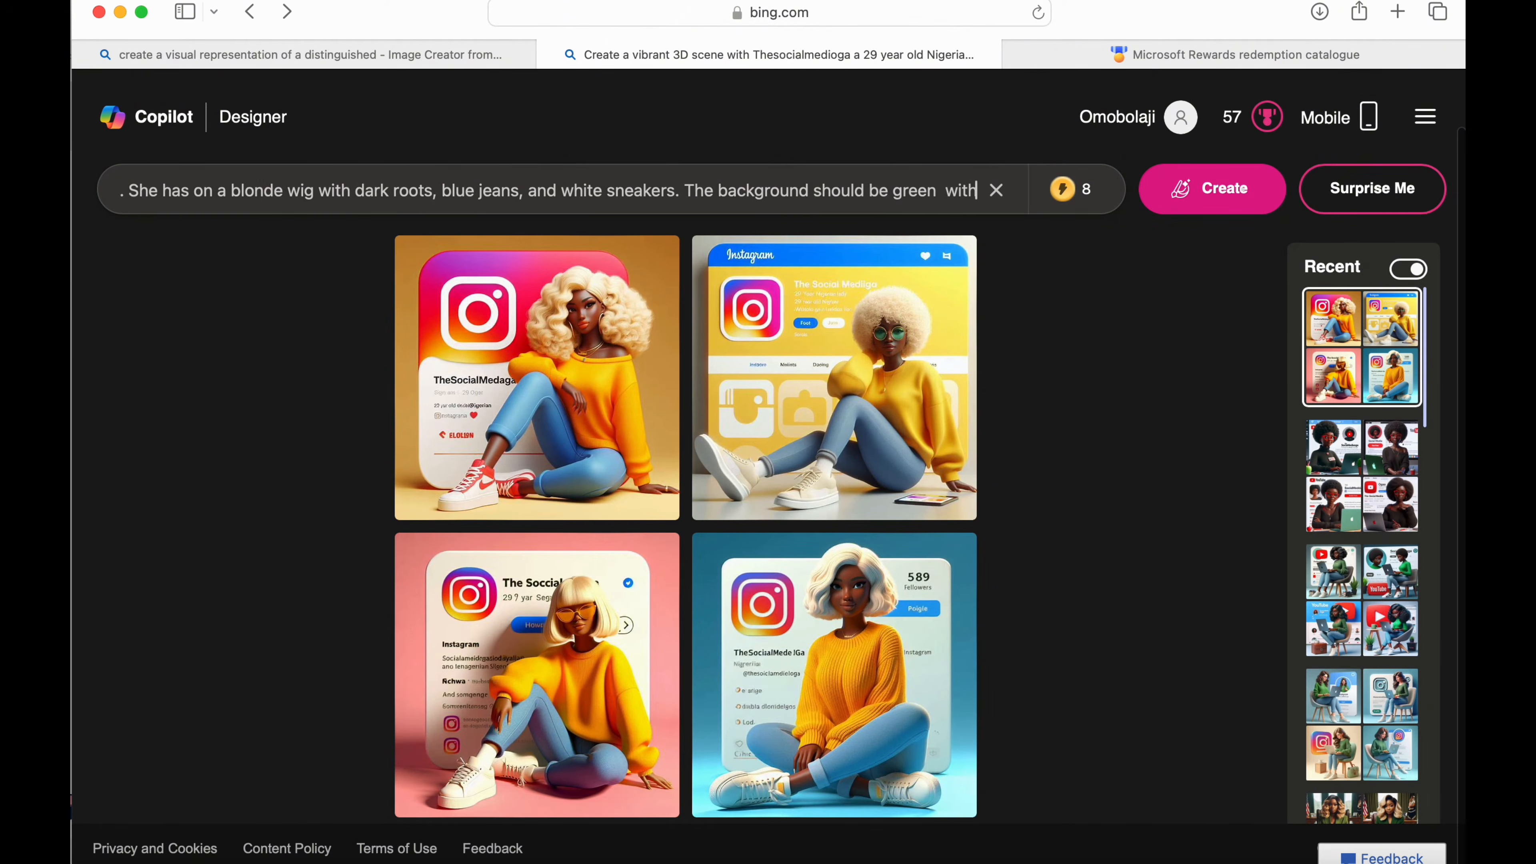
pyautogui.write('ifferent')
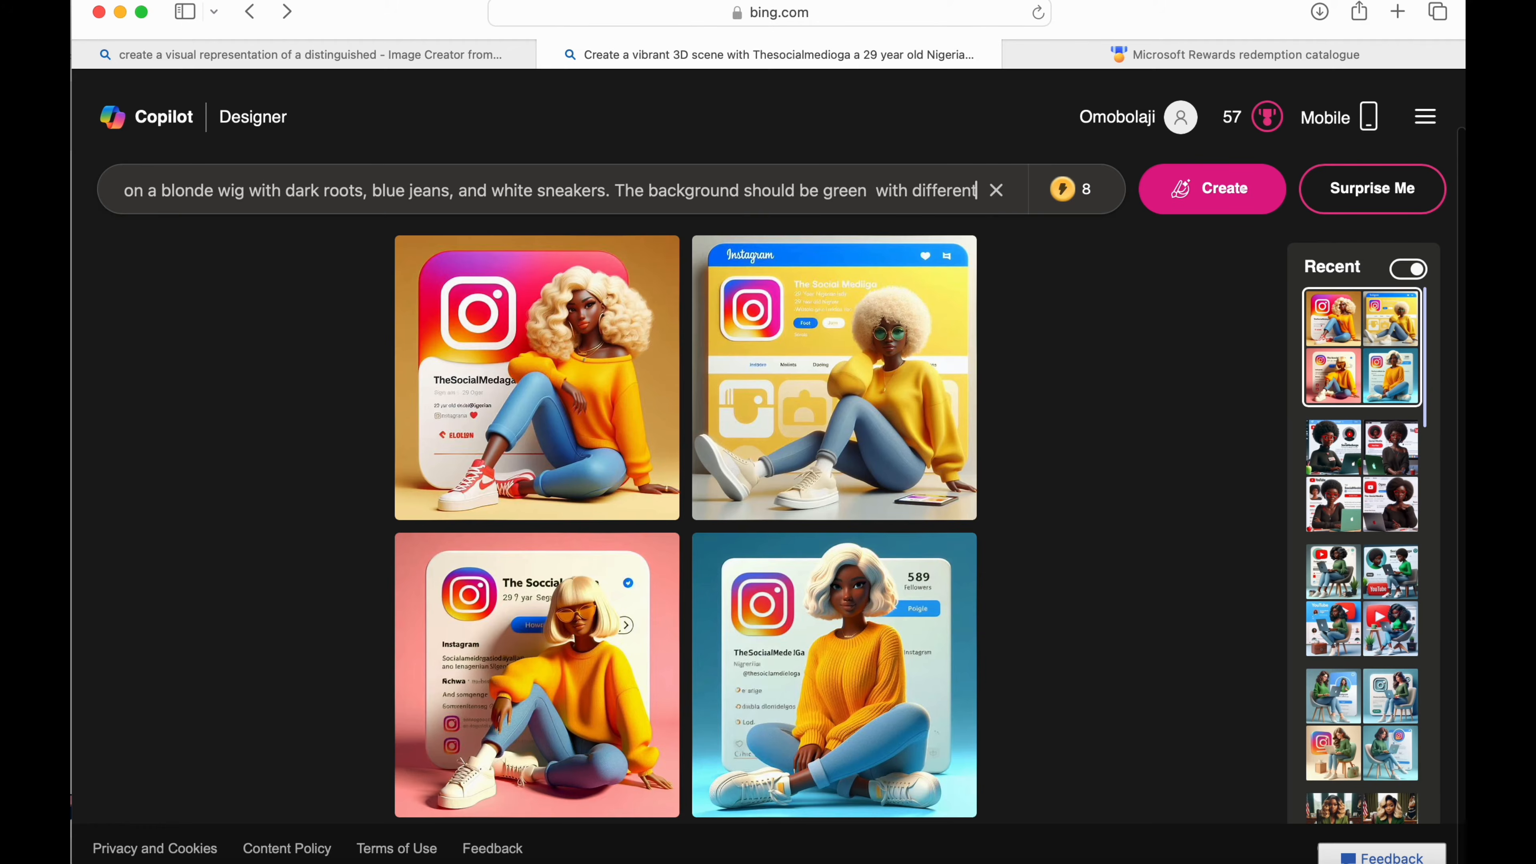
pyautogui.write(' instagram ')
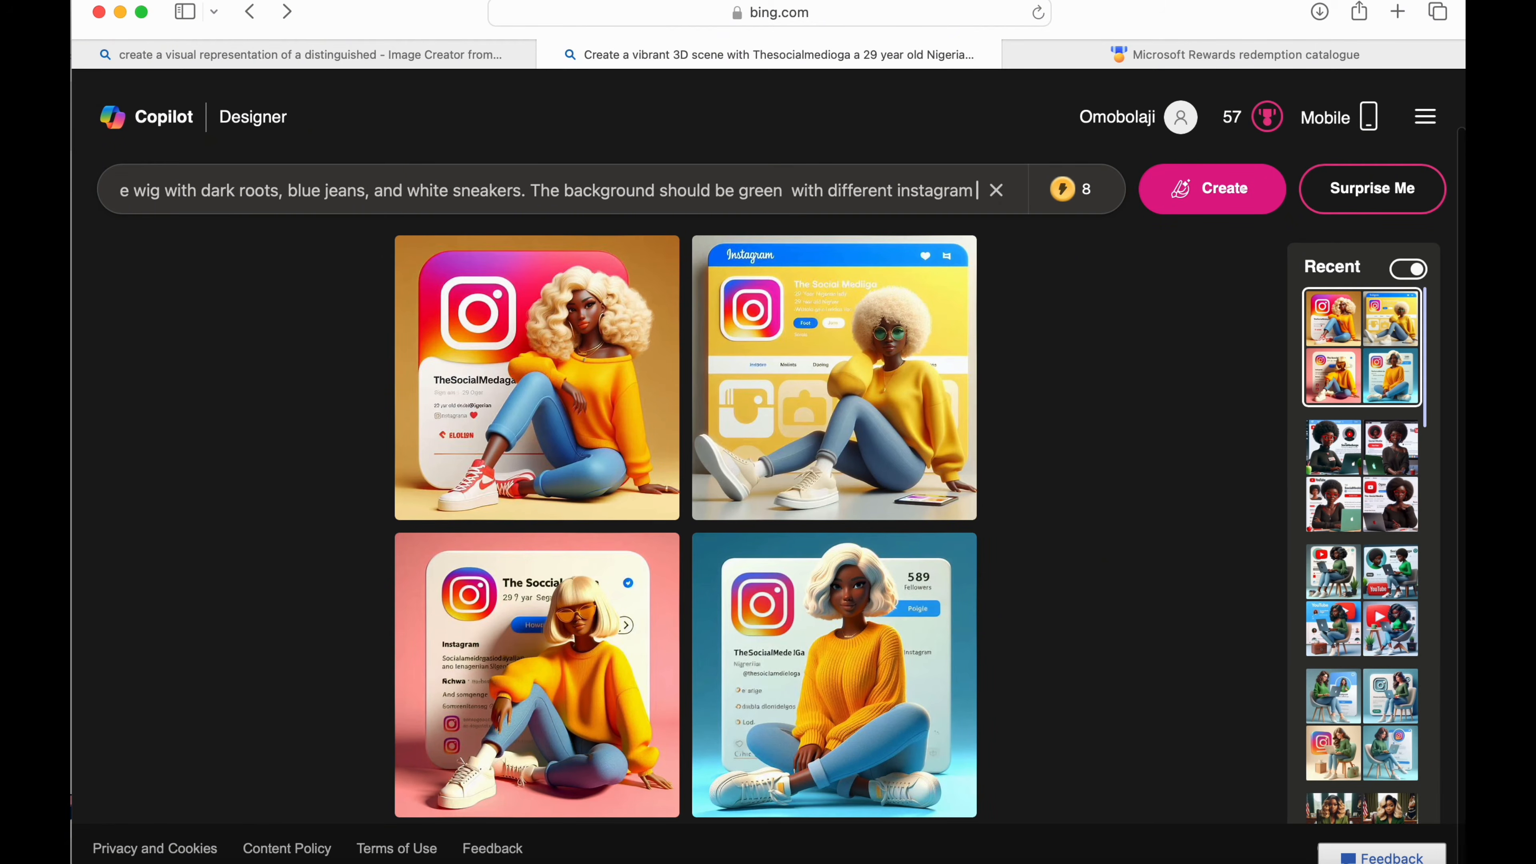
pyautogui.write('profiles.')
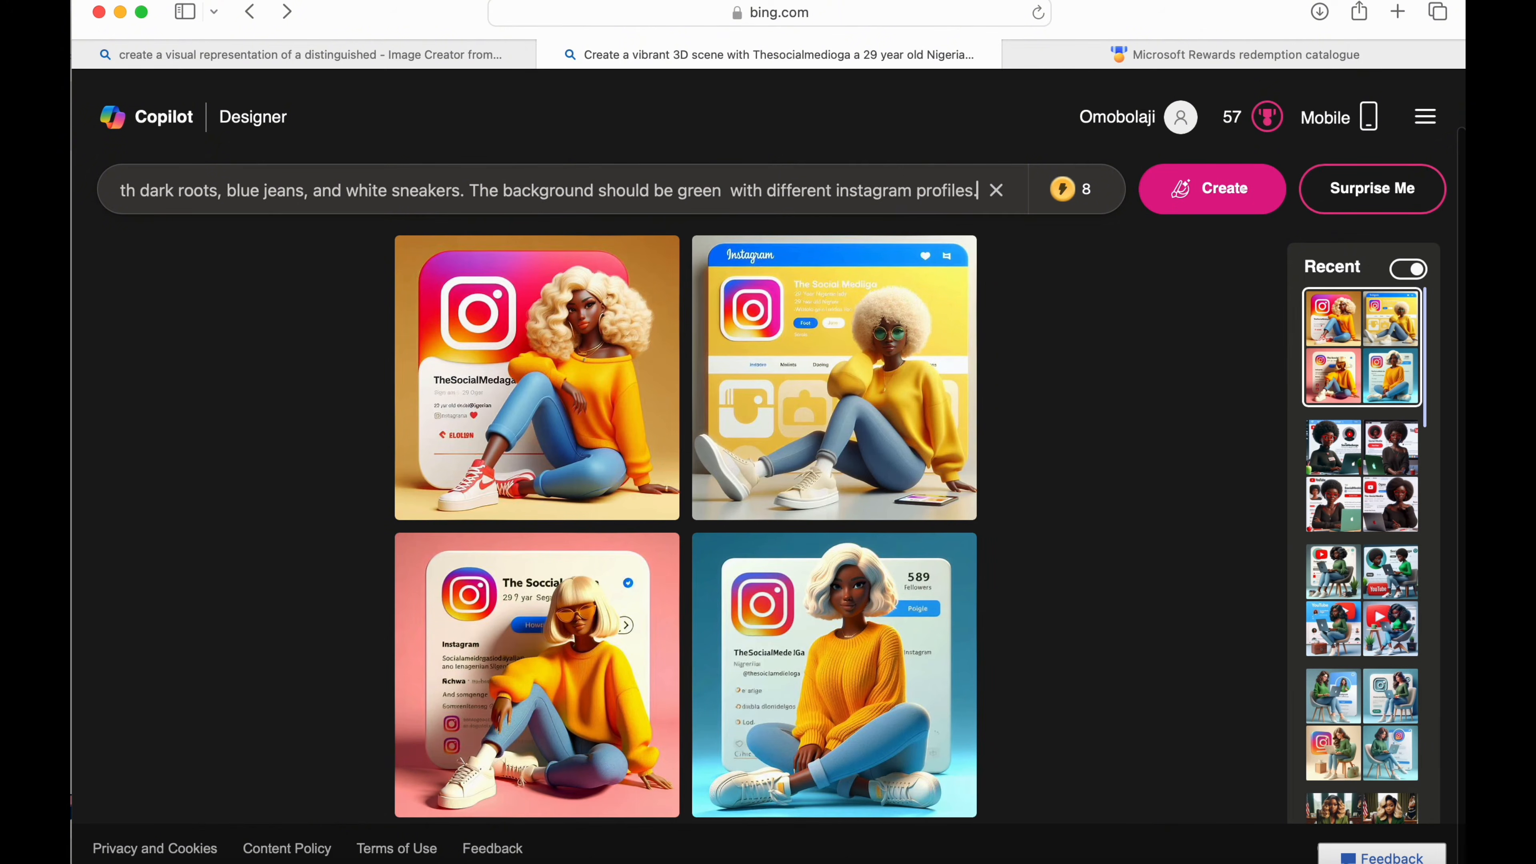
pyautogui.click(1248, 191)
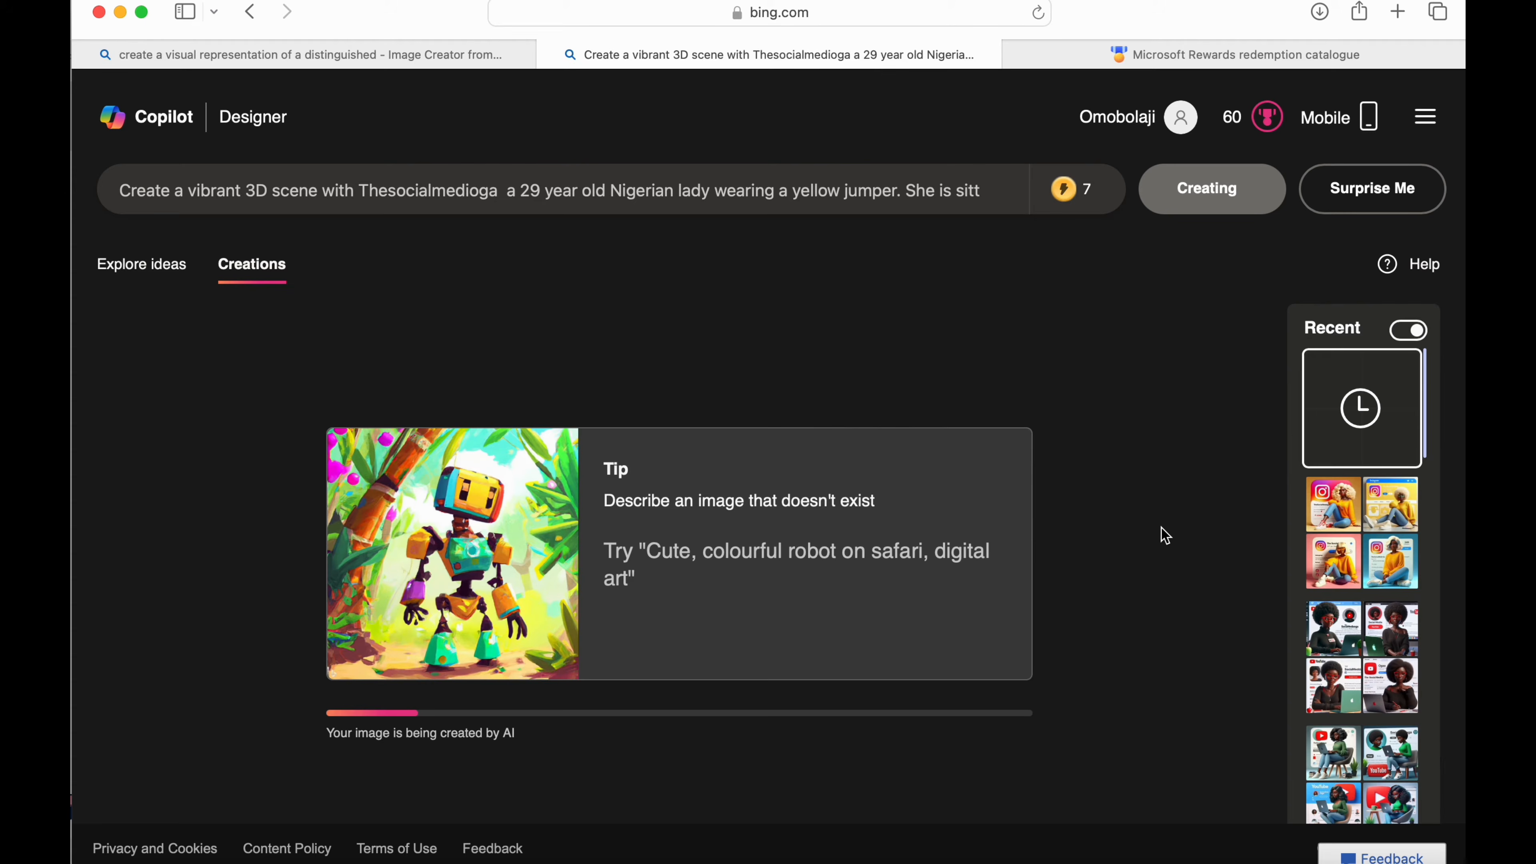
# Examine the four new green-background images one by one at enlarged size, and download the fourth.
pyautogui.moveTo(1086, 200)
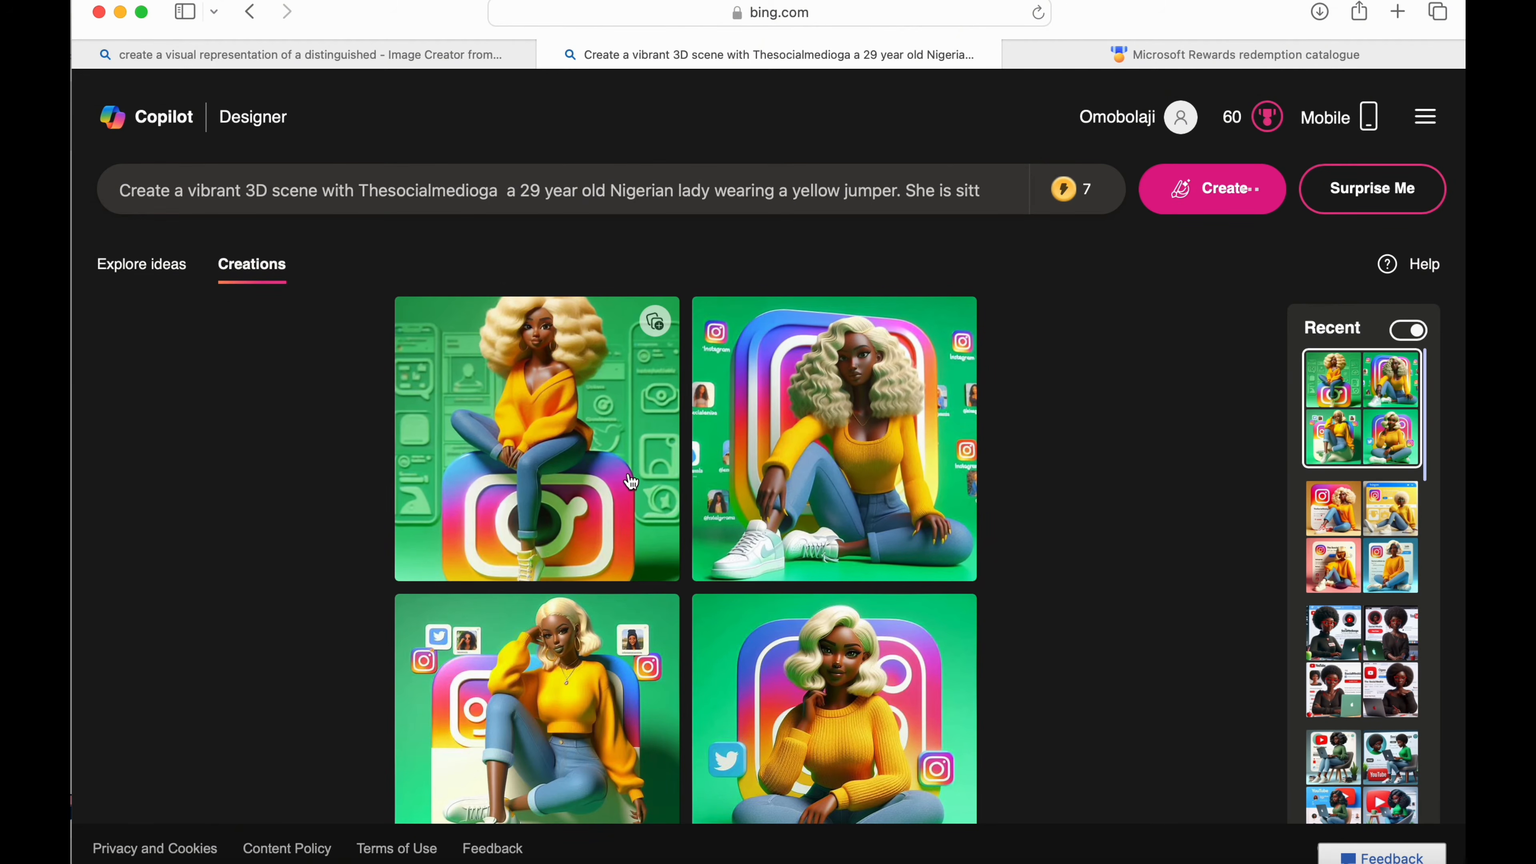
pyautogui.click(631, 483)
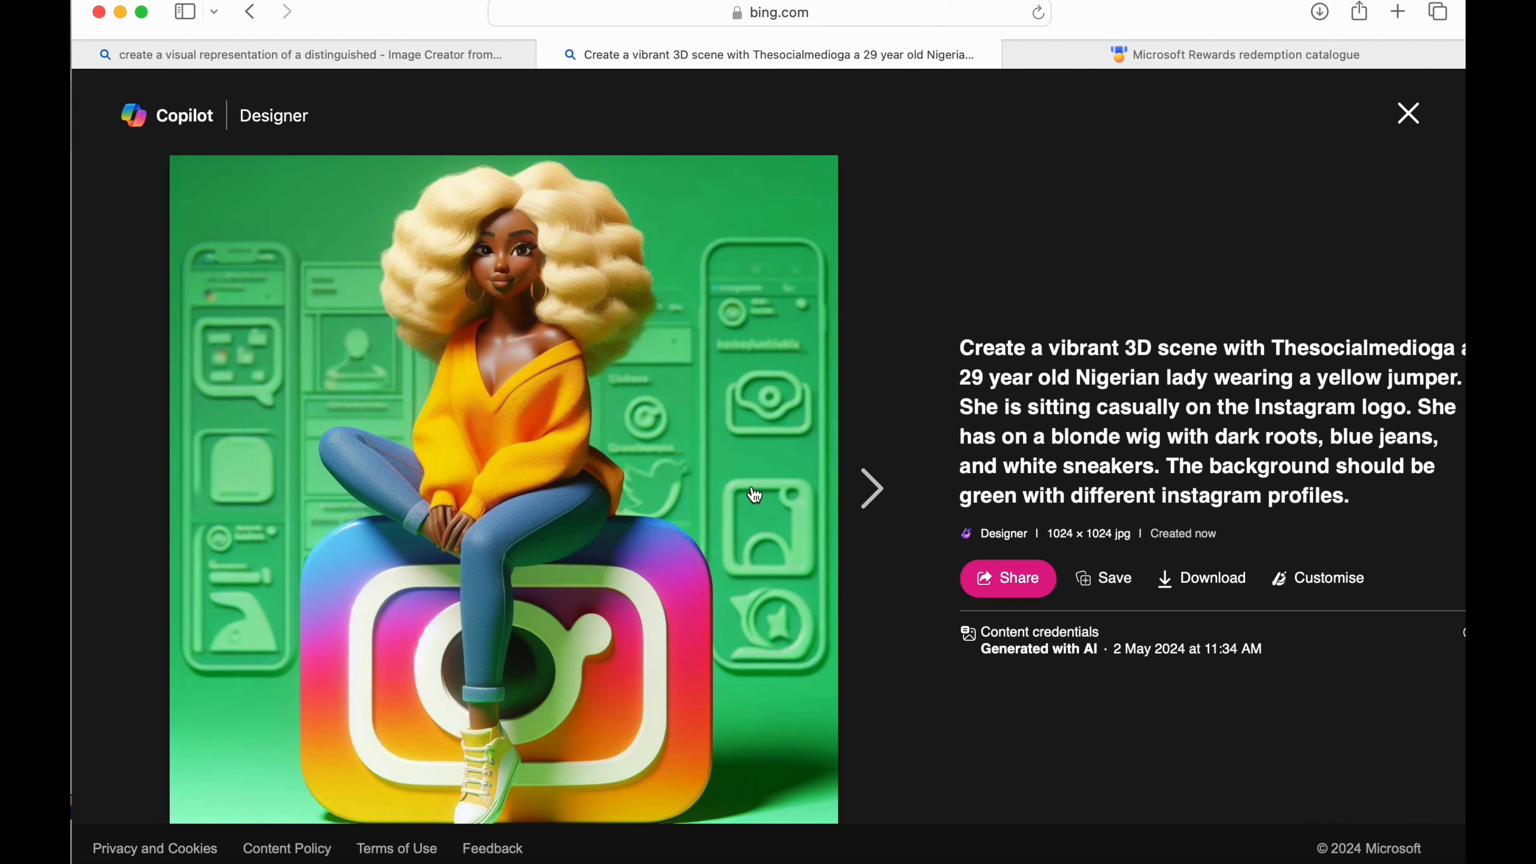
pyautogui.click(870, 494)
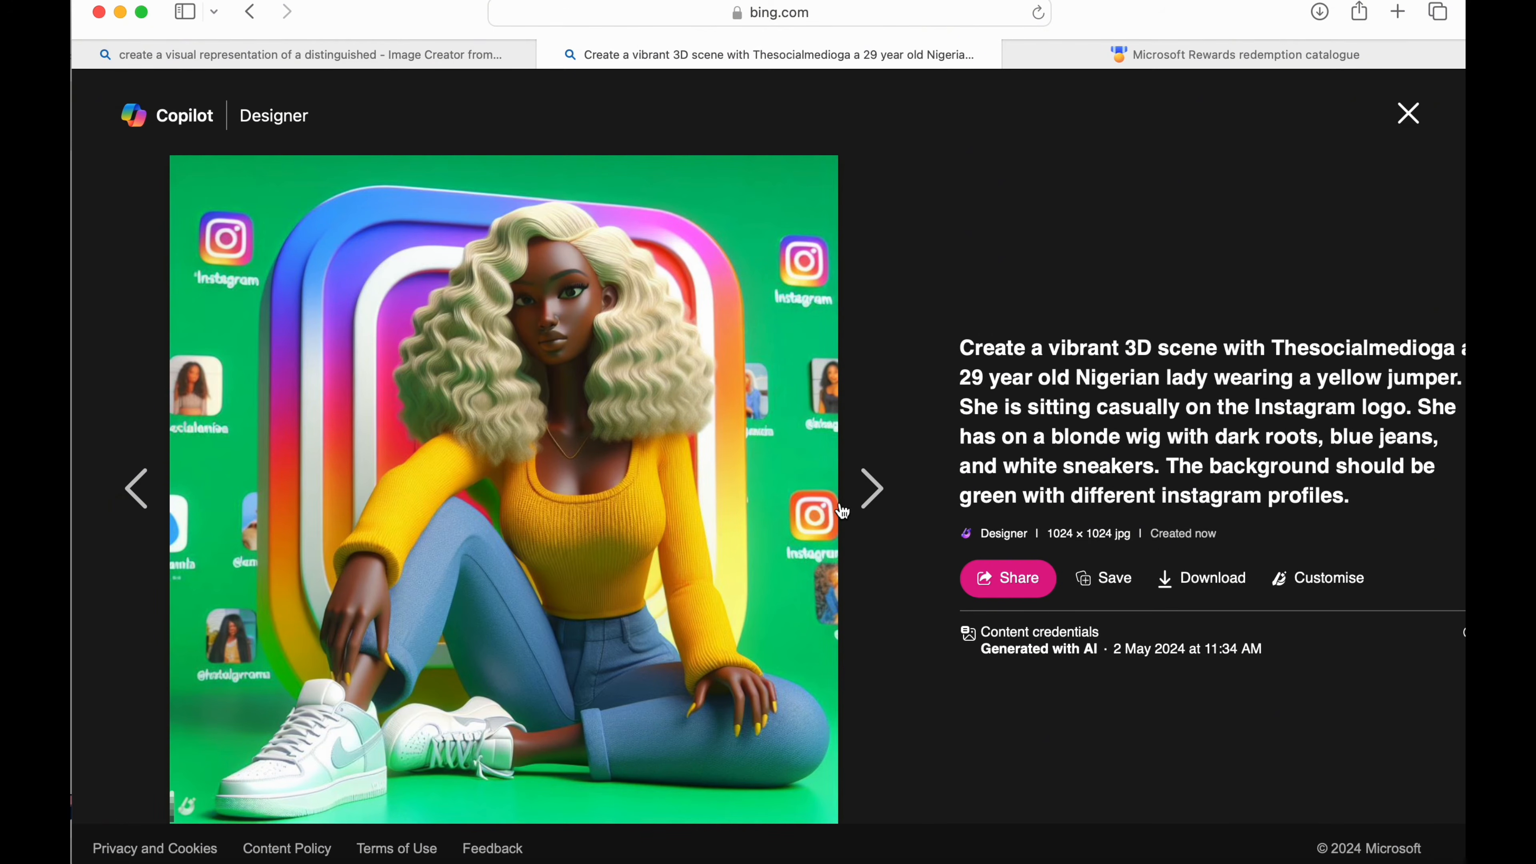
pyautogui.click(871, 502)
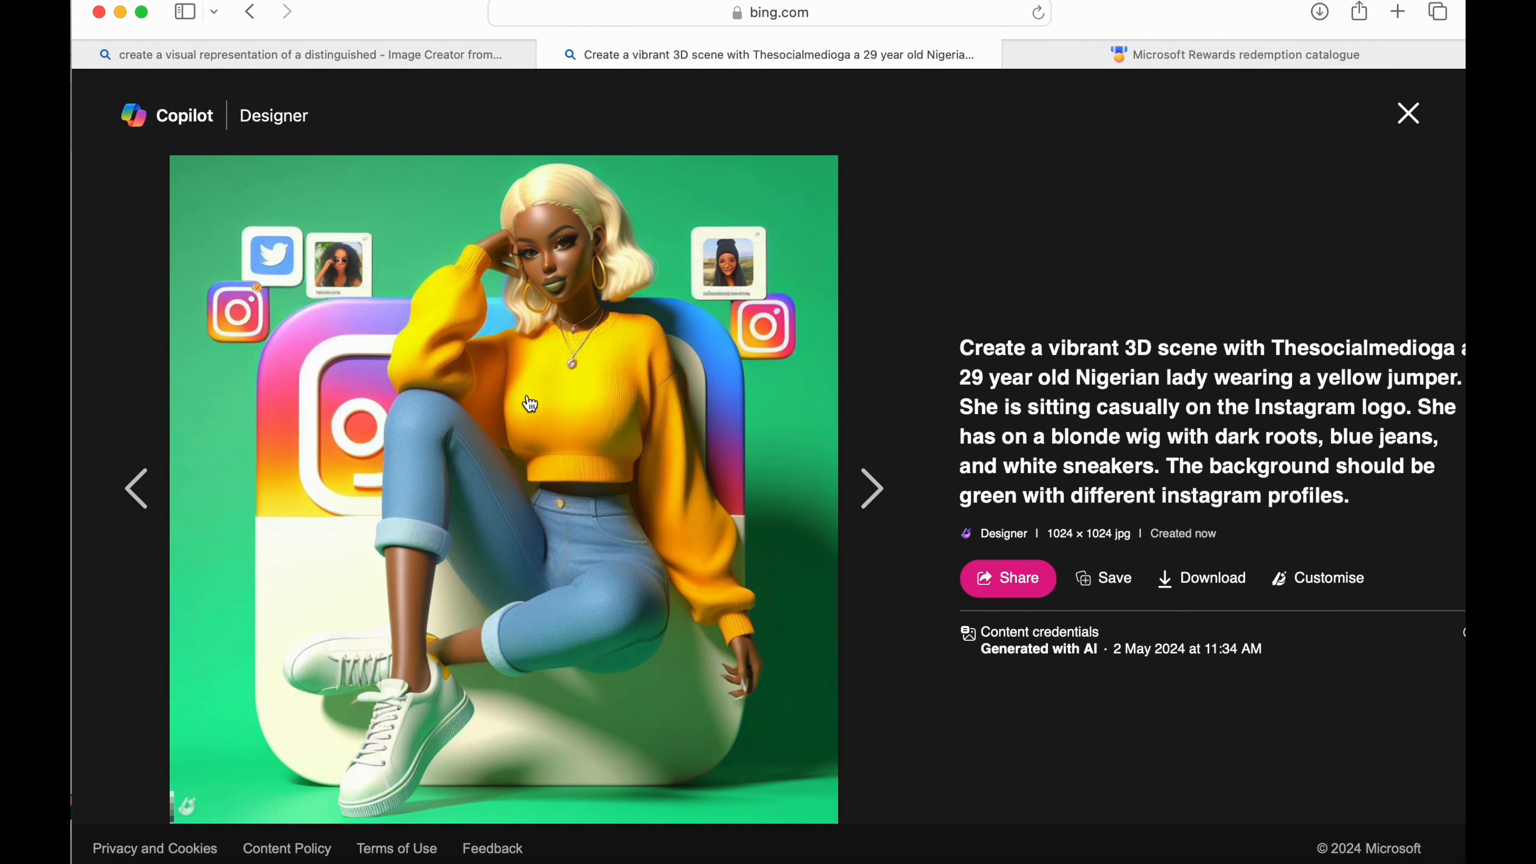
pyautogui.click(880, 494)
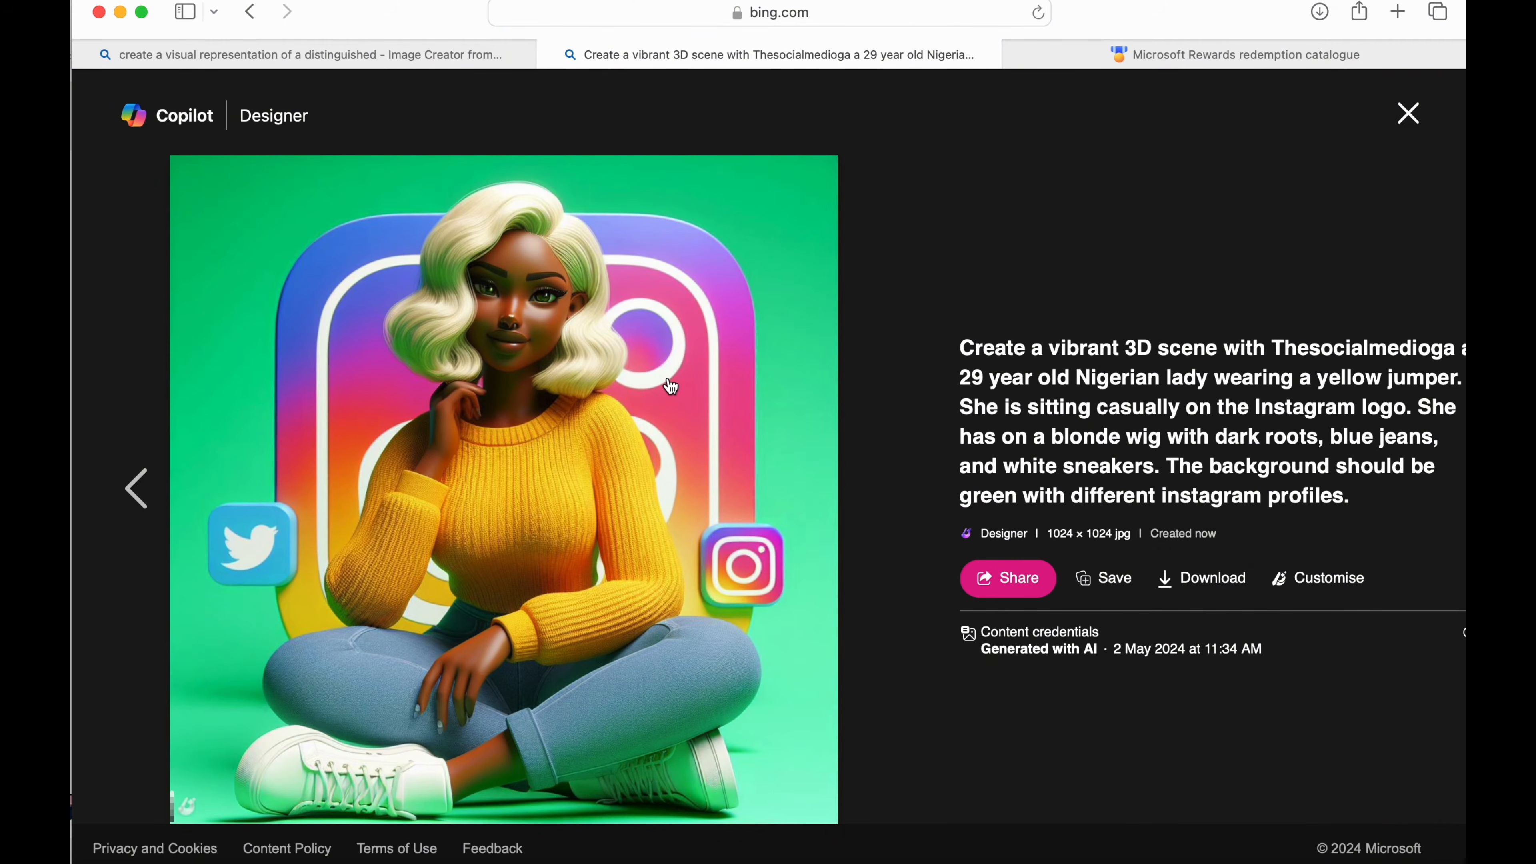
pyautogui.click(1167, 583)
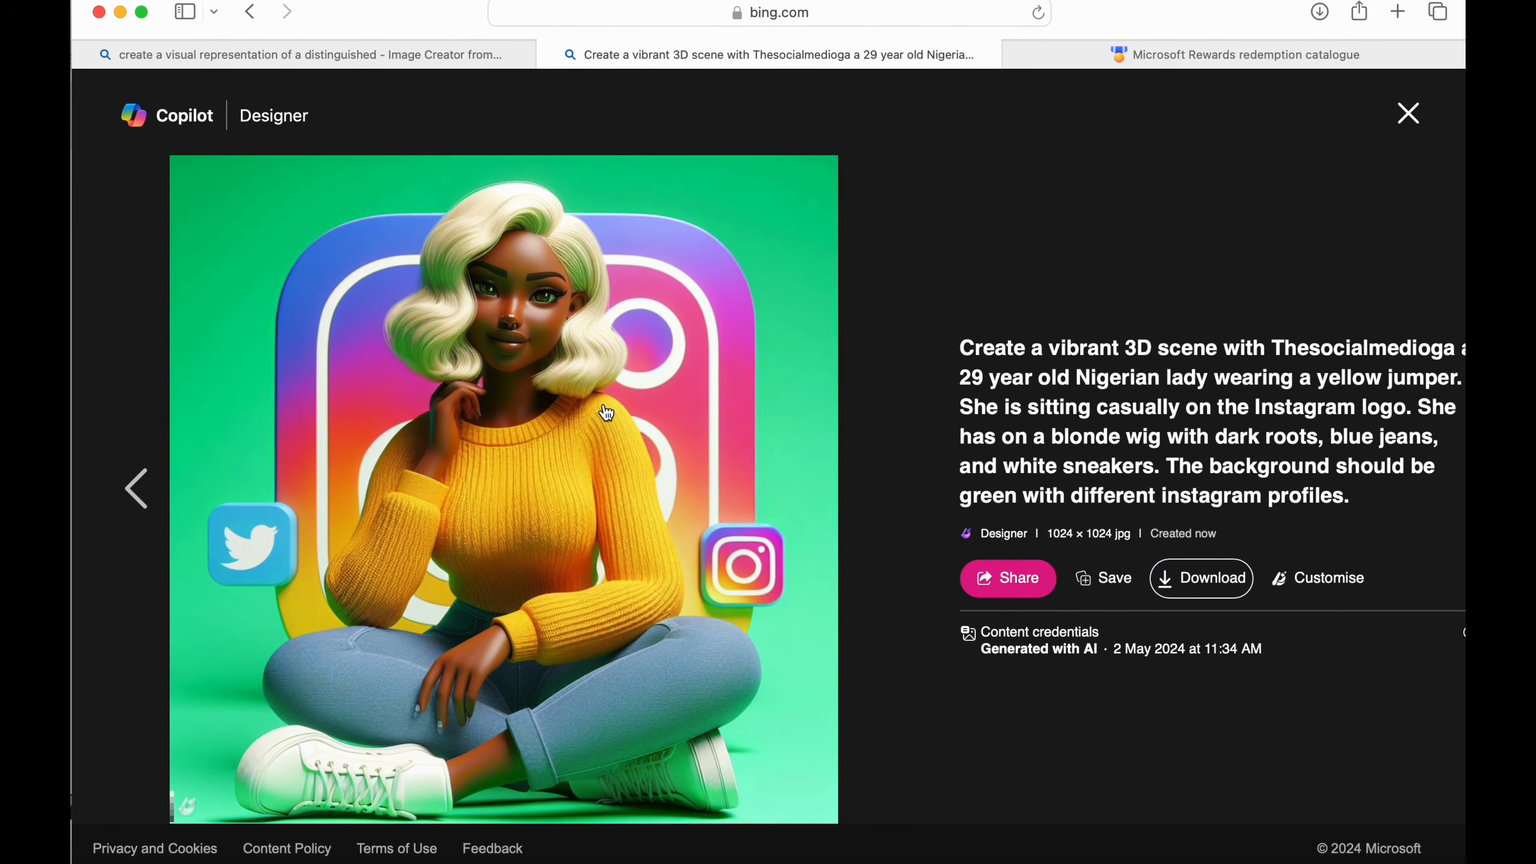
pyautogui.click(1407, 113)
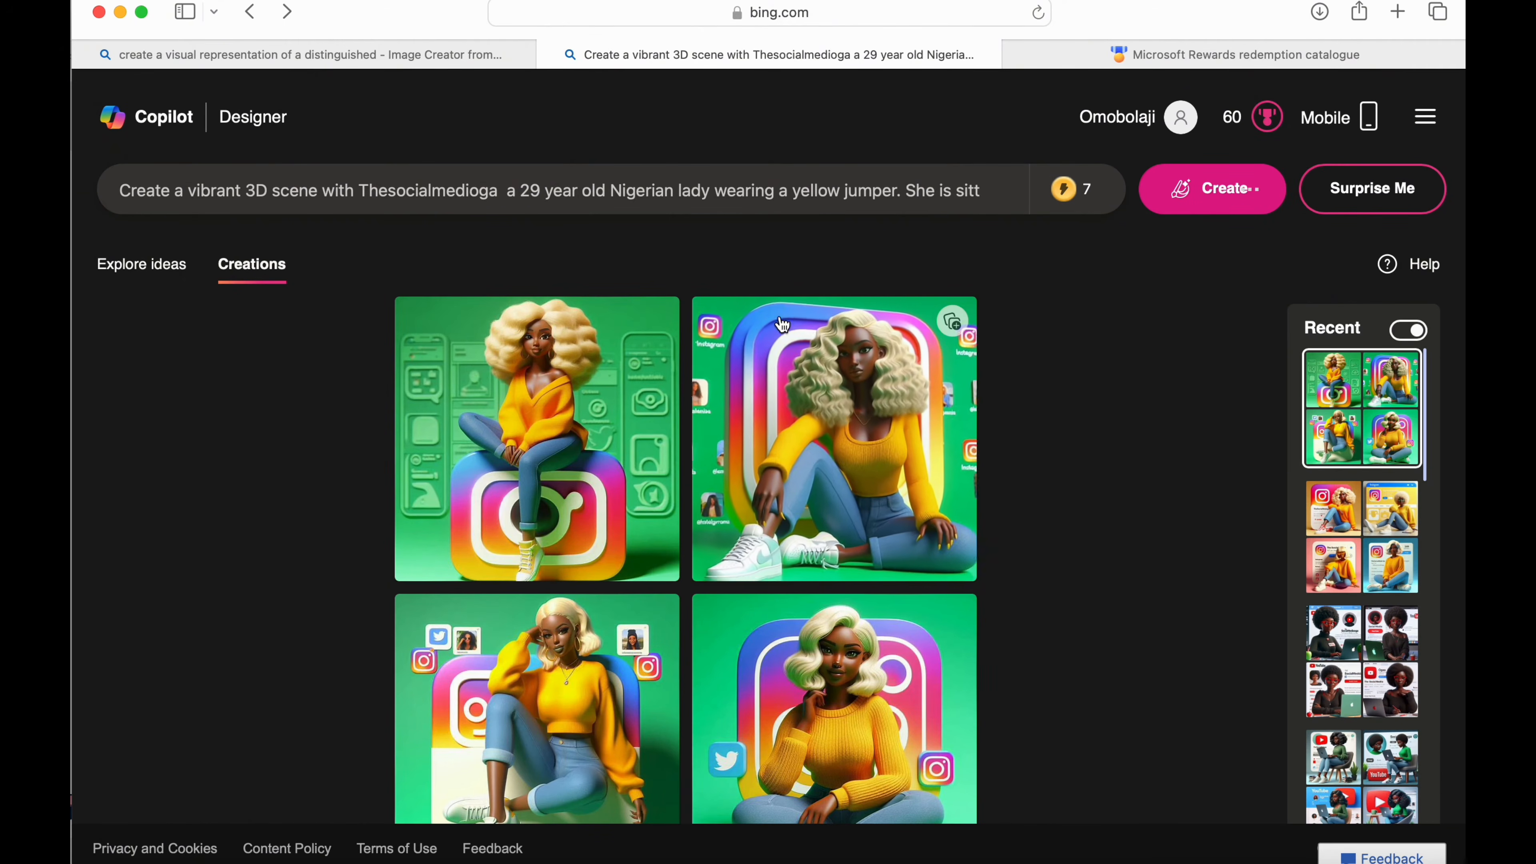
# Switch to Notes and copy the AI PROMPTS paragraph beginning "Create a frontal image of a well dressed very beautiful caramel complexion melanin woman".
pyautogui.click(771, 859)
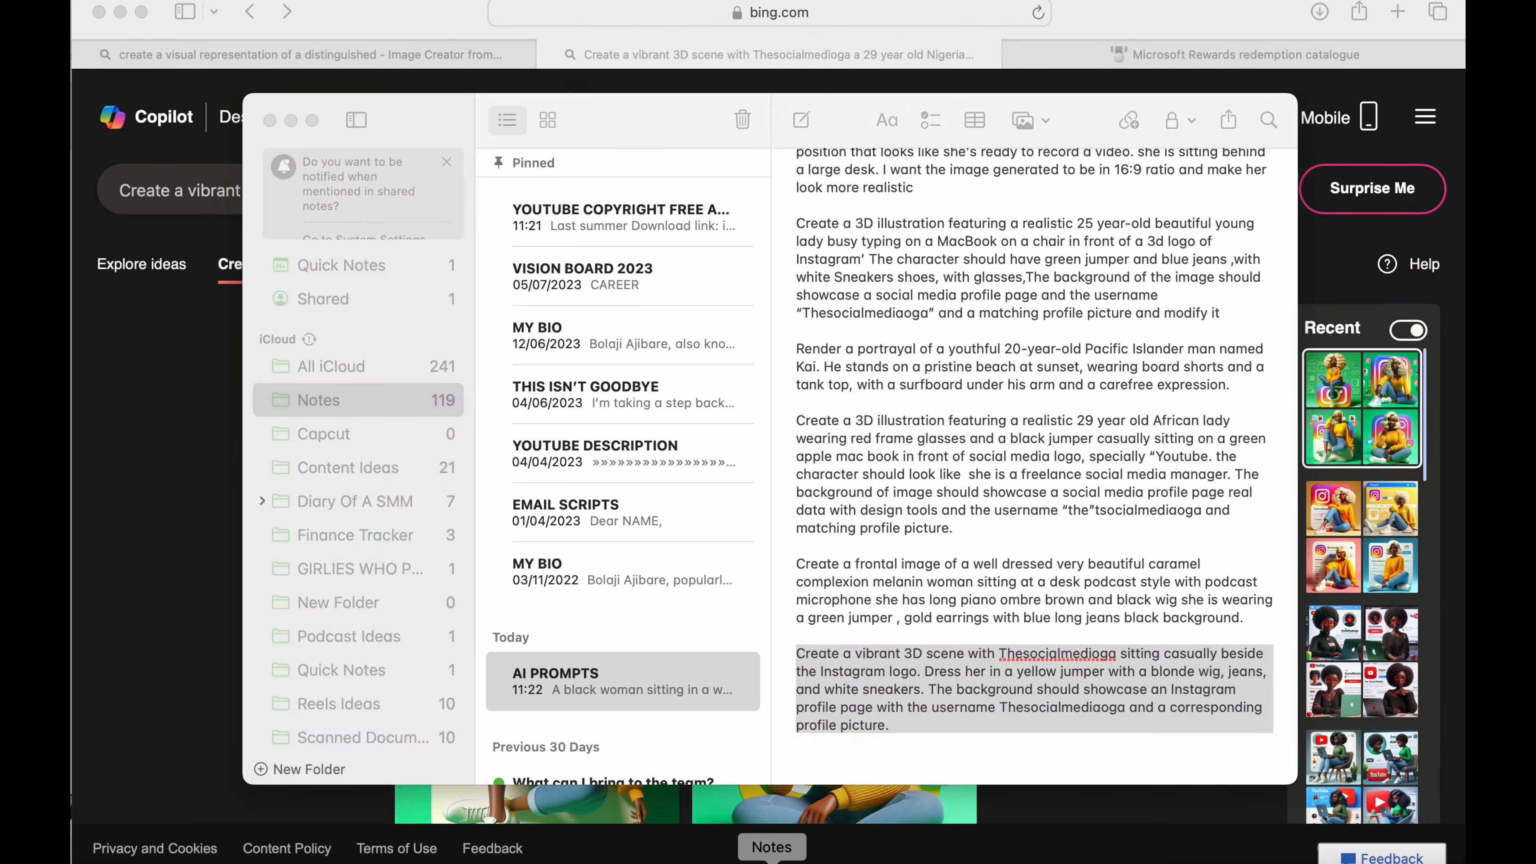
pyautogui.scroll(2, 861, 530)
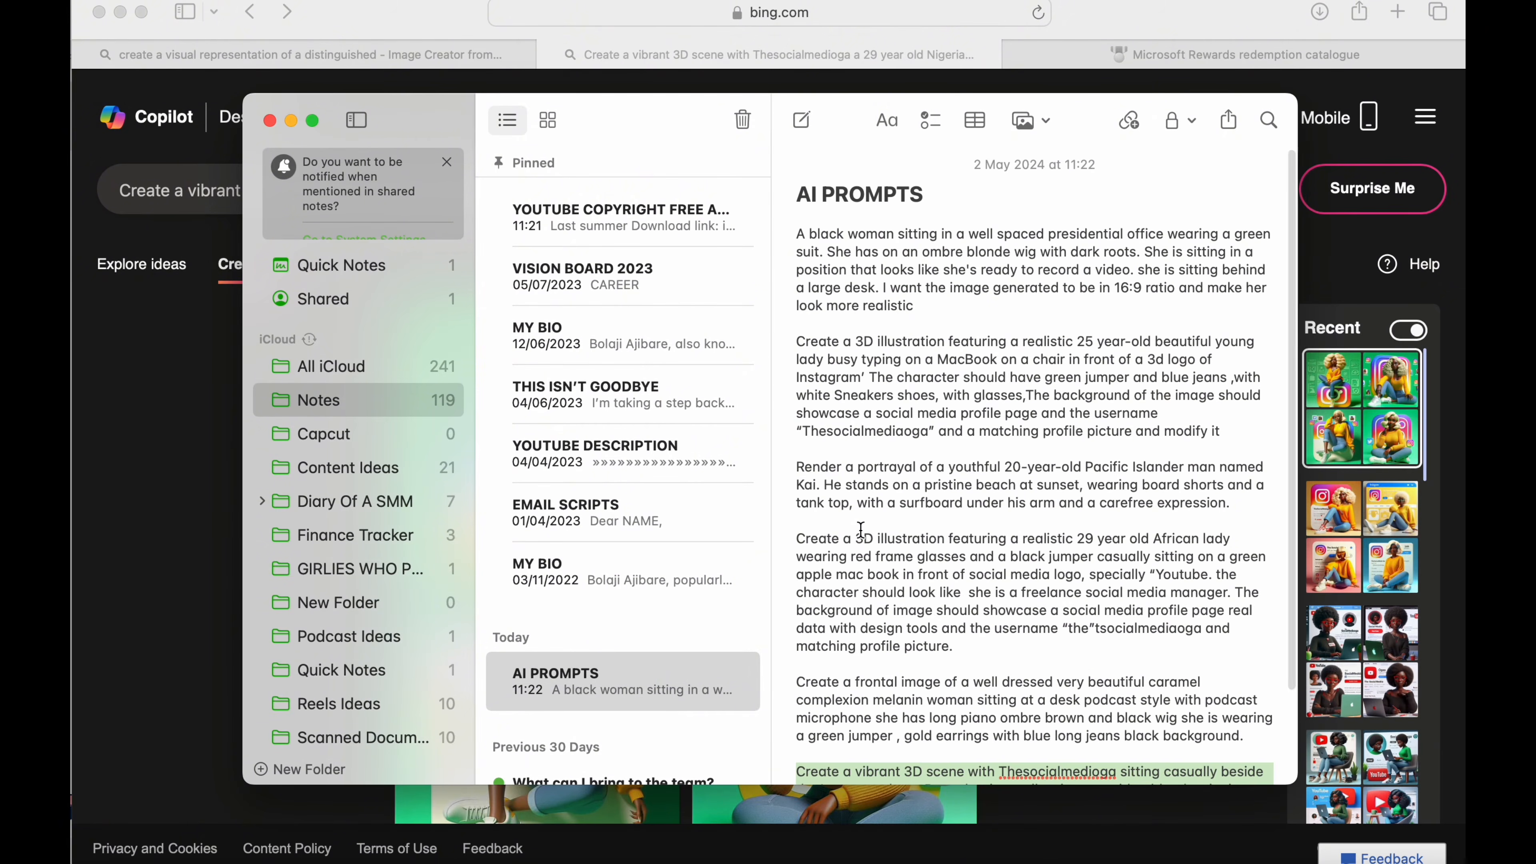
pyautogui.scroll(-3, 861, 530)
pyautogui.click(971, 560)
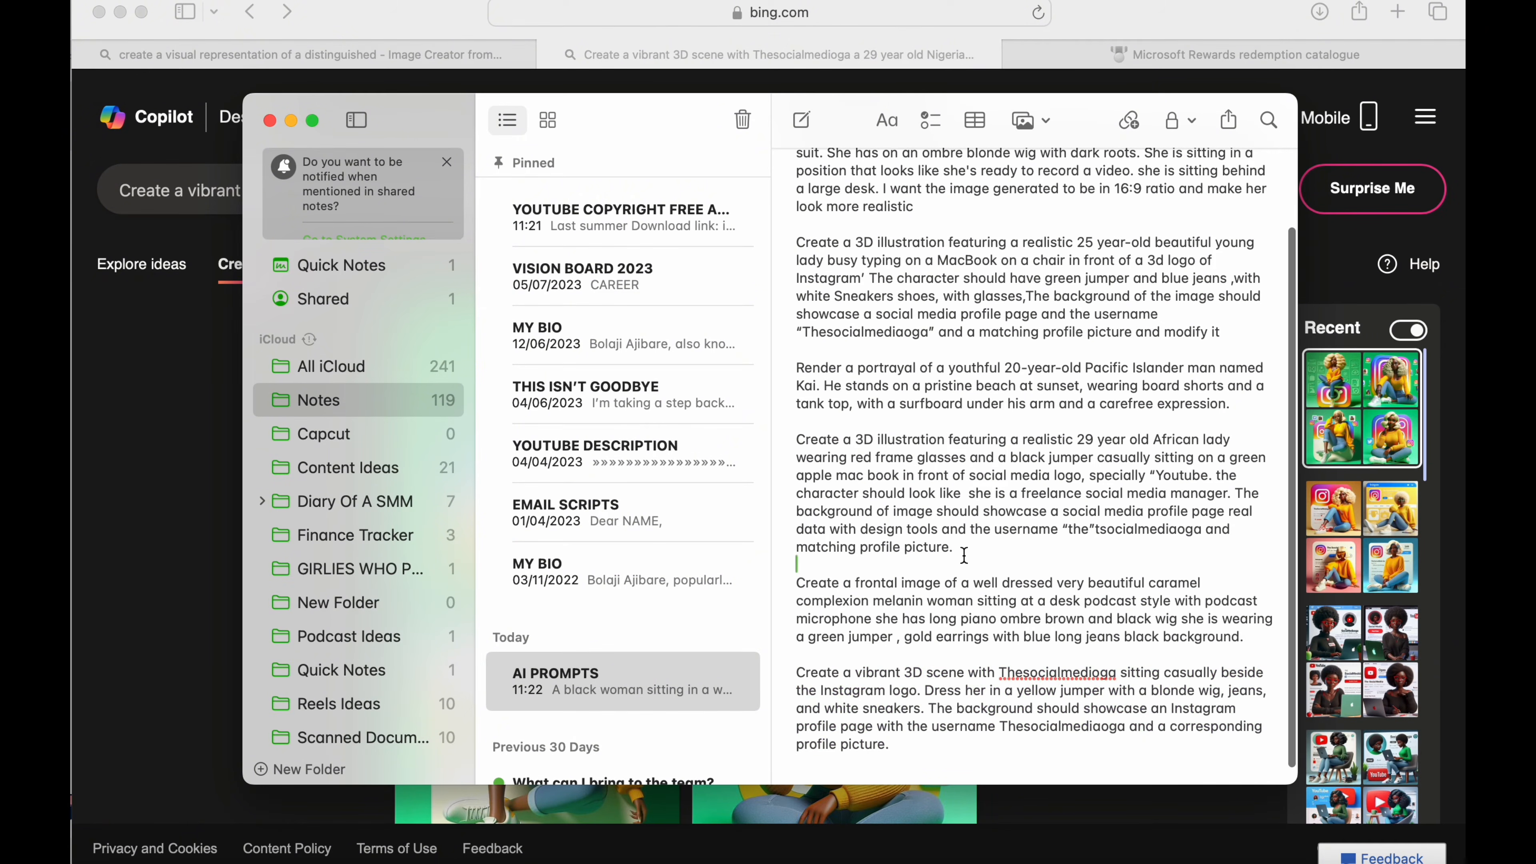
pyautogui.moveTo(795, 580); pyautogui.dragTo(1265, 635)
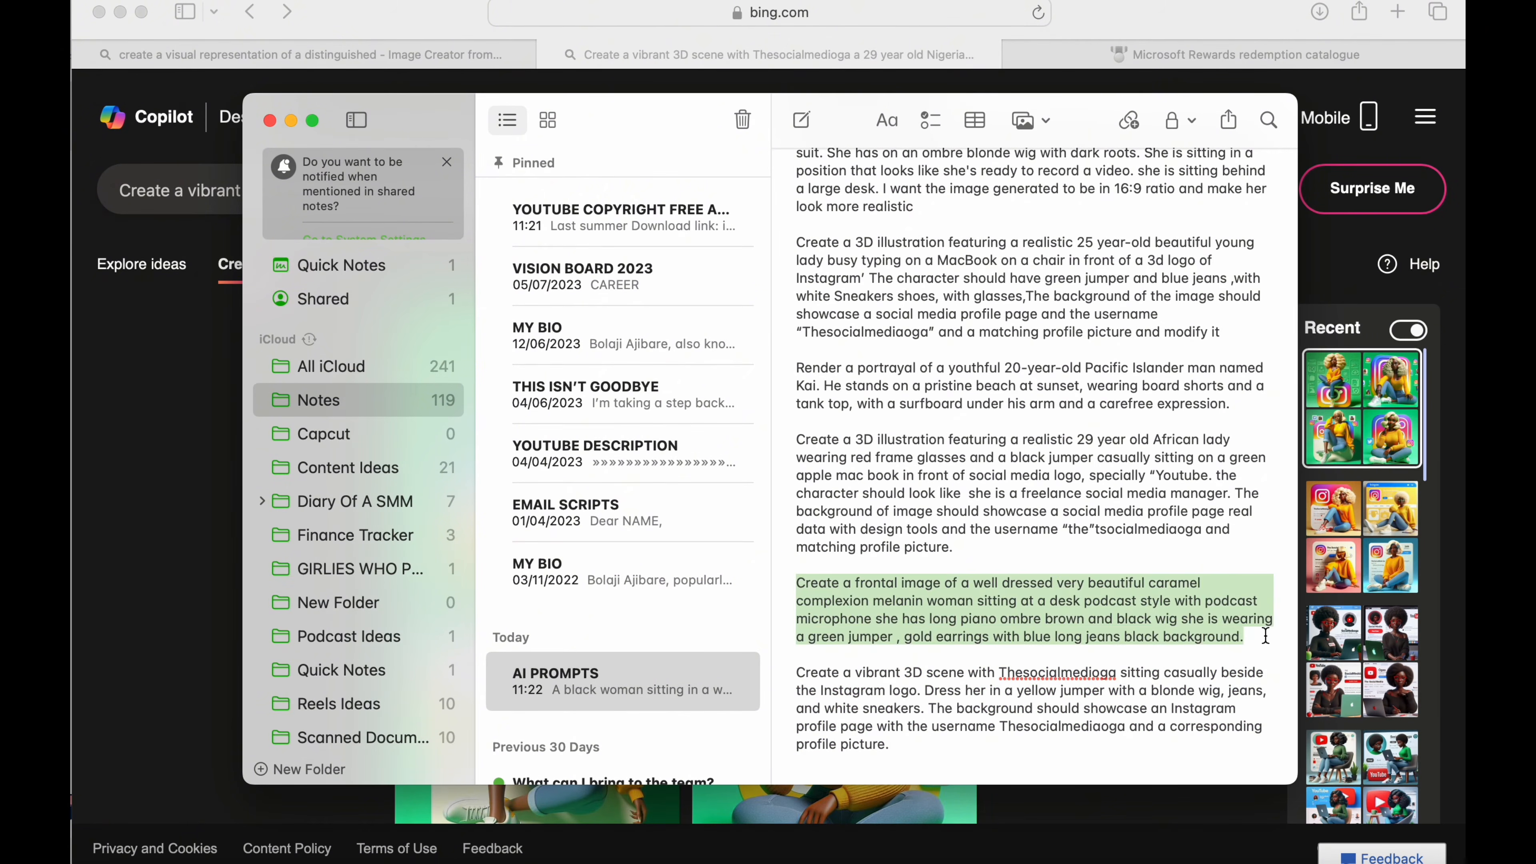
# Switch back to Image Creator and replace the whole prompt with the copied podcast-style paragraph.
pyautogui.click(1349, 282)
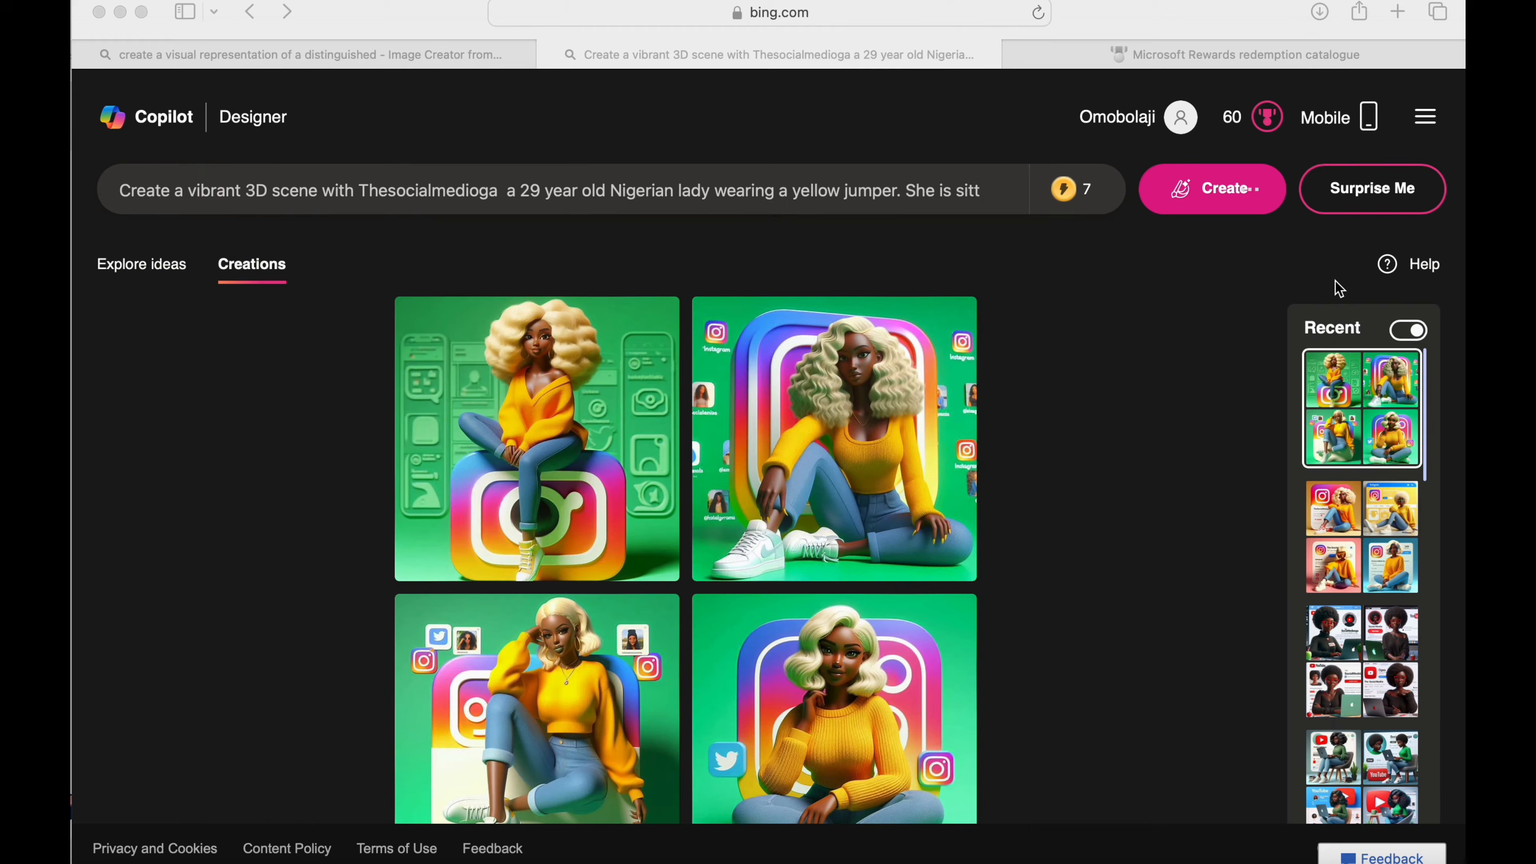
pyautogui.click(996, 190)
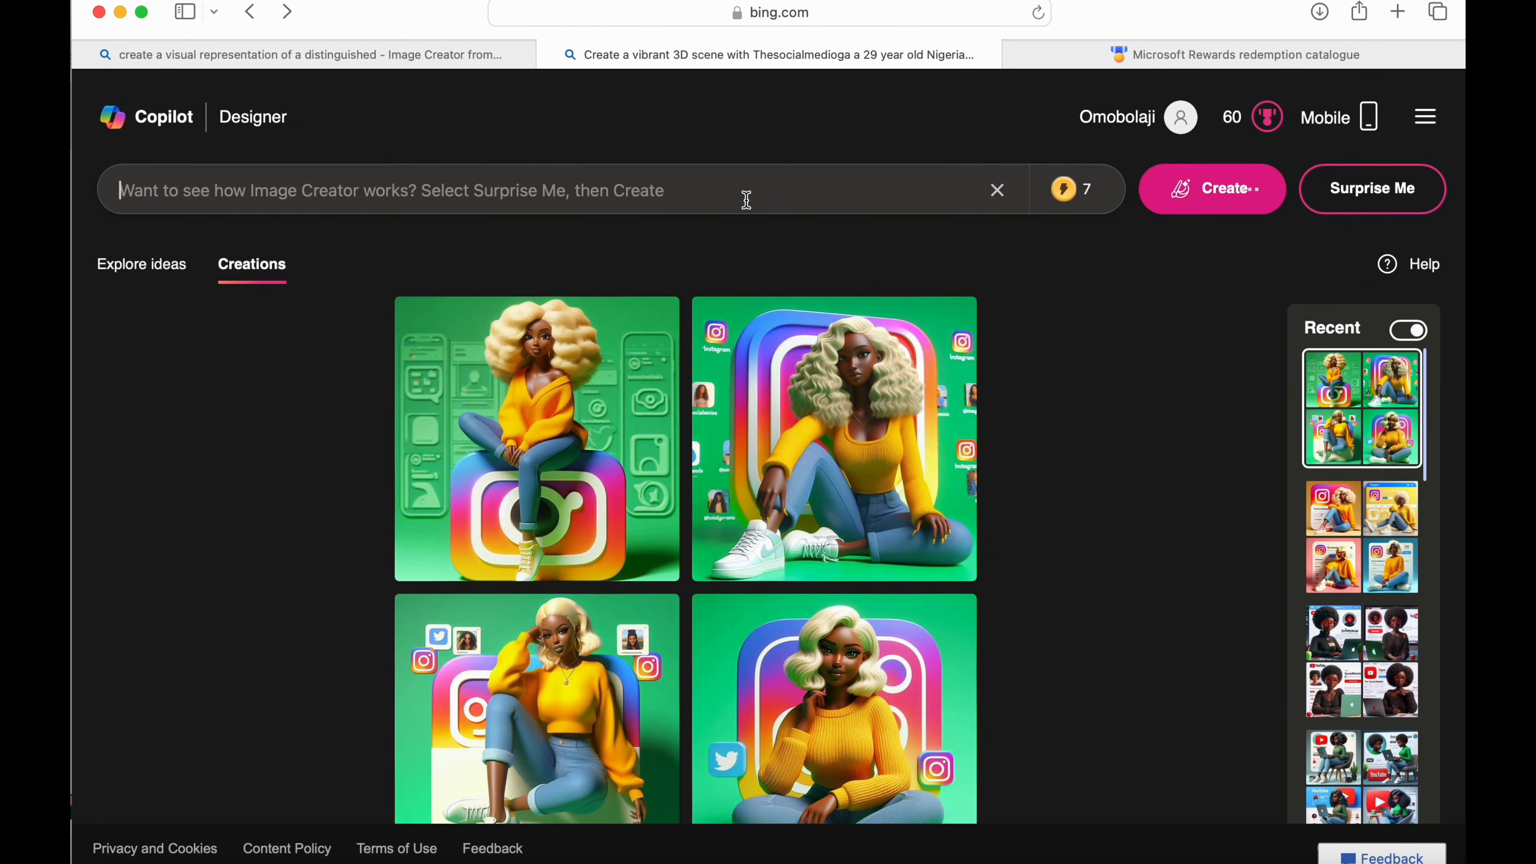
pyautogui.press('super+v')
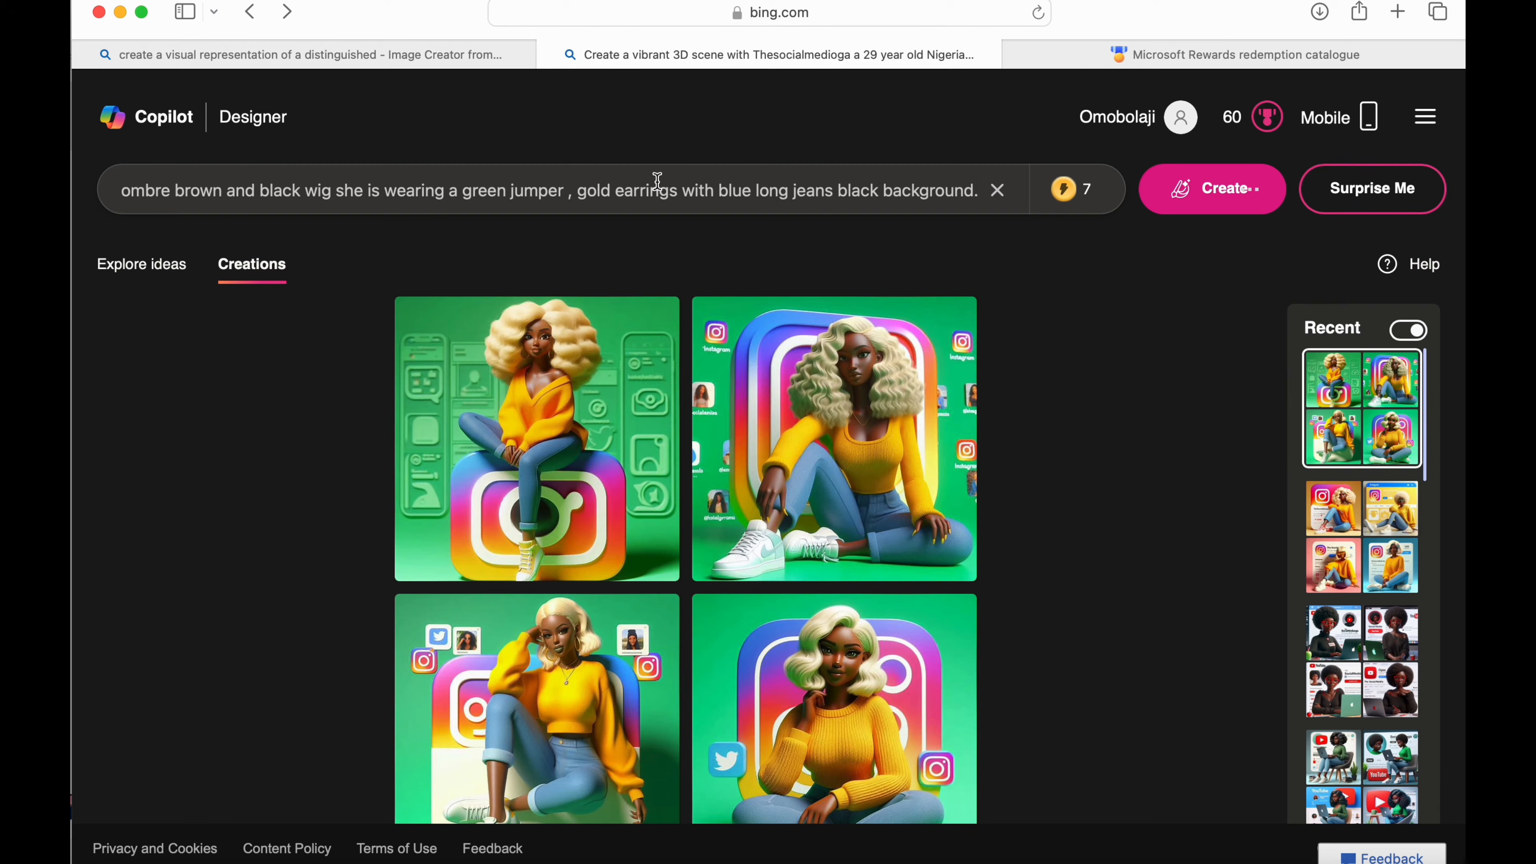
# Change the jumper's colour to white in the prompt, and replace "black" before "background" with "and her".
pyautogui.doubleClick(477, 186)
pyautogui.write('white')
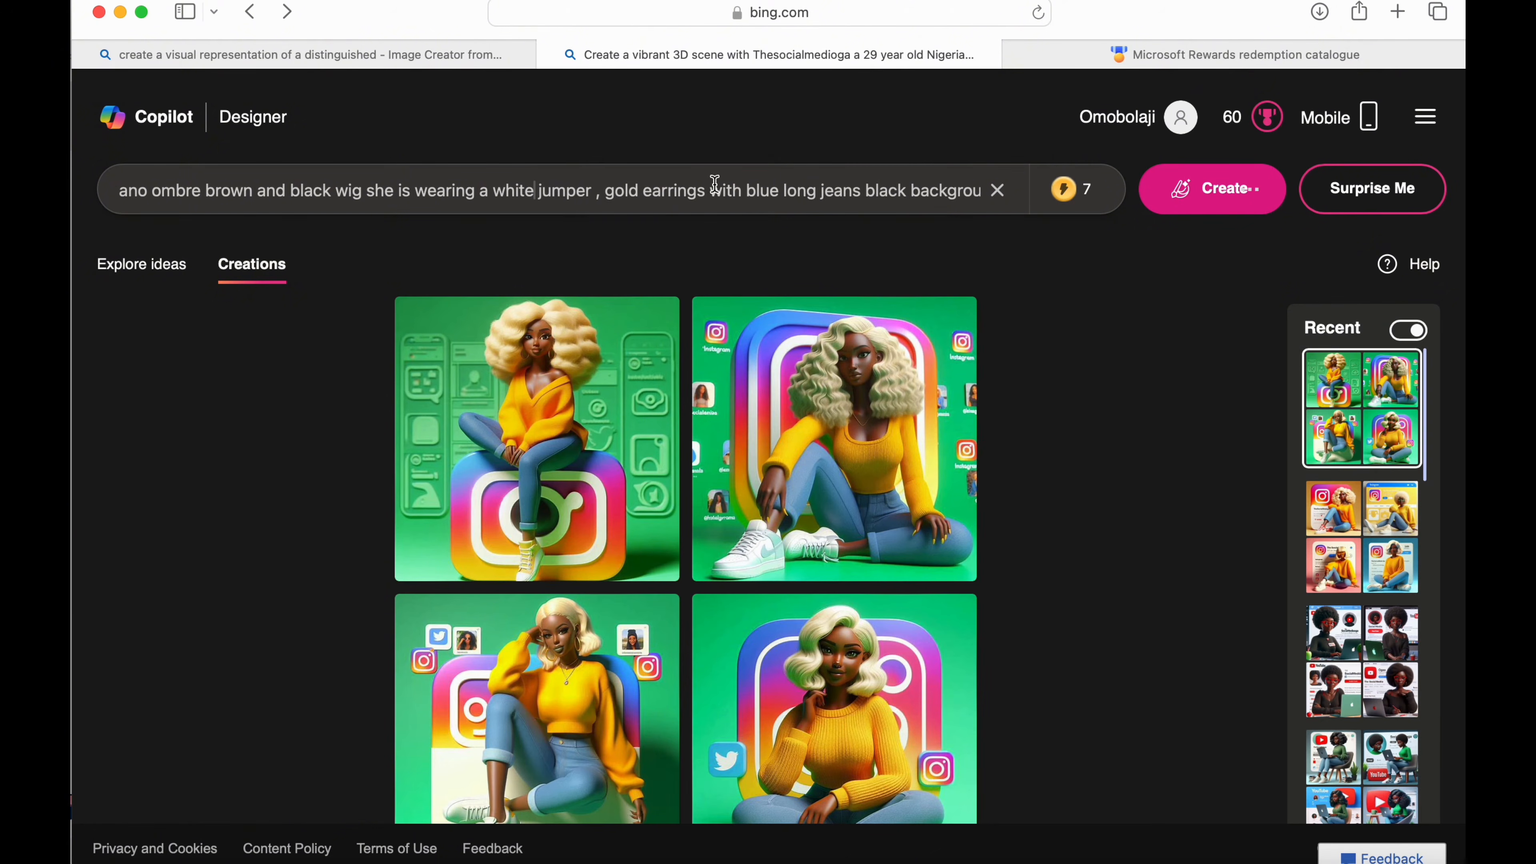
pyautogui.doubleClick(884, 192)
pyautogui.press('BackSpace')
pyautogui.write('and her')
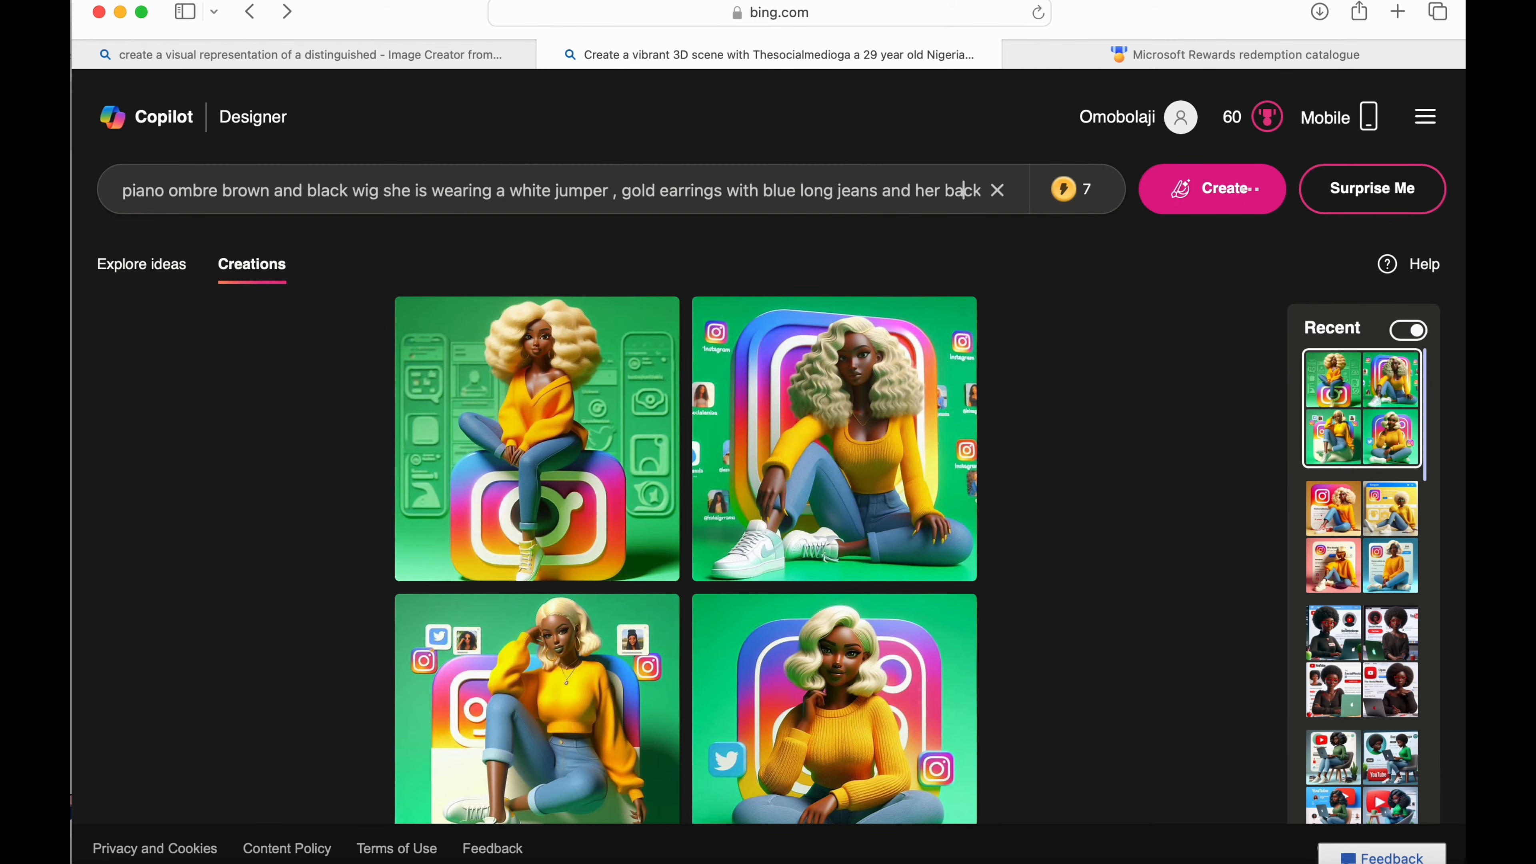
# Complete the end of the prompt so the background clause reads "and her background is different YouTube profile logos.".
pyautogui.press('Right')
pyautogui.press('Right')
pyautogui.press('Right')
pyautogui.press('Right')
pyautogui.press('Right')
pyautogui.write('is')
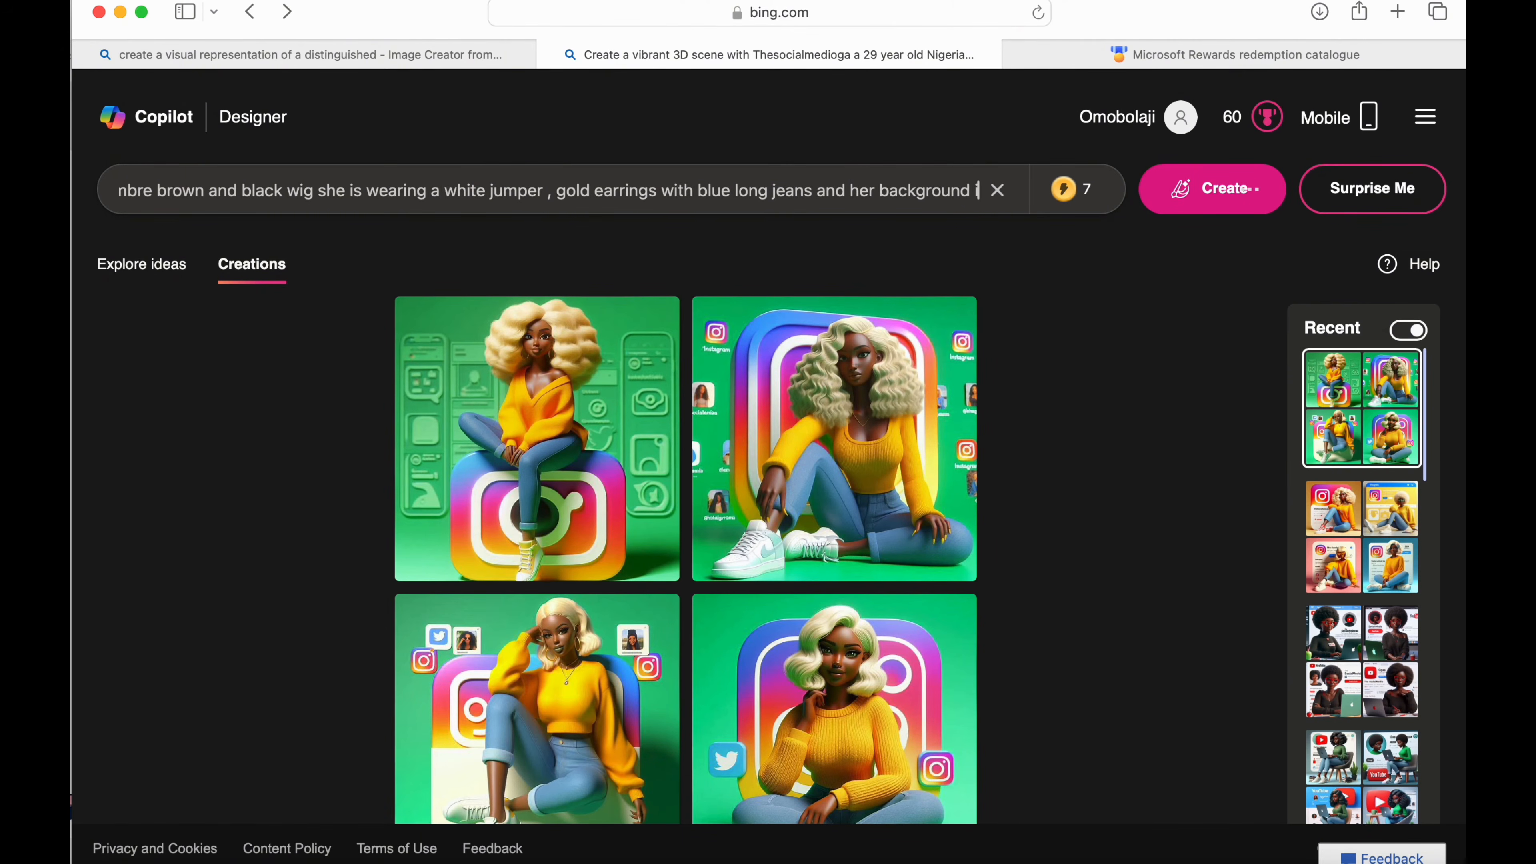
pyautogui.write('fer')
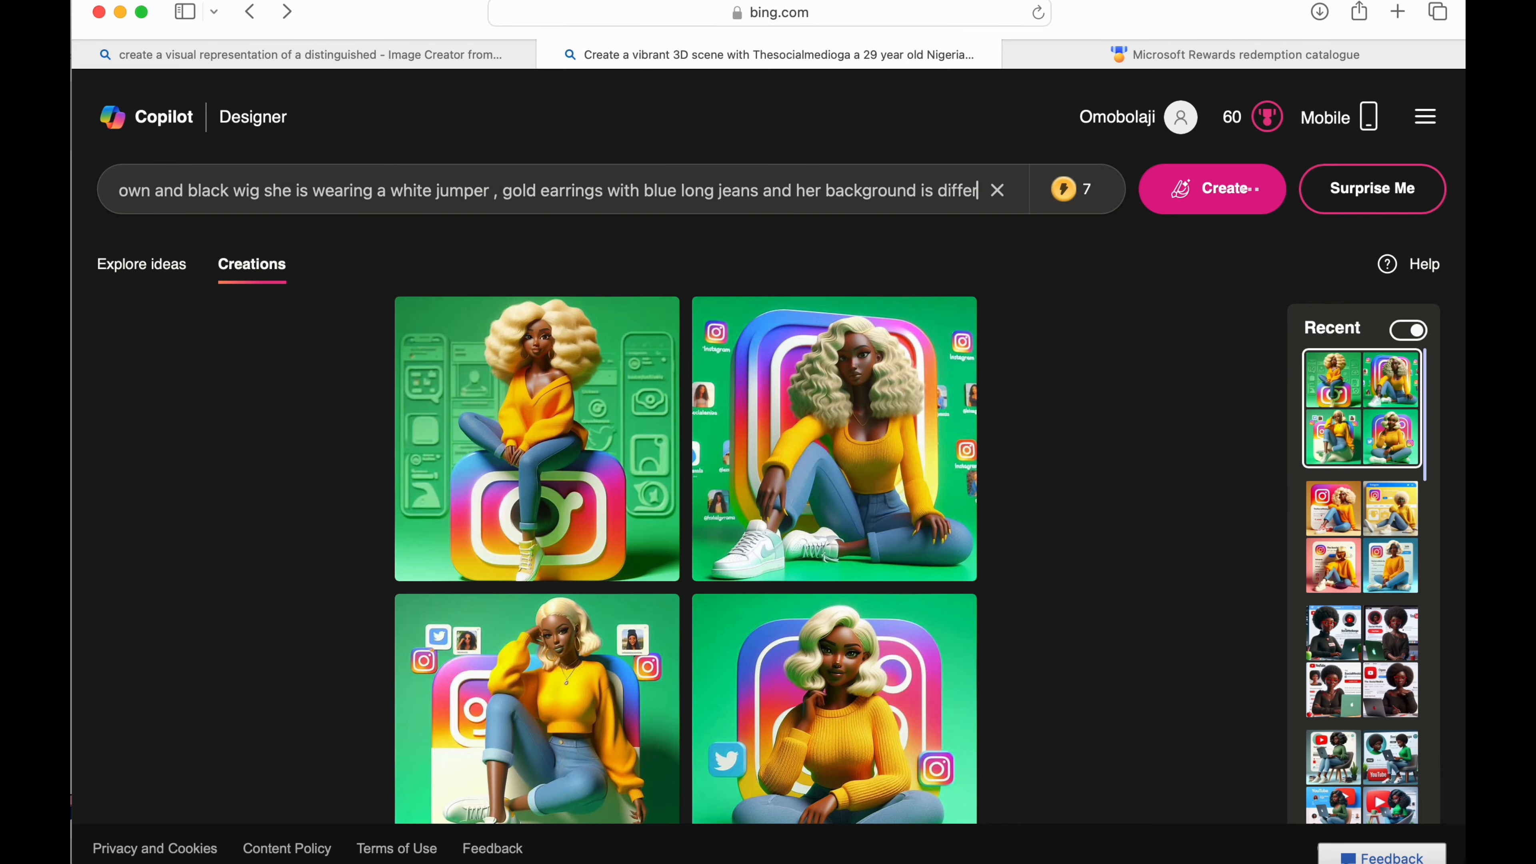
pyautogui.write('ent yout')
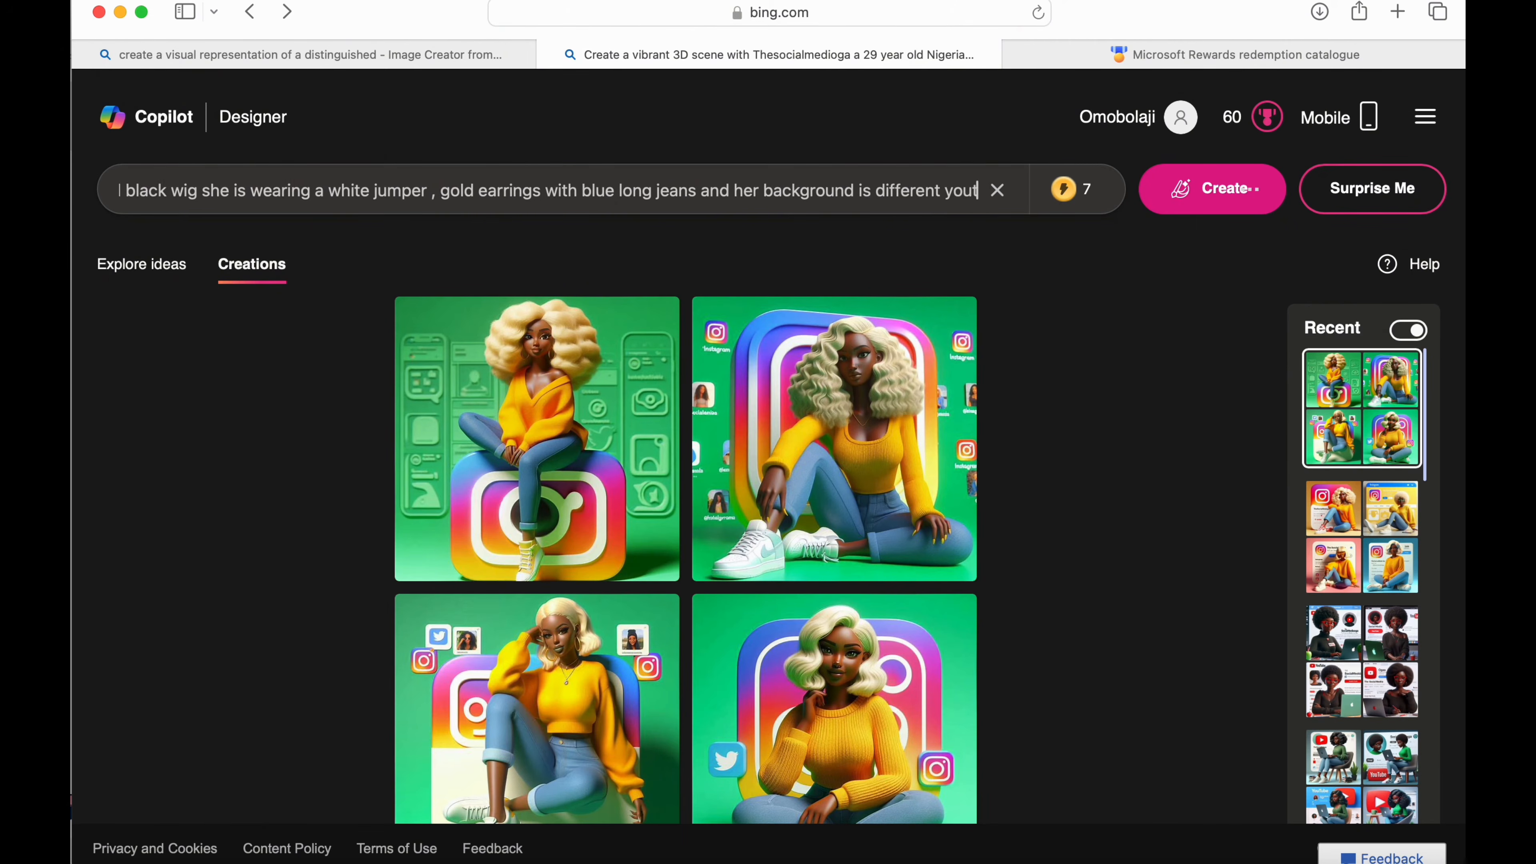
pyautogui.write('ube profile logos.')
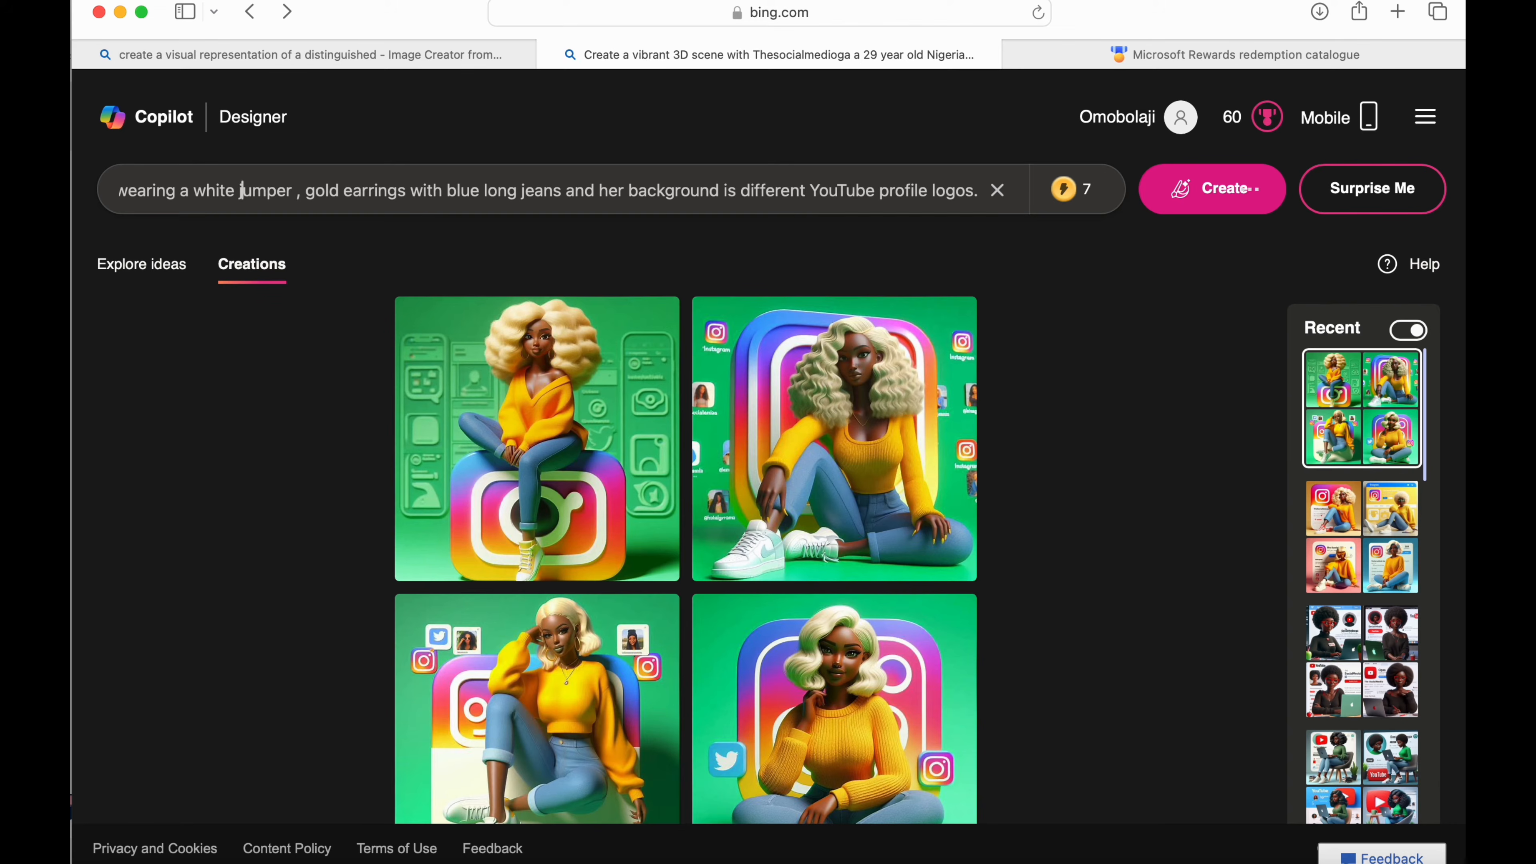
# Replace "at a desk podcast style" after "sitting" in the prompt with "on the YouTube logo".
pyautogui.press('Left')
pyautogui.press('Left')
pyautogui.press('Left')
pyautogui.press('Left')
pyautogui.press('Left')
pyautogui.press('Left')
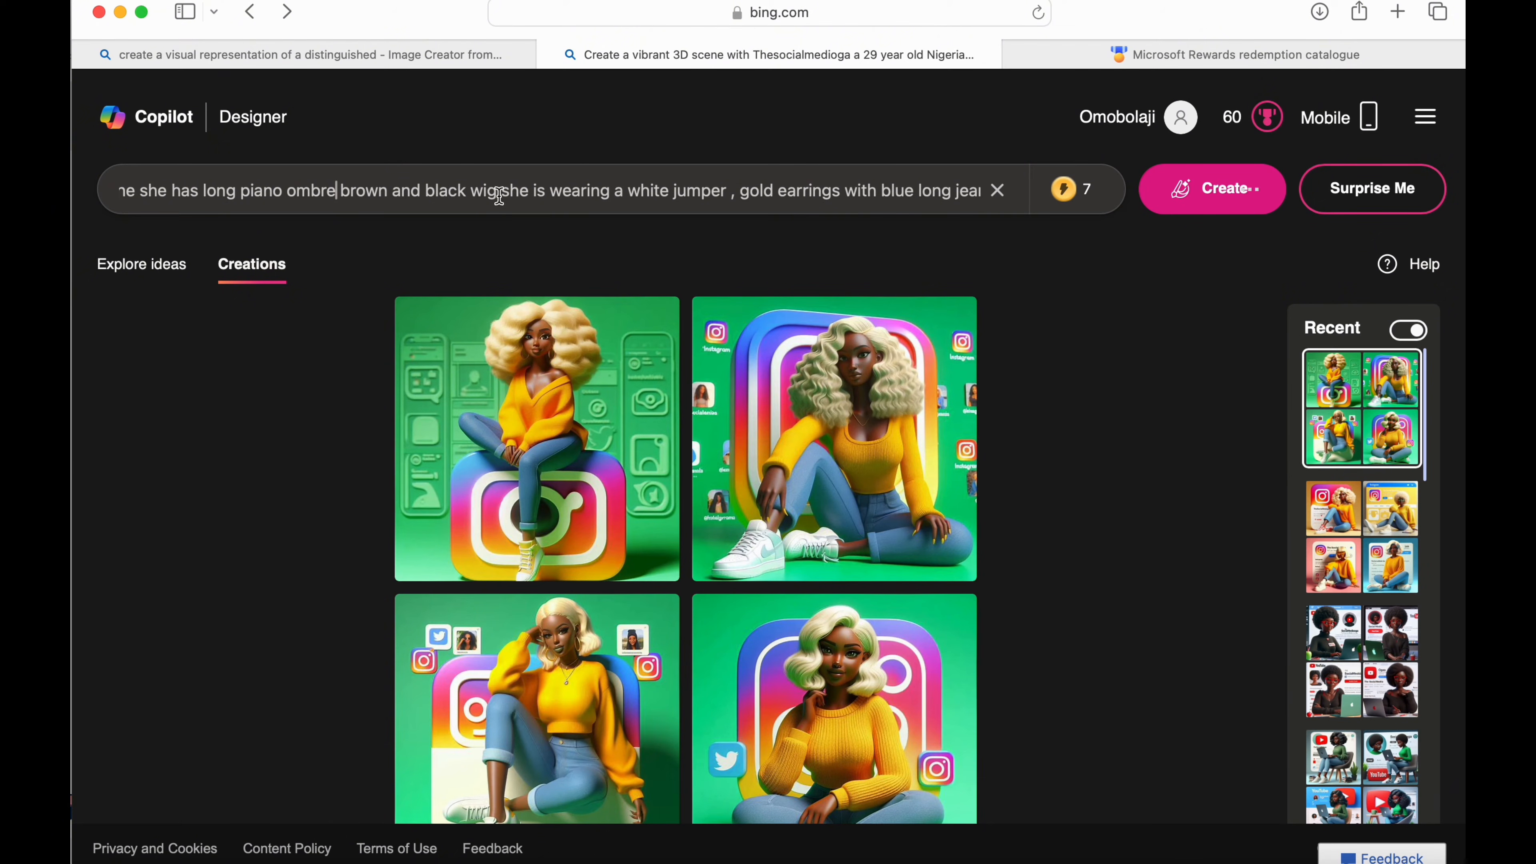
pyautogui.press('Left')
pyautogui.press('Left')
pyautogui.press('Left')
pyautogui.press('Left')
pyautogui.press('Left')
pyautogui.press('Left')
pyautogui.press('Left')
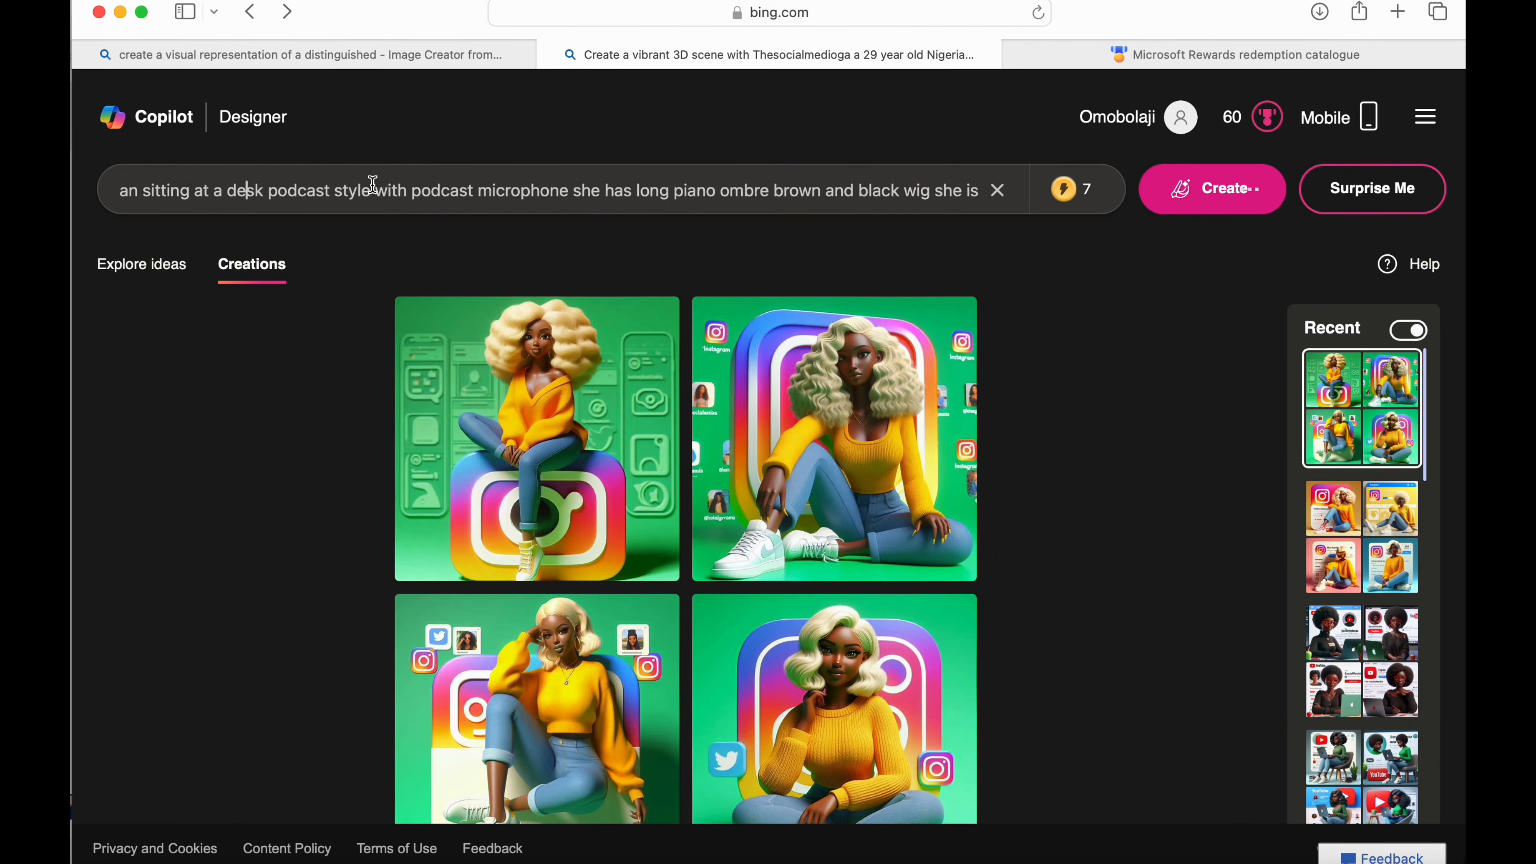
pyautogui.moveTo(375, 191); pyautogui.dragTo(198, 194)
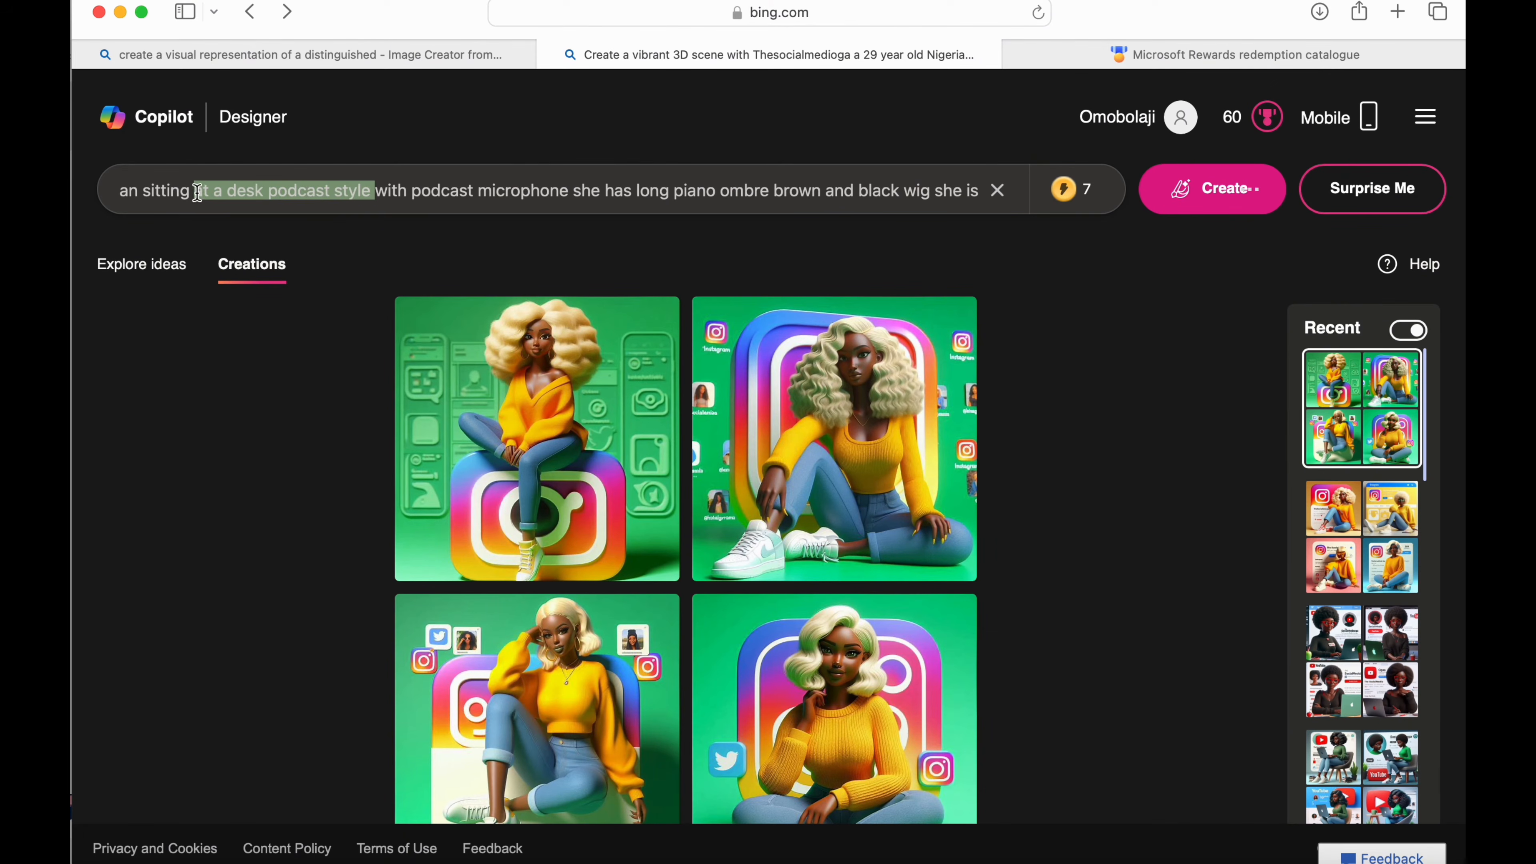
pyautogui.write('on the y')
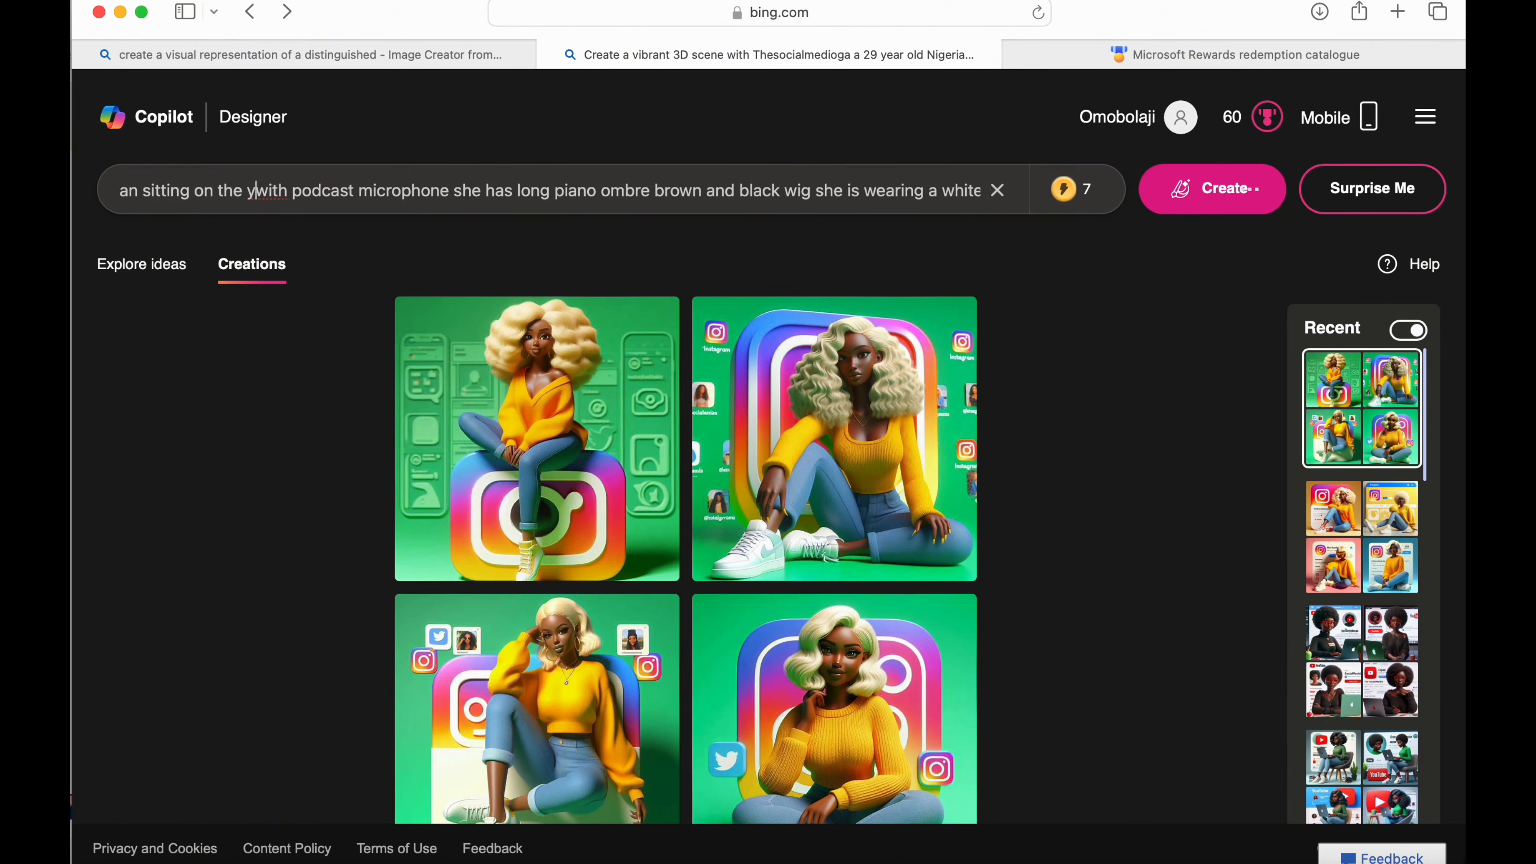
pyautogui.write('outube lo')
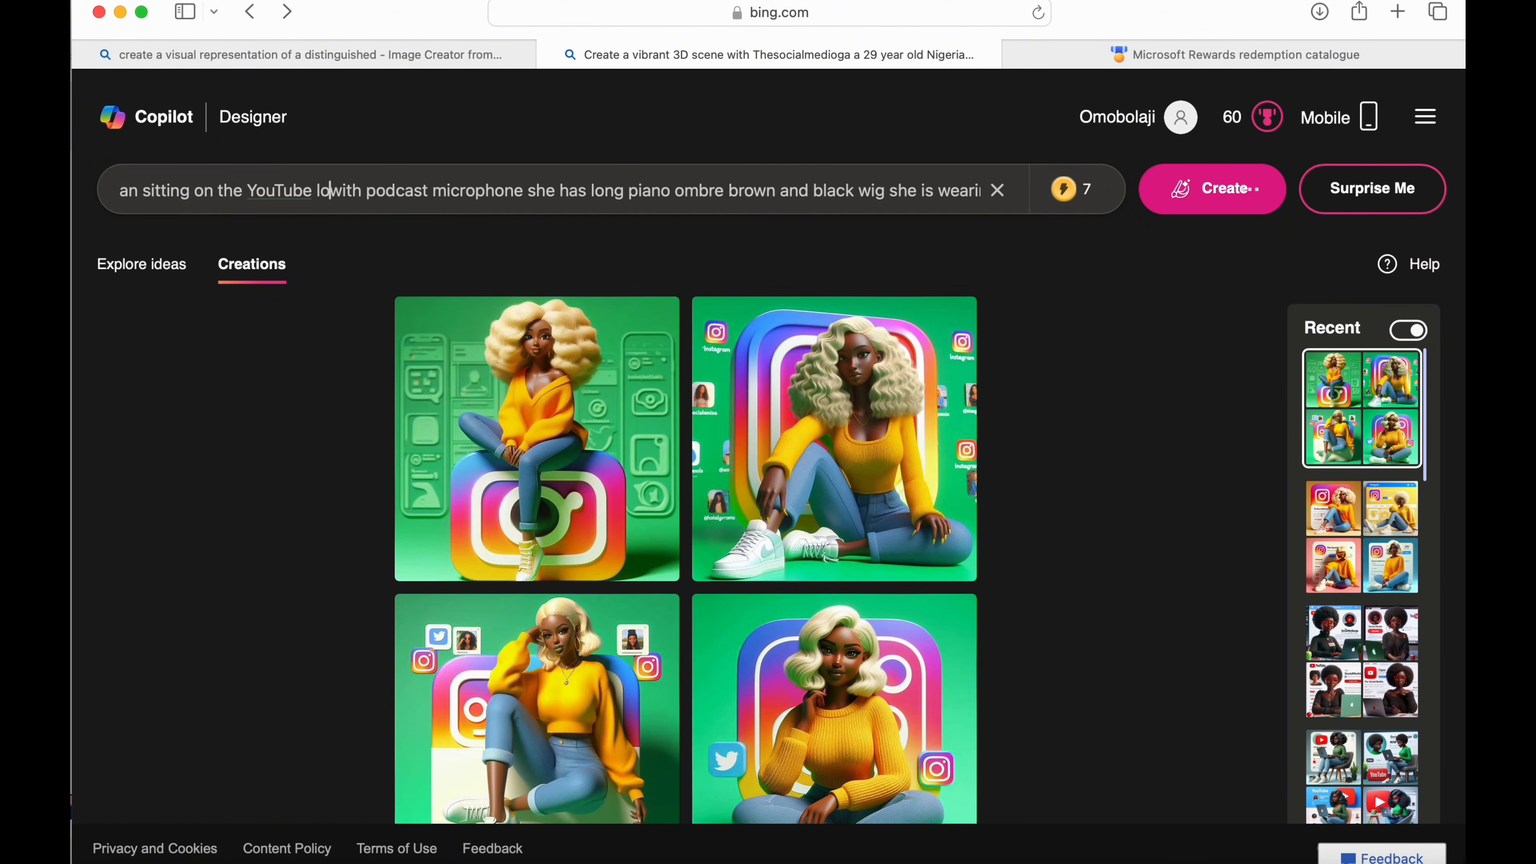
pyautogui.write('go')
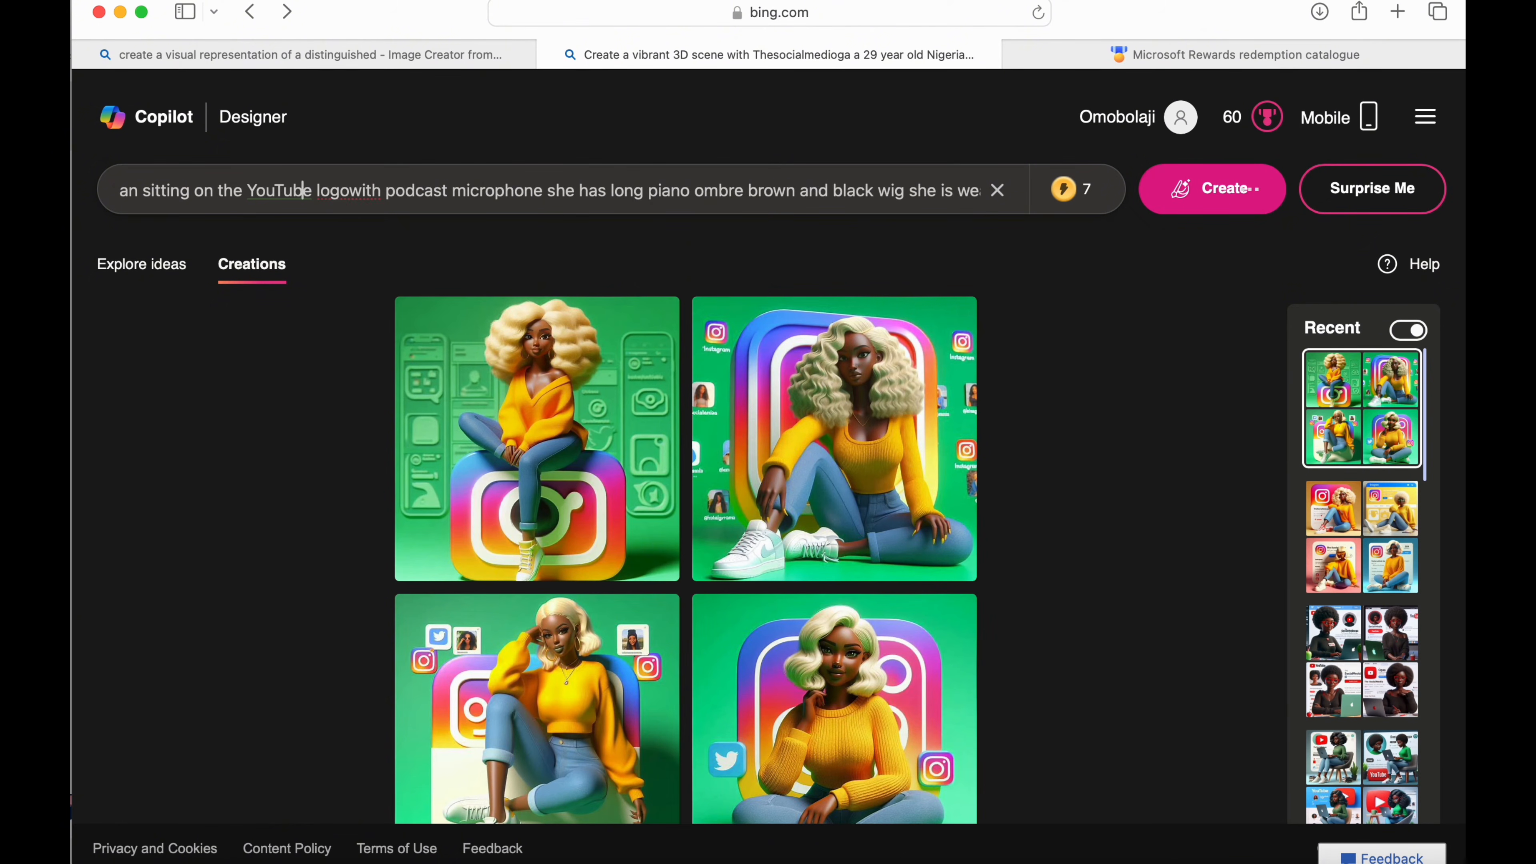
pyautogui.click(350, 190)
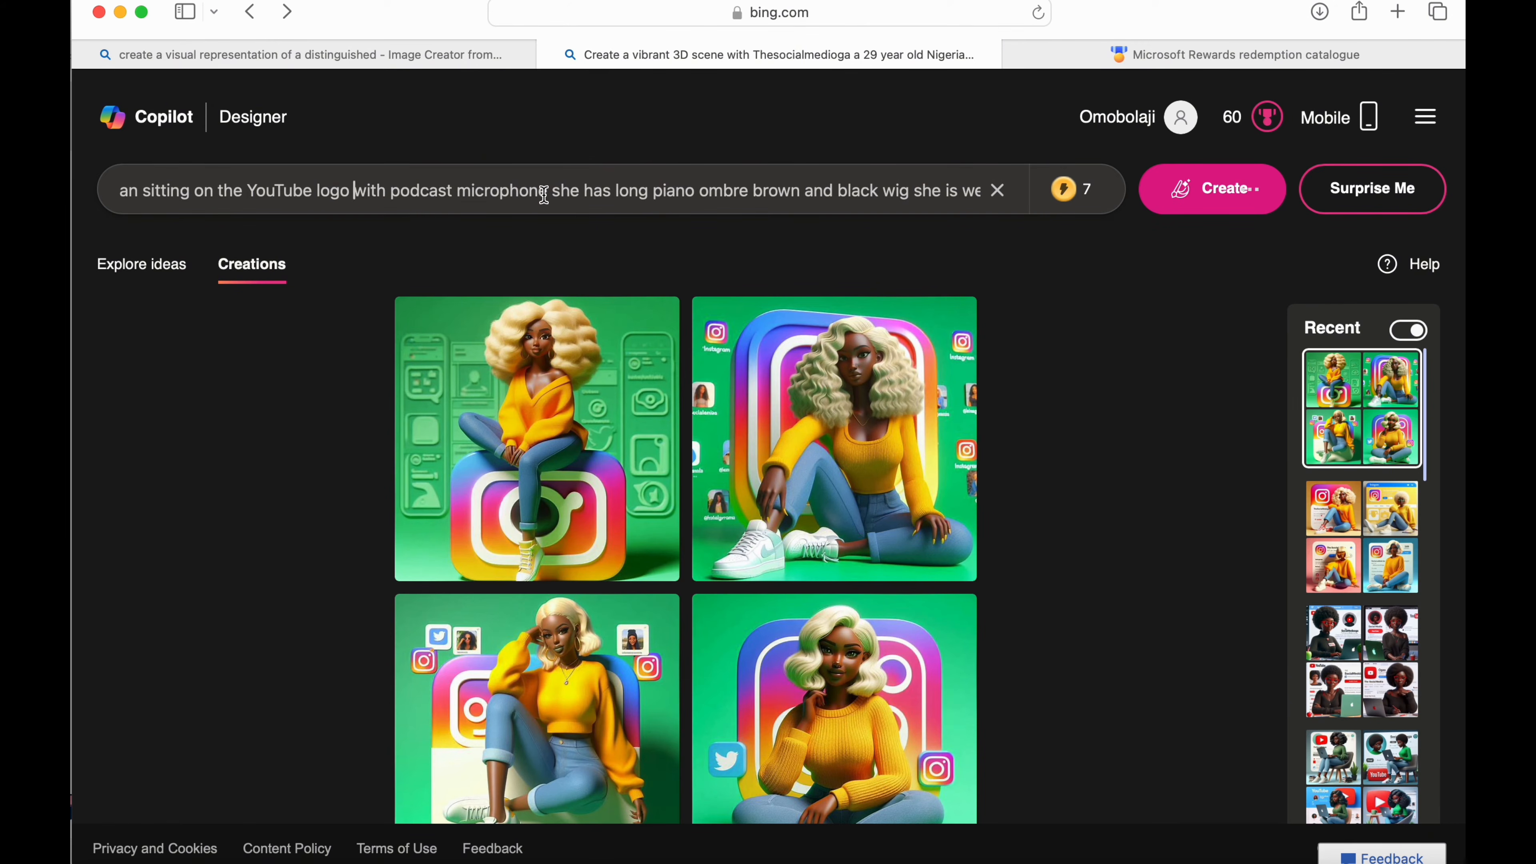
# Remove "with podcast microphone" from the prompt and put a full stop after "YouTube logo".
pyautogui.moveTo(547, 192); pyautogui.dragTo(392, 193)
pyautogui.press('BackSpace')
pyautogui.press('BackSpace')
pyautogui.press('BackSpace')
pyautogui.press('BackSpace')
pyautogui.press('BackSpace')
pyautogui.press('BackSpace')
pyautogui.press('BackSpace')
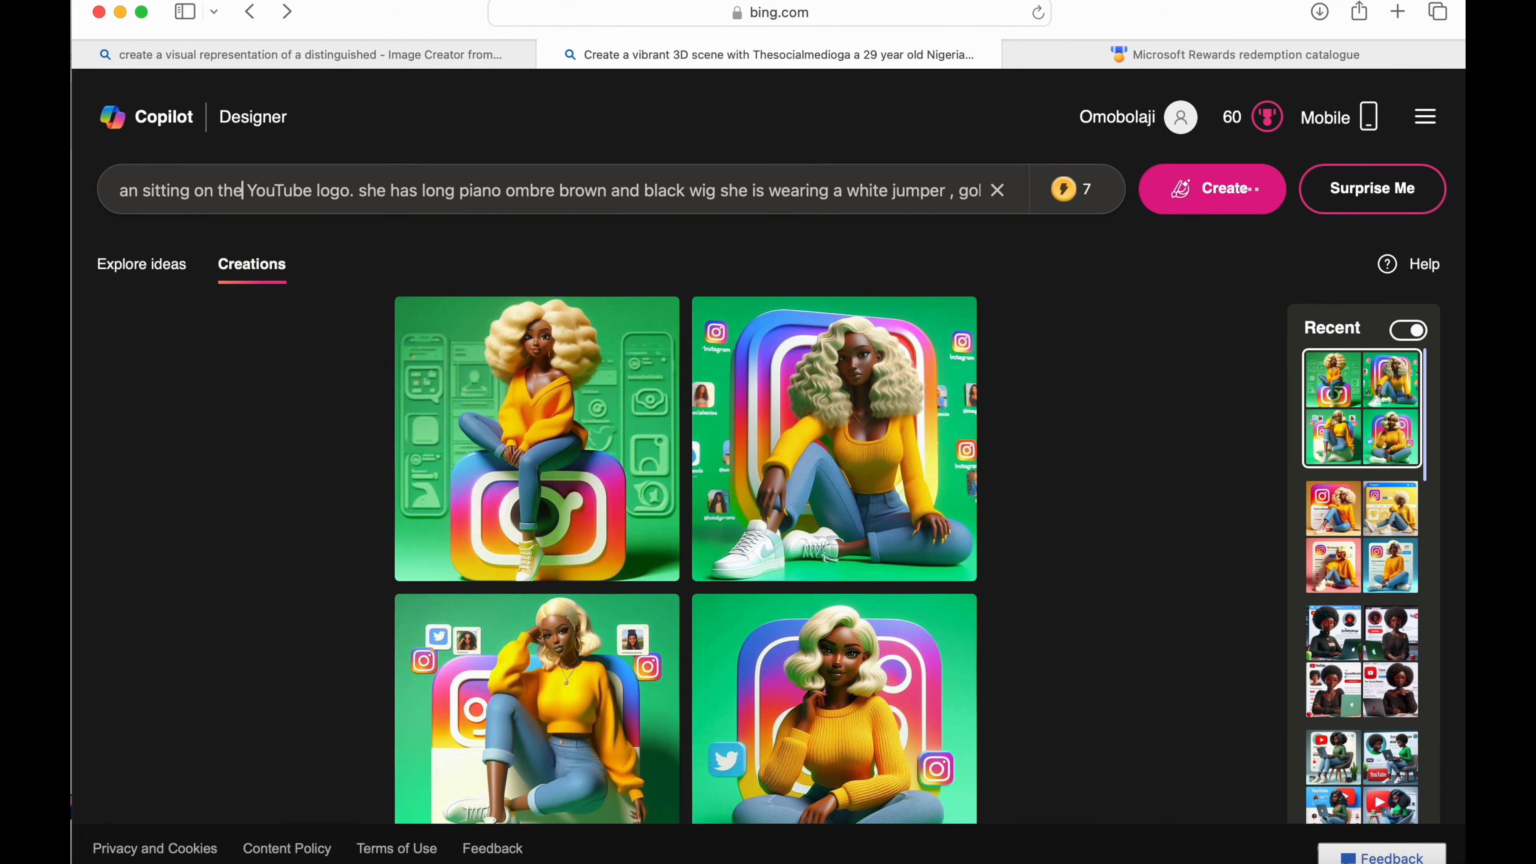
# Insert "3d" before "frontal image" at the beginning of the prompt, and generate the images.
pyautogui.press('Left')
pyautogui.press('Left')
pyautogui.press('Left')
pyautogui.press('Left')
pyautogui.press('Left')
pyautogui.press('Left')
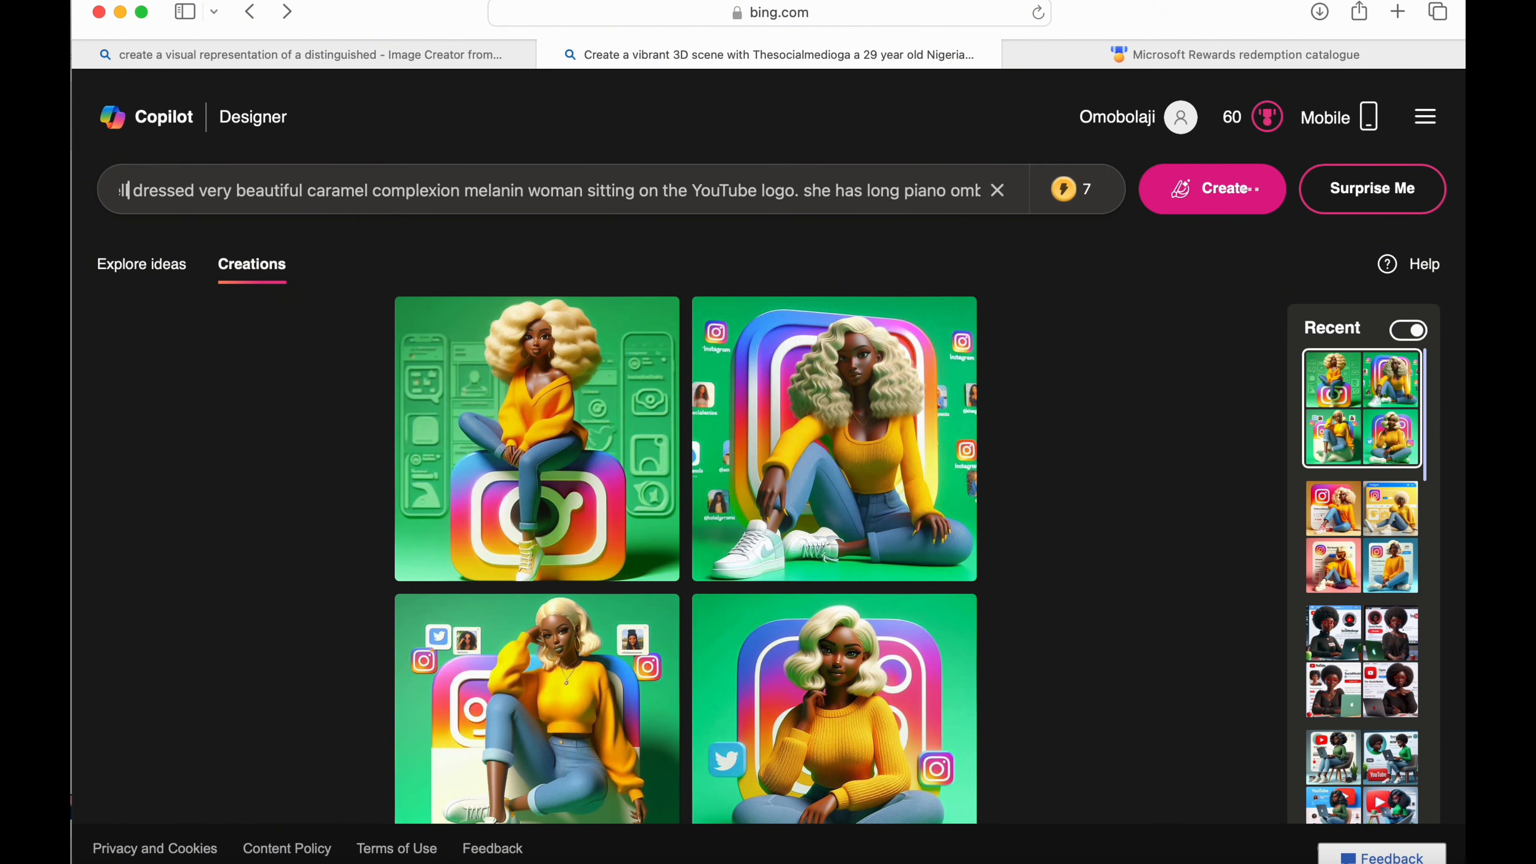
pyautogui.press('Left')
pyautogui.press('Left')
pyautogui.press('Left')
pyautogui.press('Left')
pyautogui.press('Left')
pyautogui.press('Left')
pyautogui.press('Left')
pyautogui.click(199, 190)
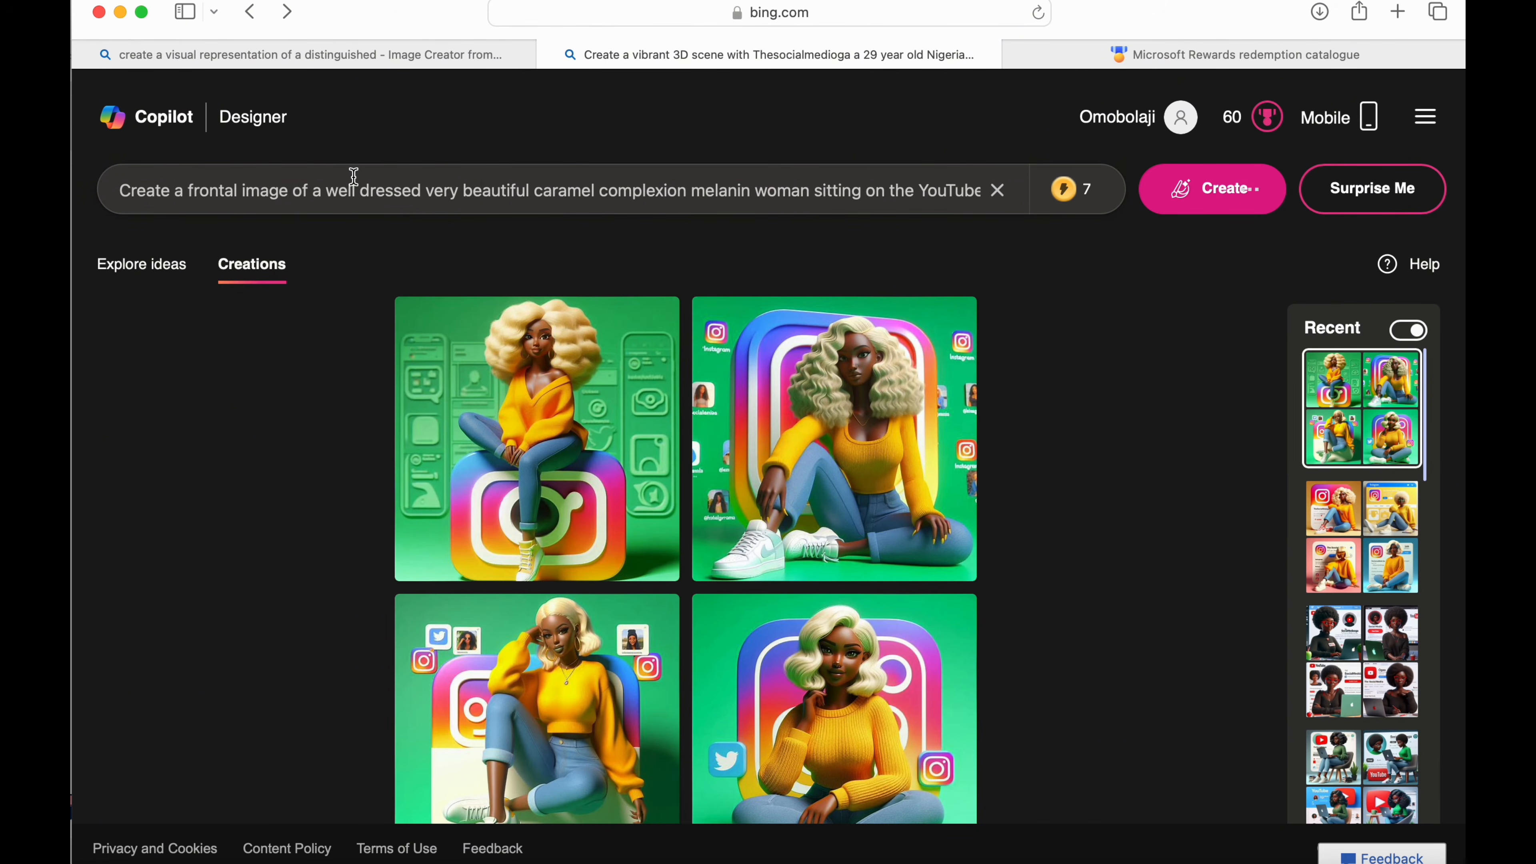
pyautogui.write('3d')
pyautogui.click(1194, 188)
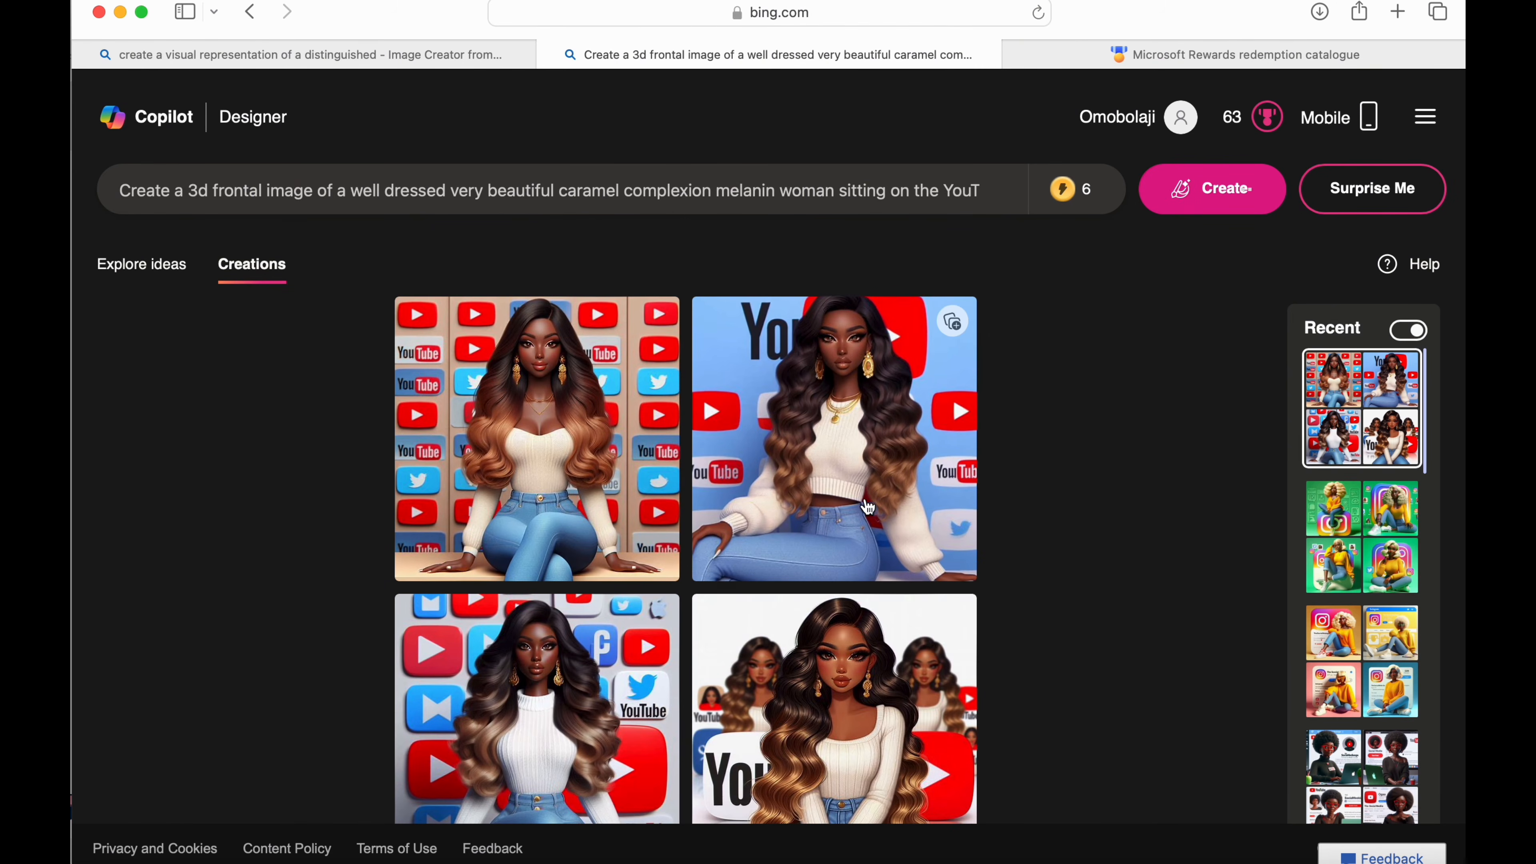
# Examine the four new YouTube-themed images one by one at enlarged size, and download the fourth.
pyautogui.click(635, 517)
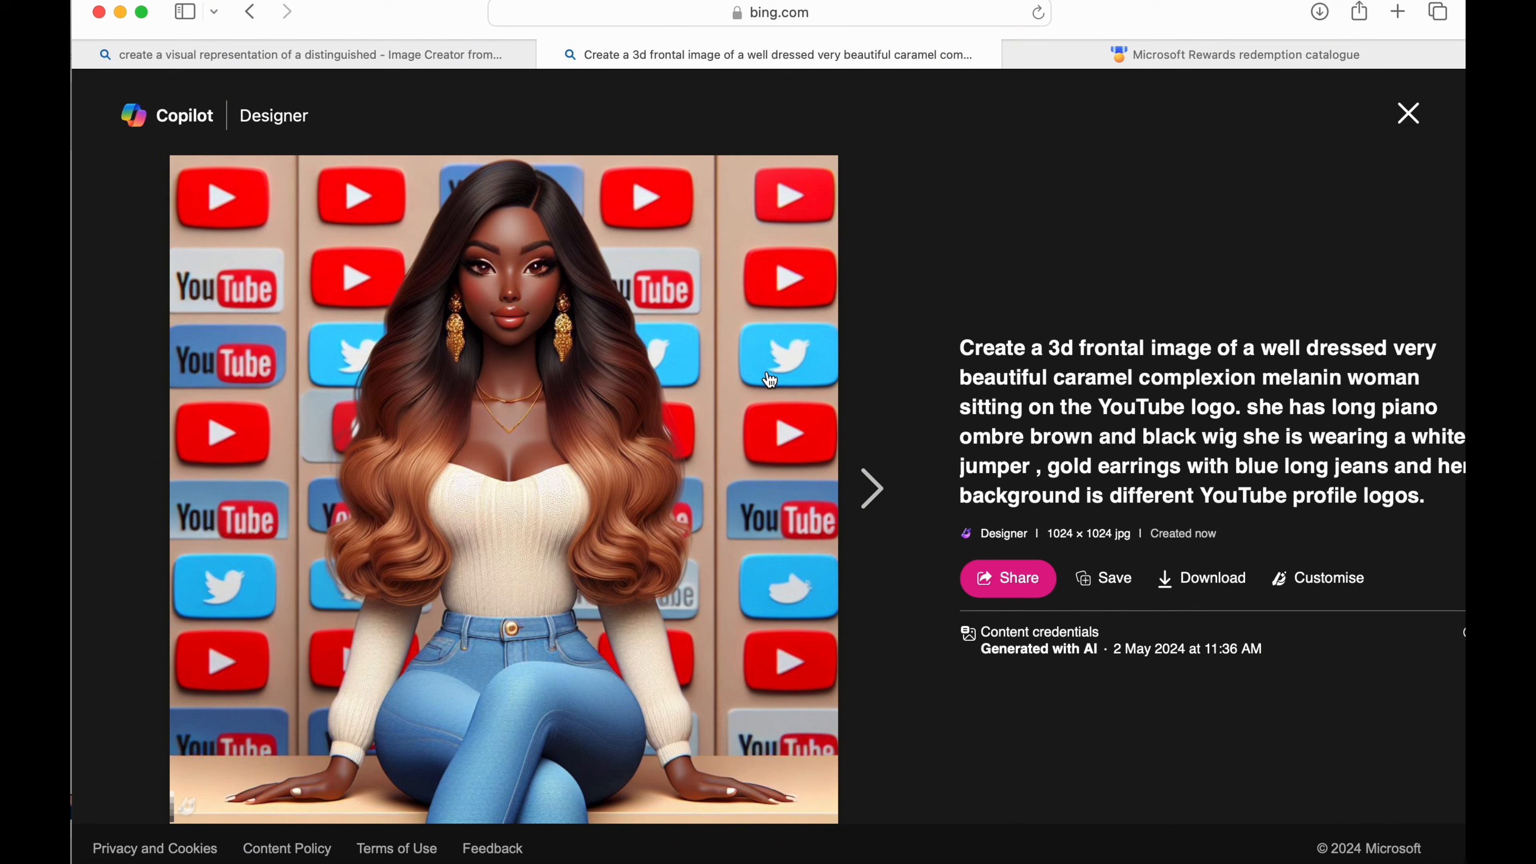
pyautogui.click(873, 489)
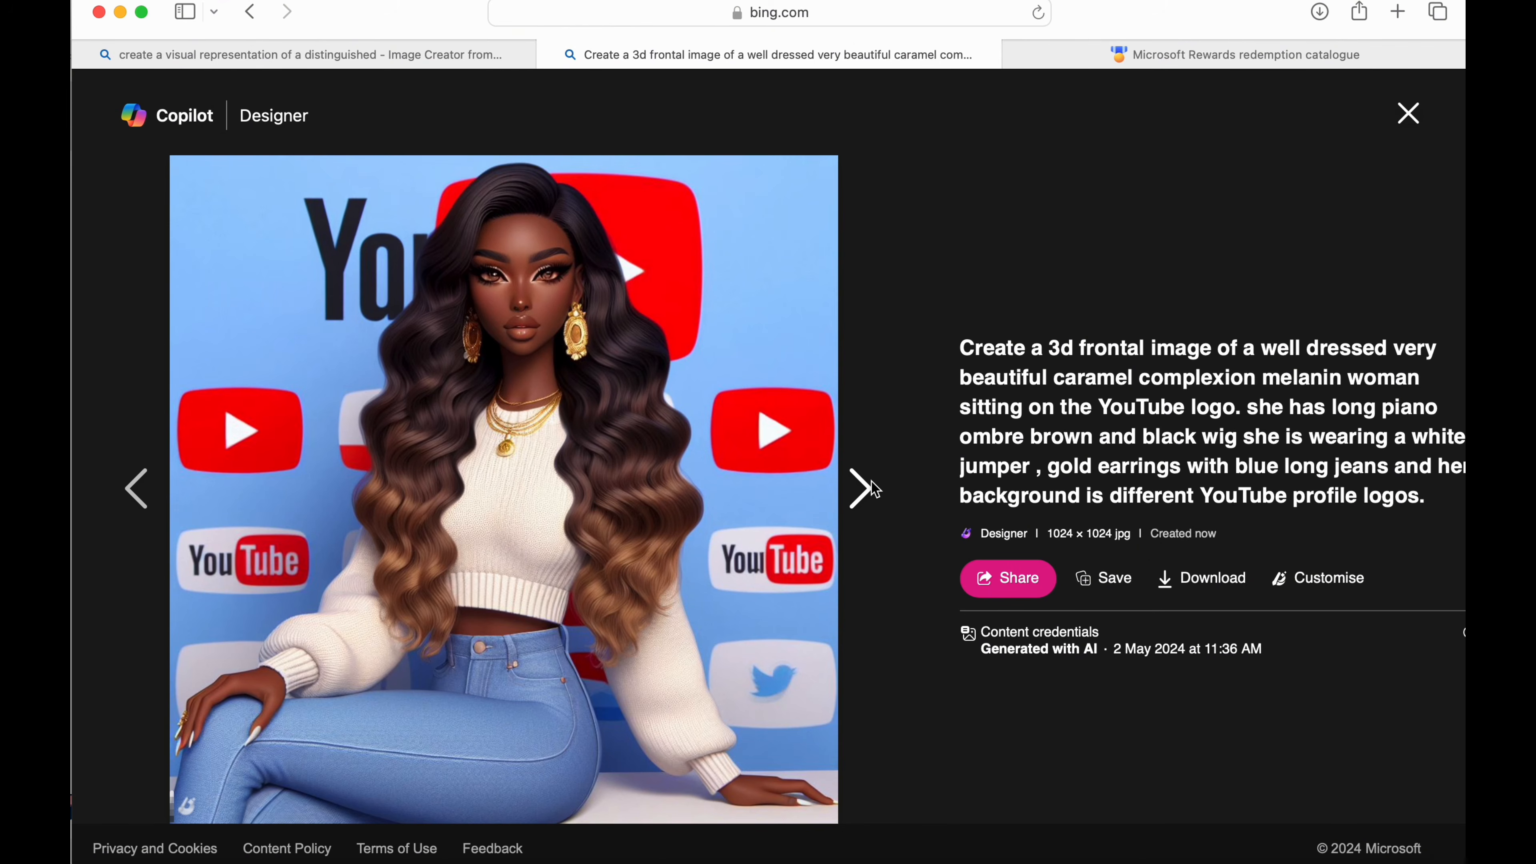
pyautogui.click(871, 489)
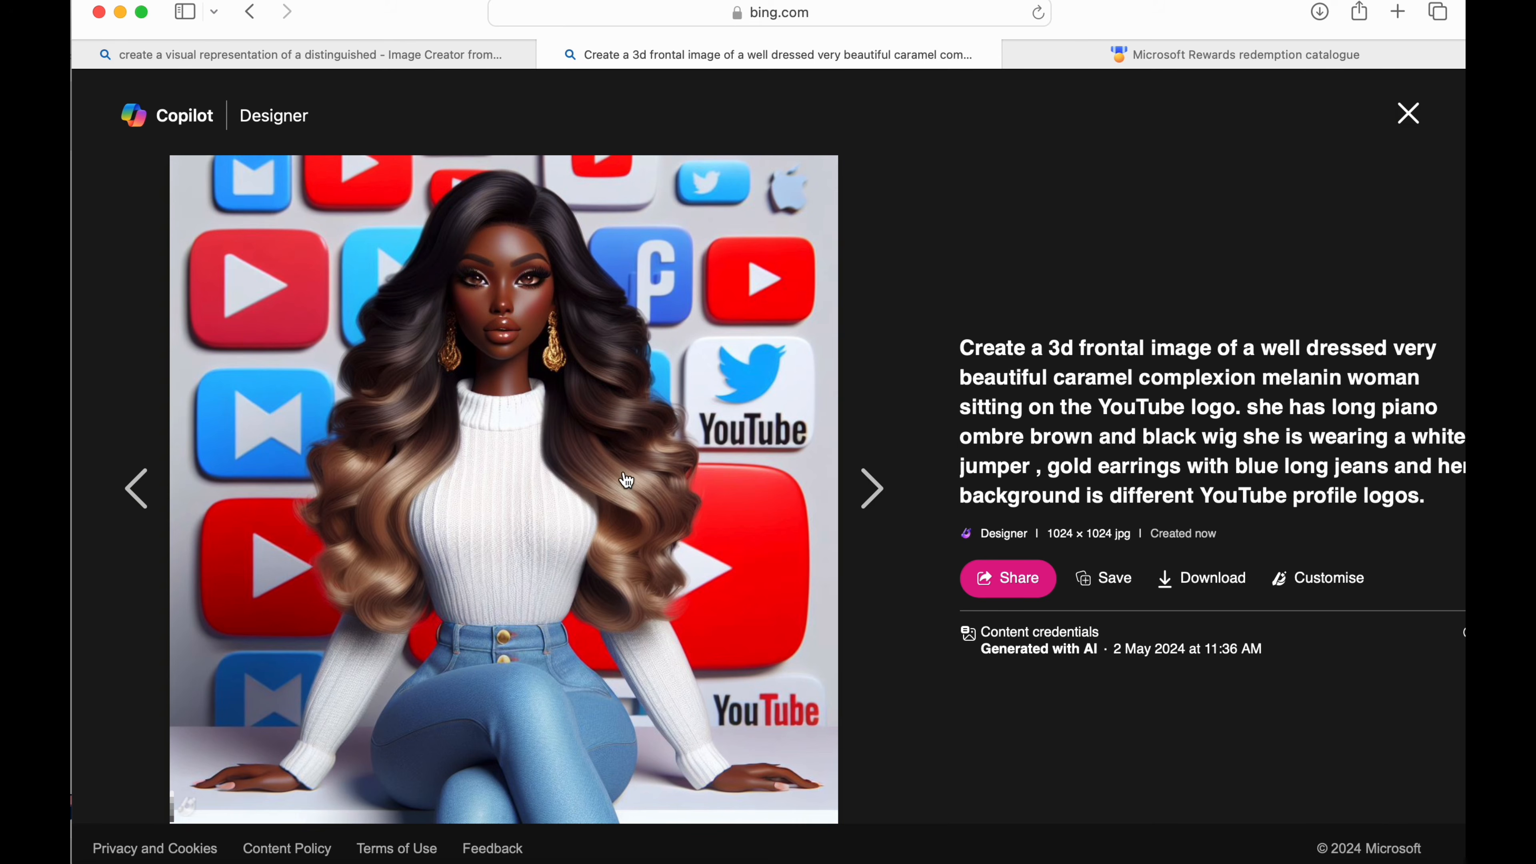
pyautogui.click(871, 491)
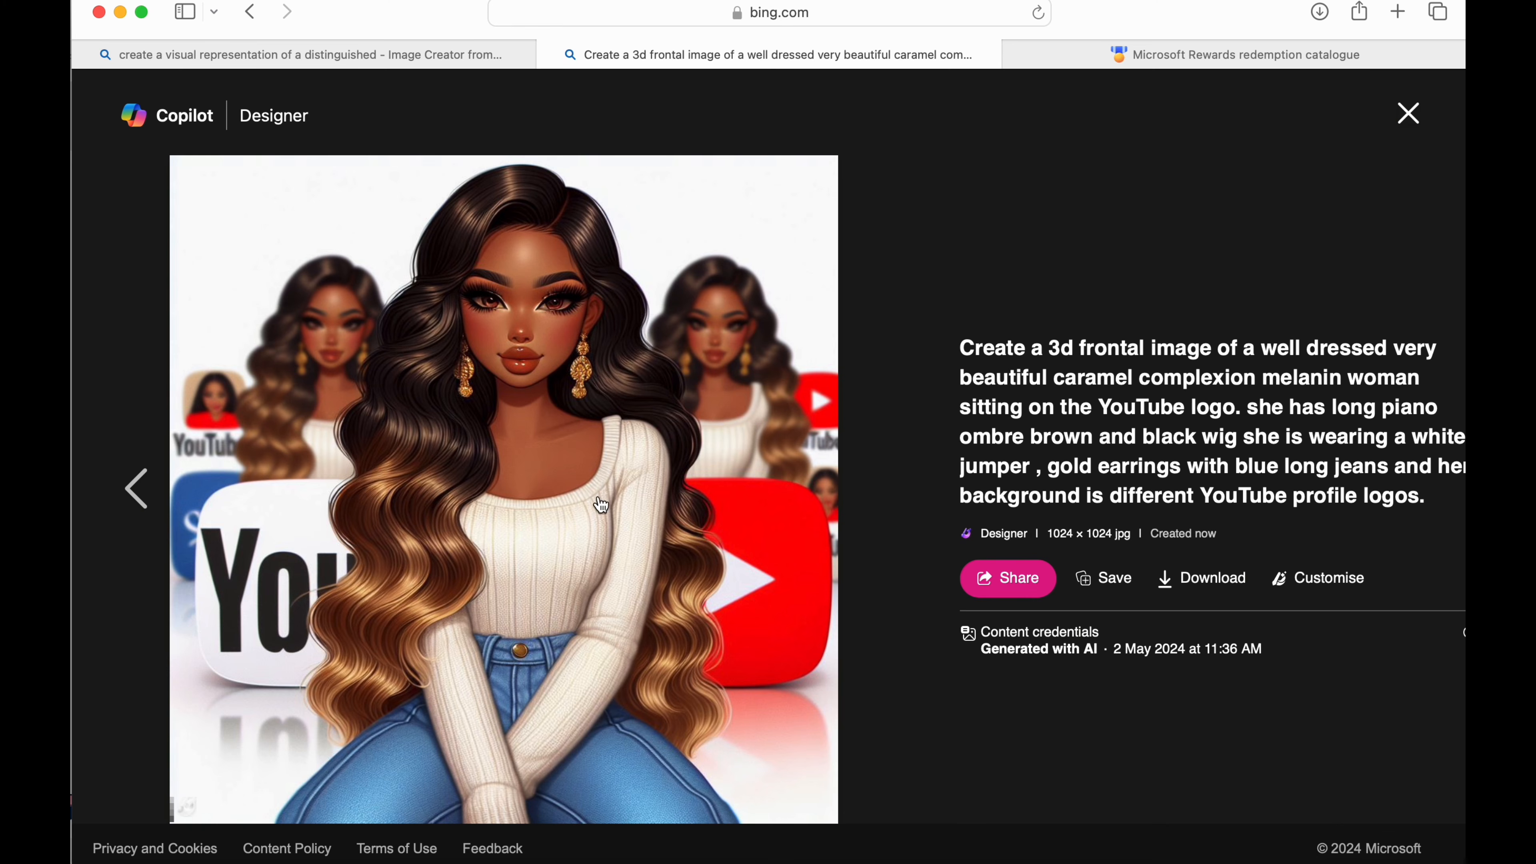
pyautogui.click(1192, 580)
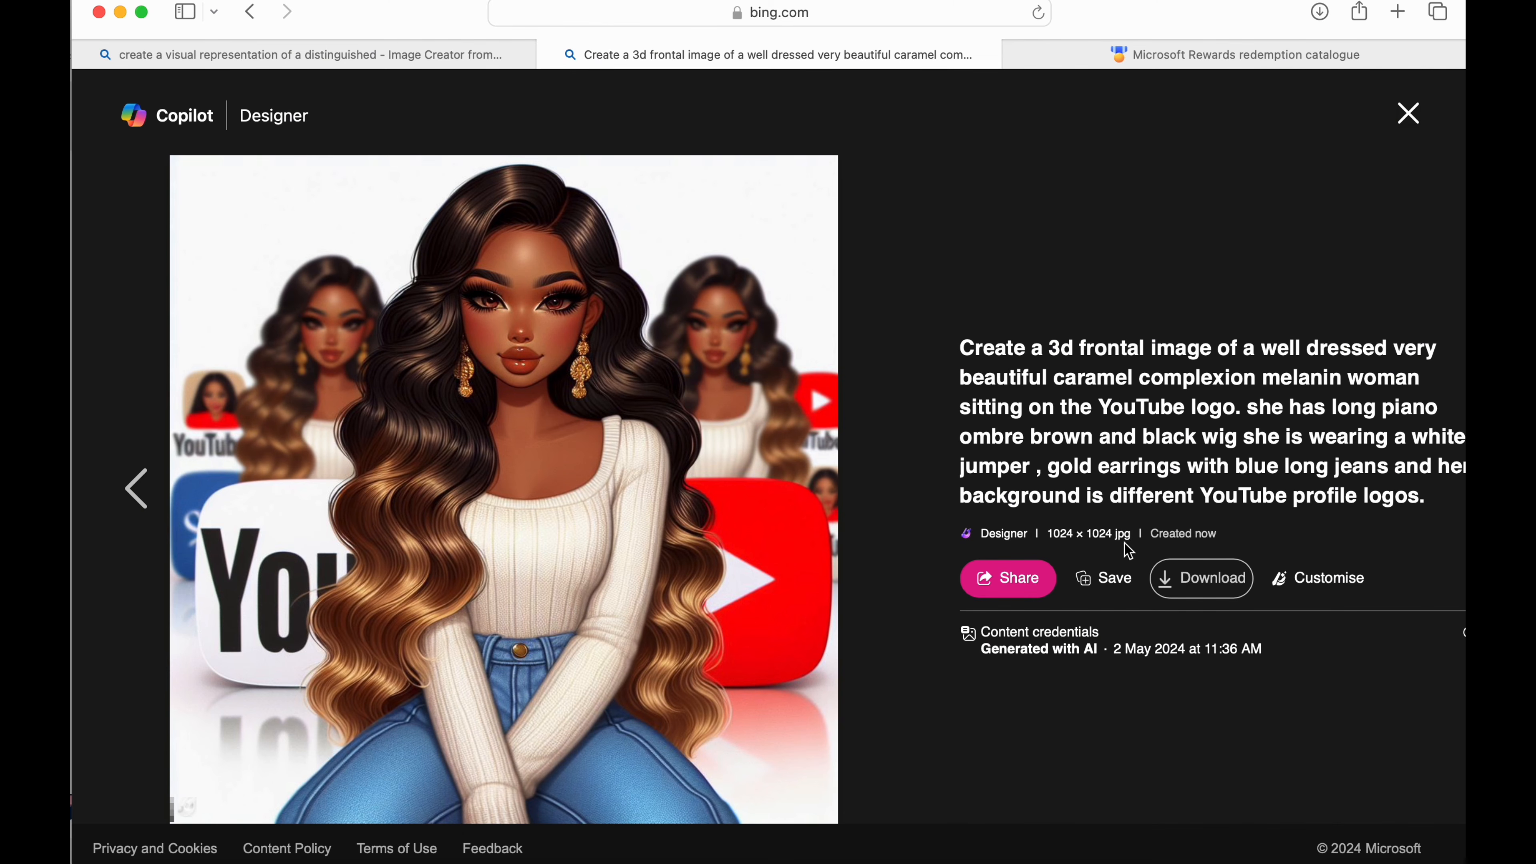
# View the sharing link option for the fourth image, and return to the grid of results.
pyautogui.click(1093, 584)
pyautogui.click(1029, 596)
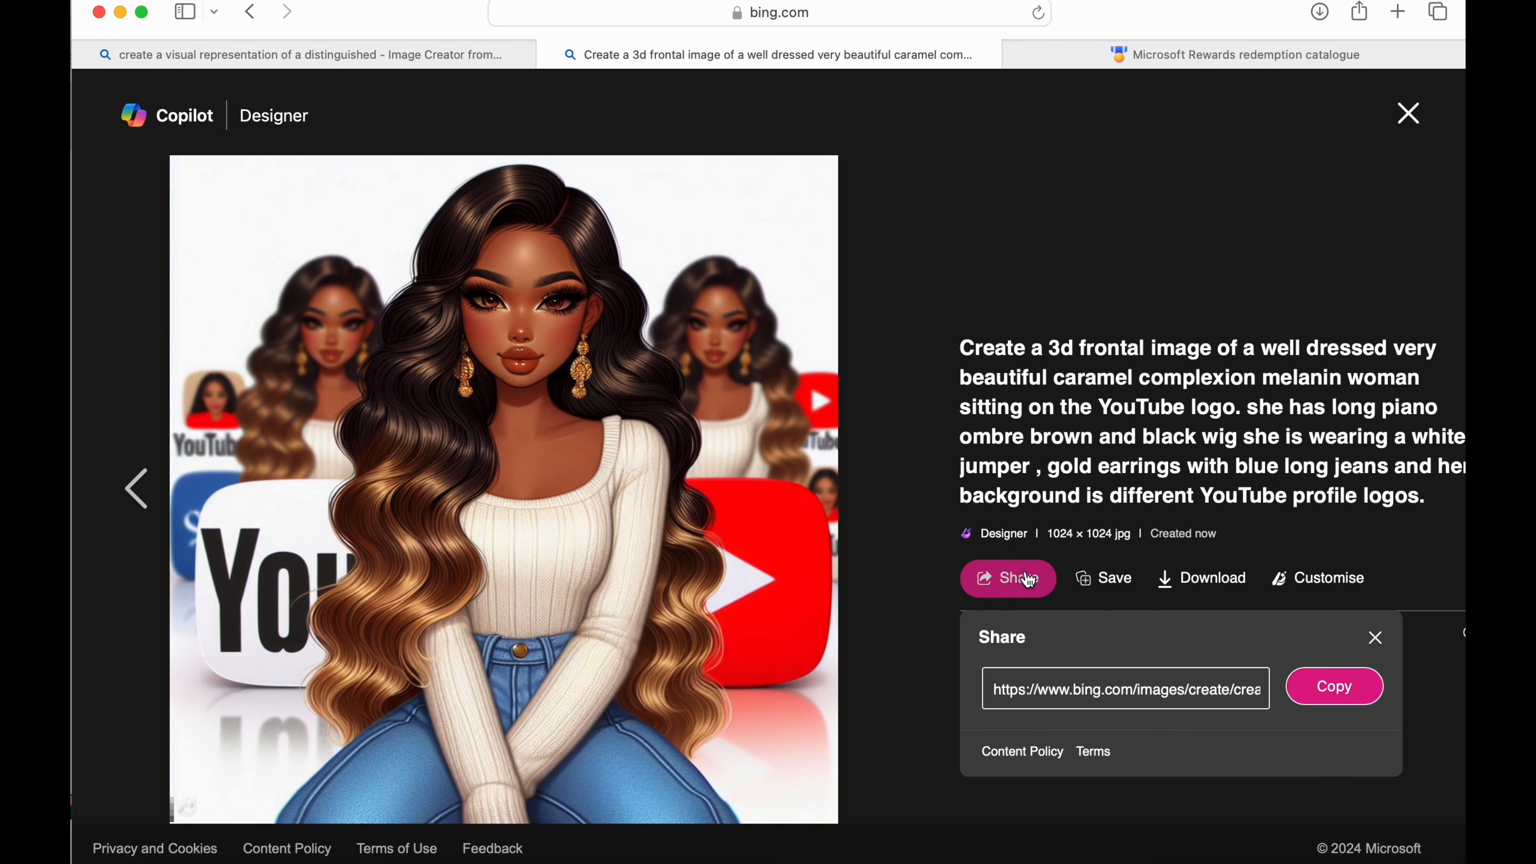
pyautogui.click(1373, 638)
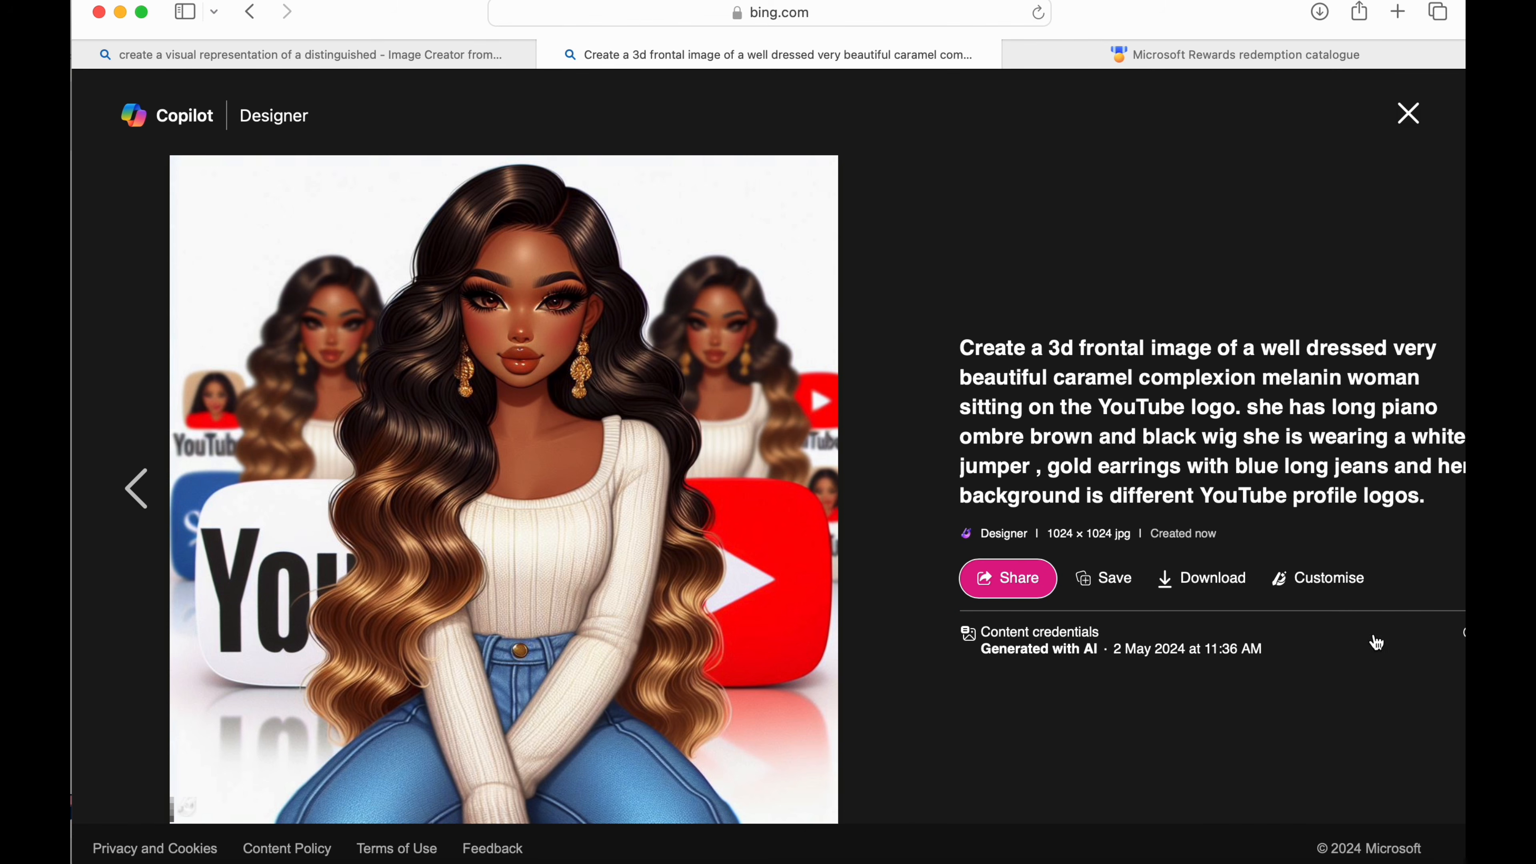
pyautogui.click(1410, 112)
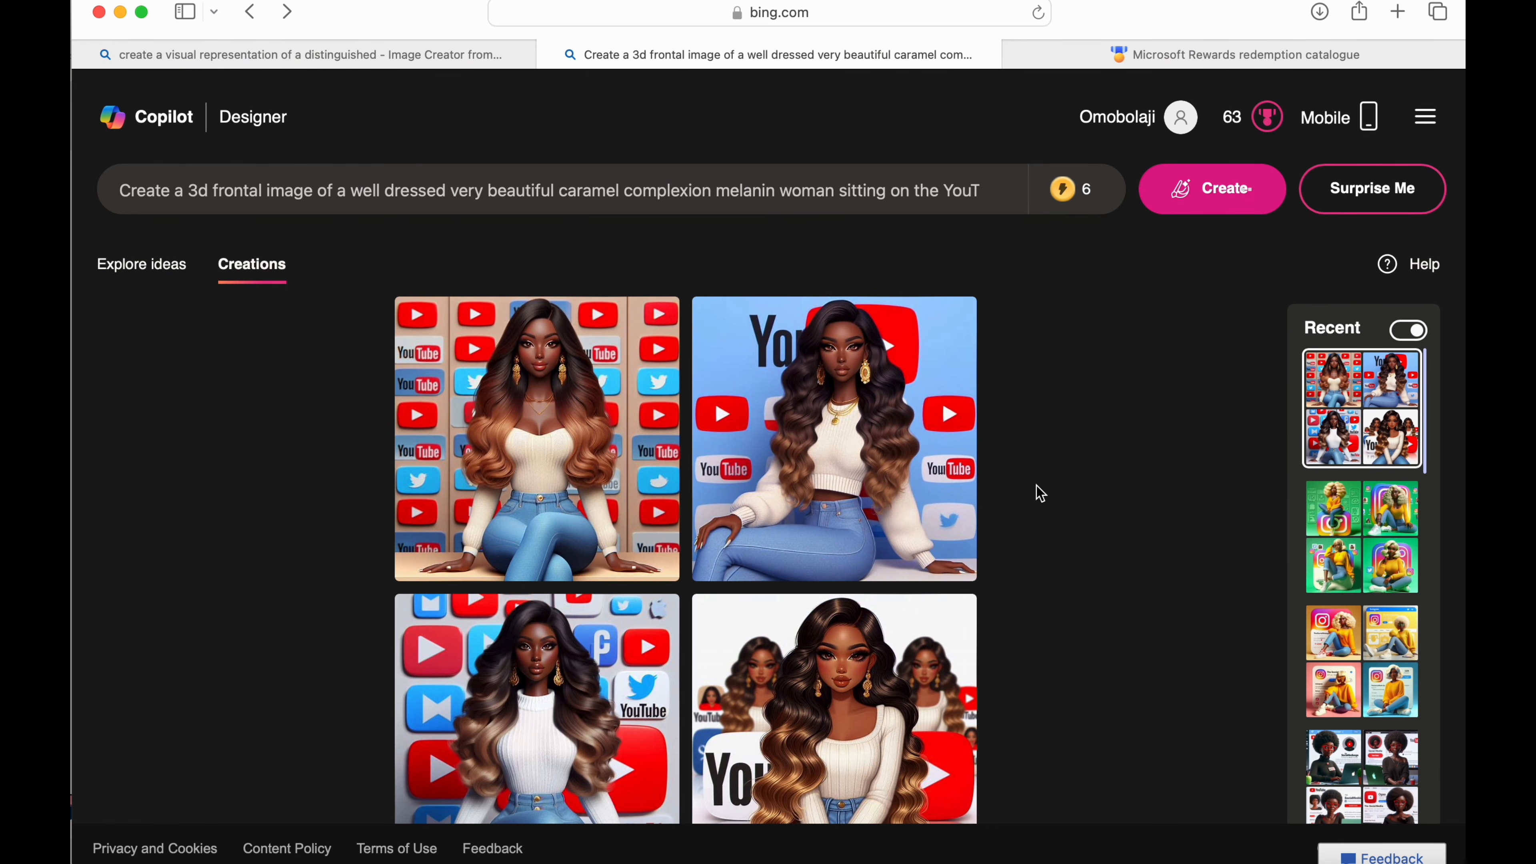
# Reopen the recent green-background Instagram set and view its second and third images at enlarged size.
pyautogui.scroll(-2, 1055, 484)
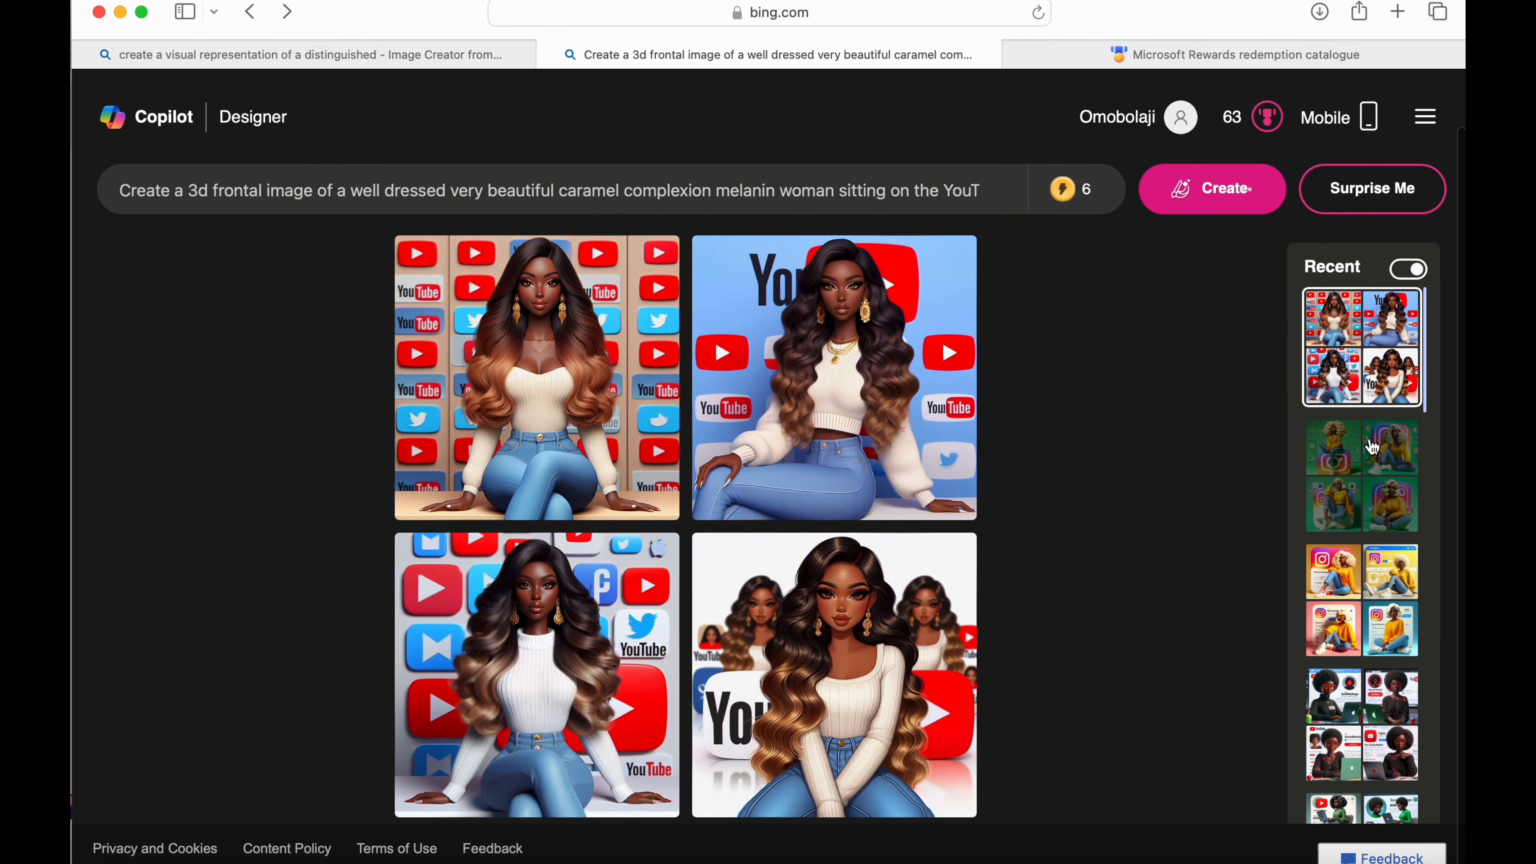
pyautogui.click(1365, 496)
pyautogui.click(874, 450)
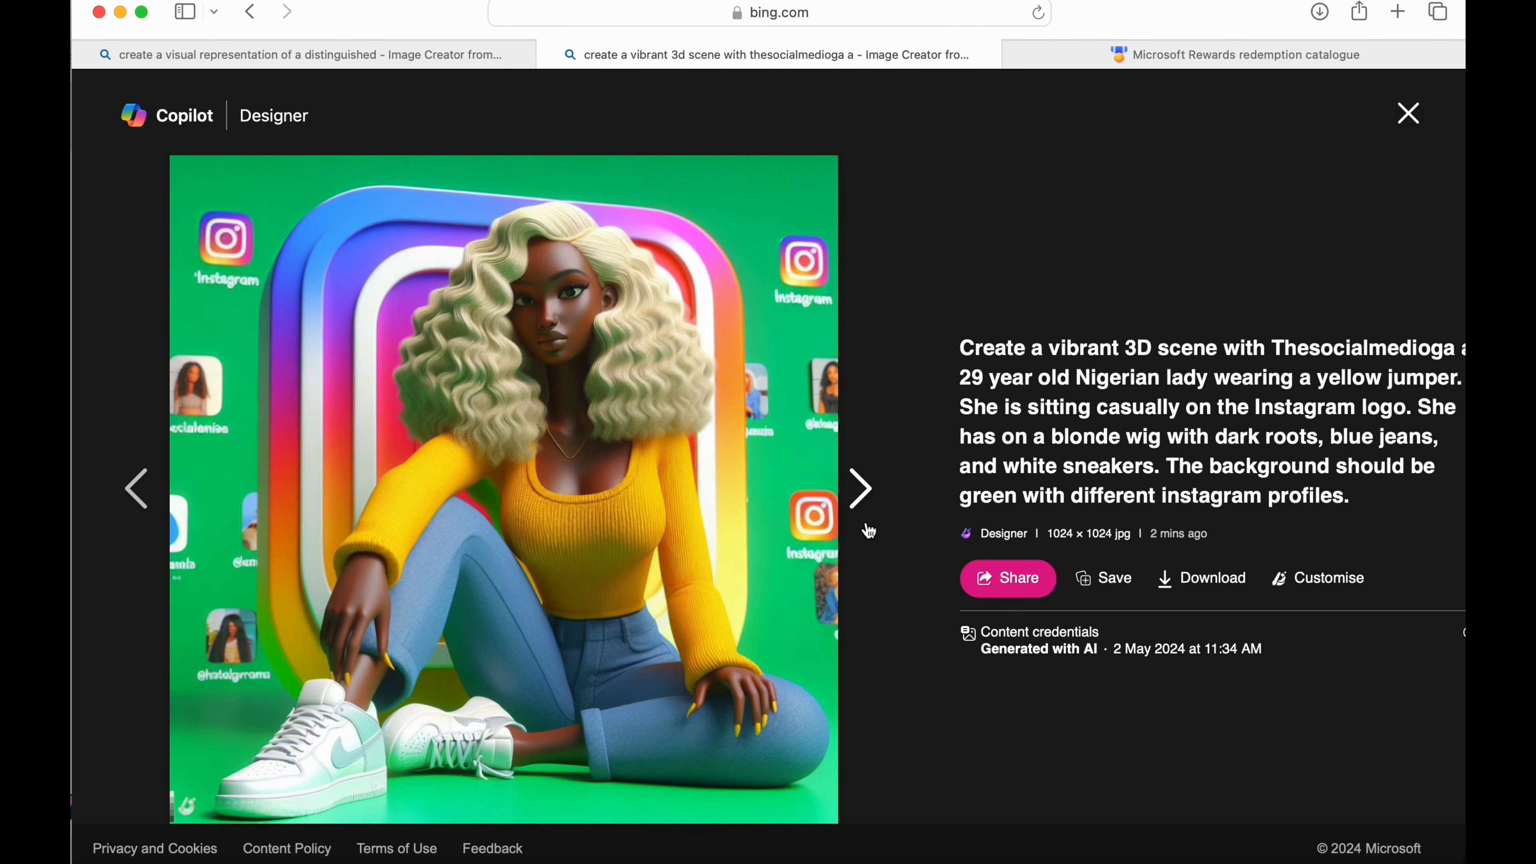
pyautogui.click(866, 491)
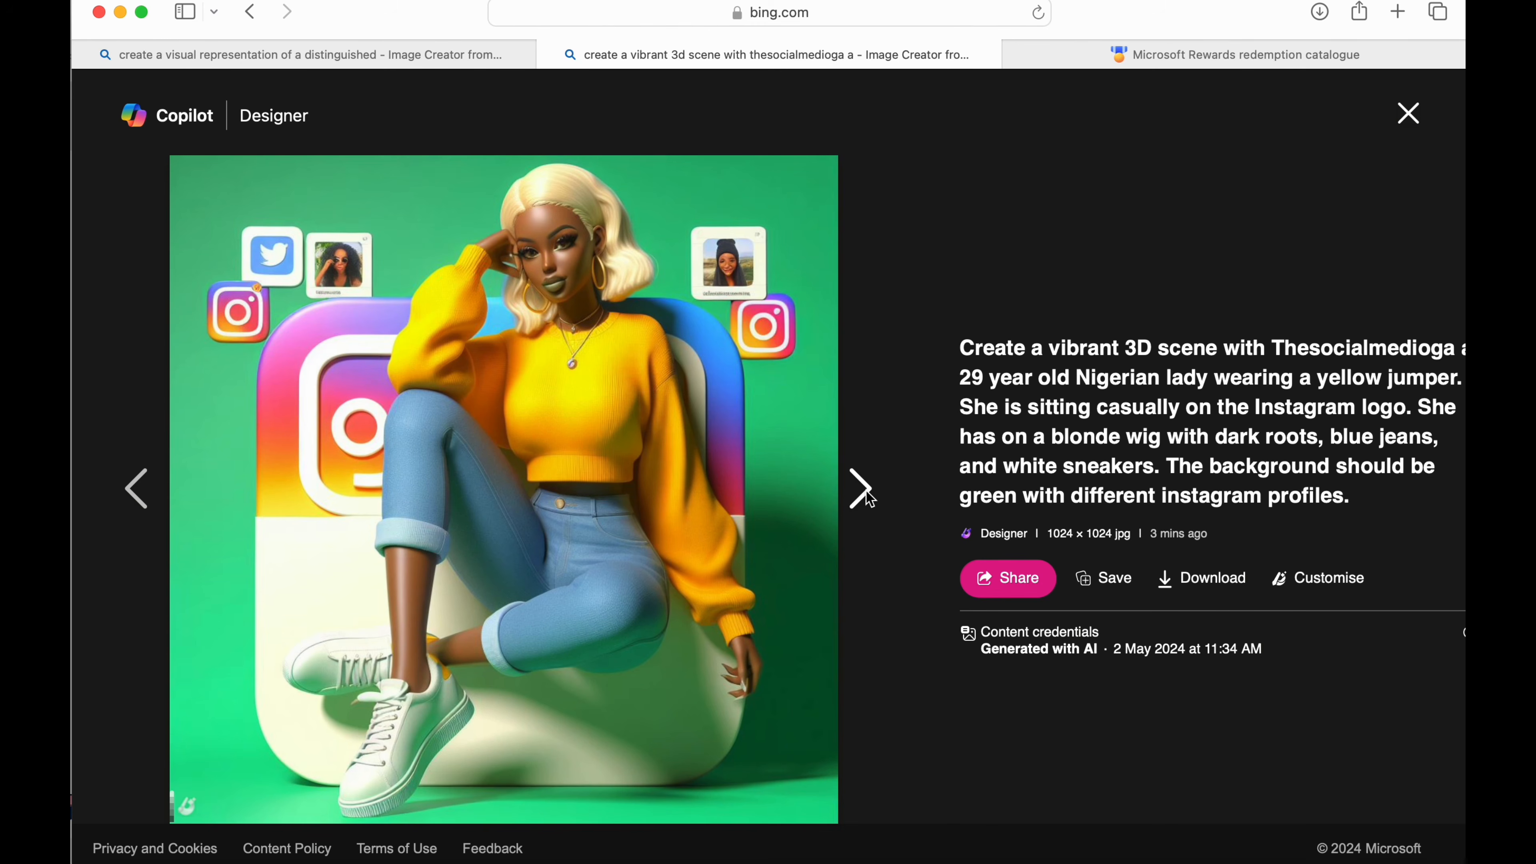